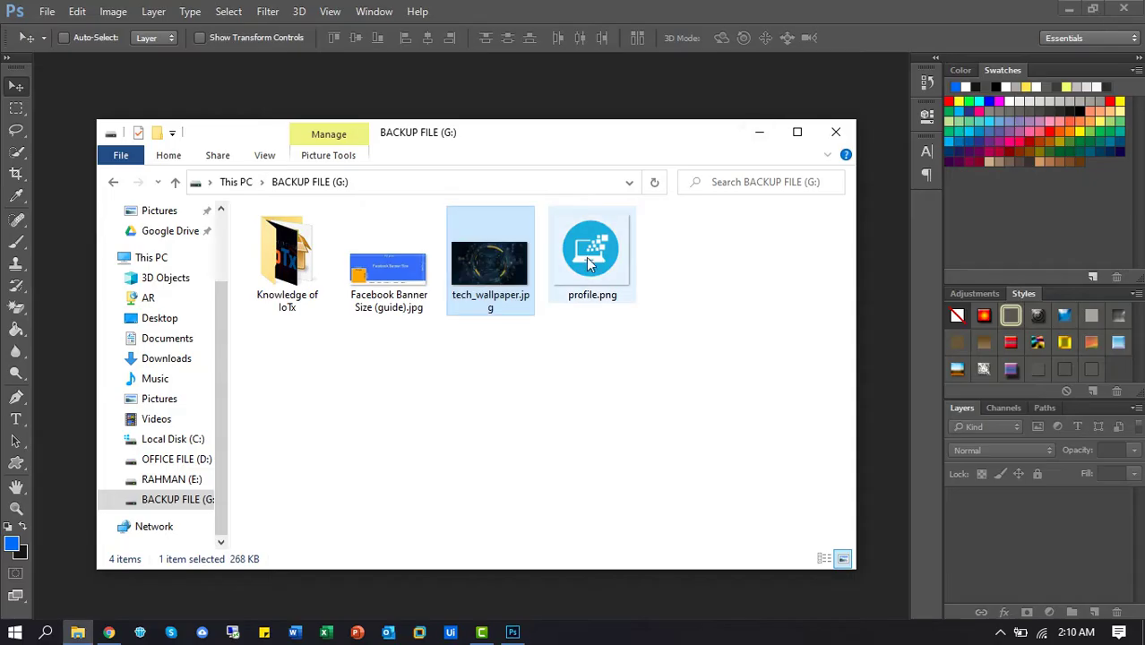
Preview profile.png from the BACKUP FILE (G:) drive, close the viewer, and return to Photoshop.
{"action": "double_click", "coordinate": [585, 257]}
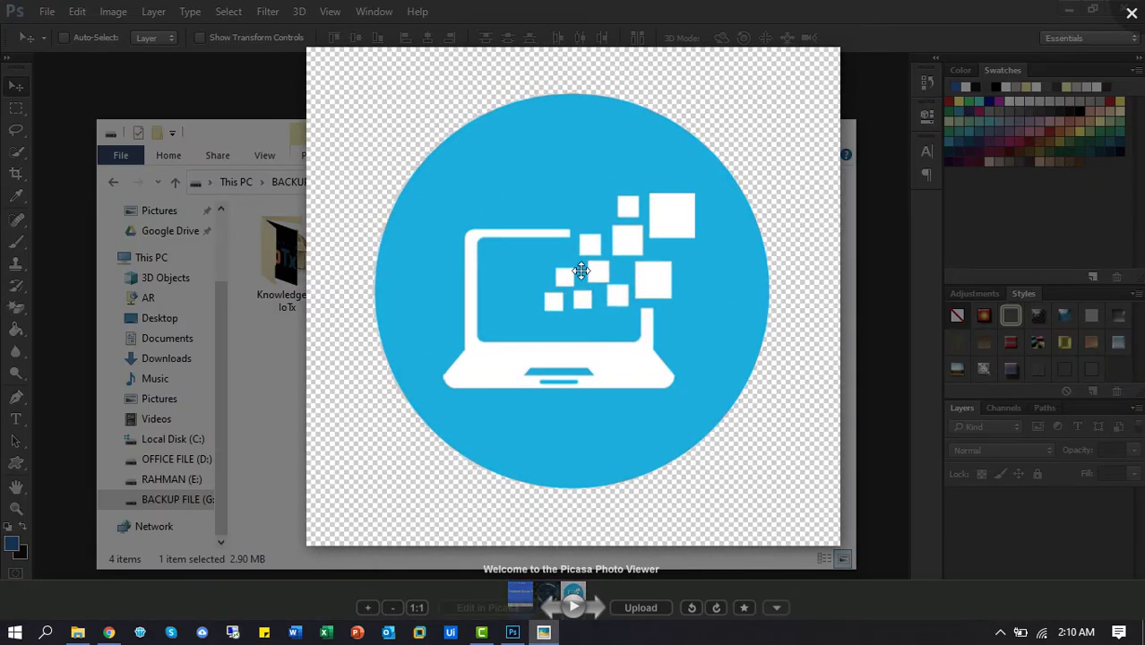
{"action": "left_click", "coordinate": [1130, 12]}
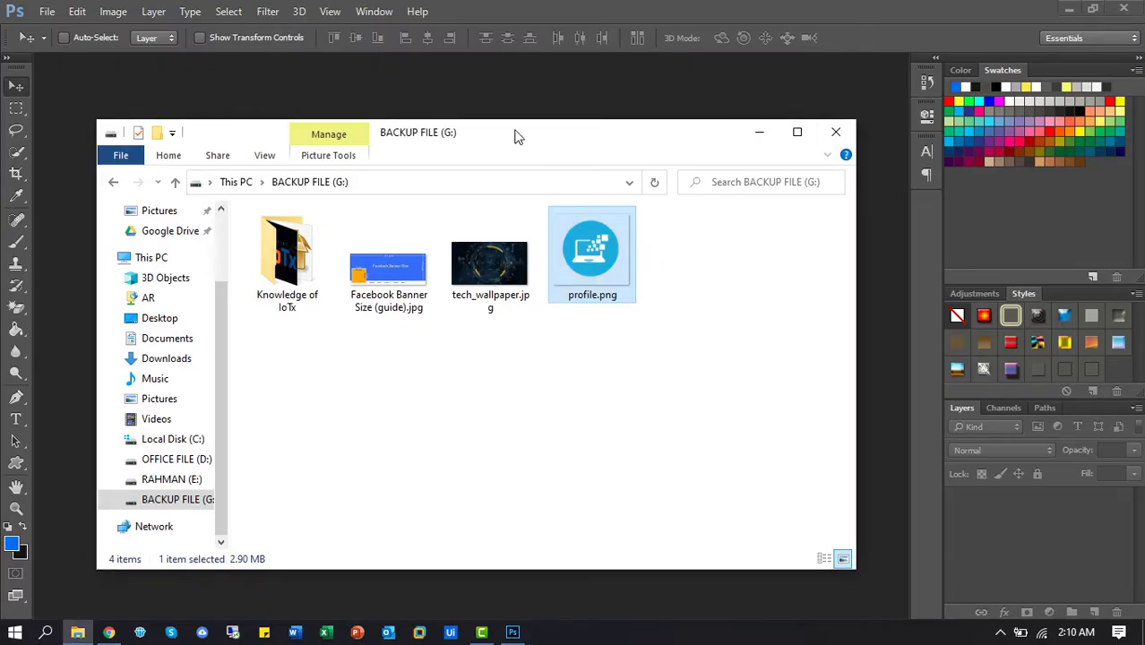
{"action": "left_click_drag", "start_coordinate": [517, 135], "coordinate": [637, 164]}
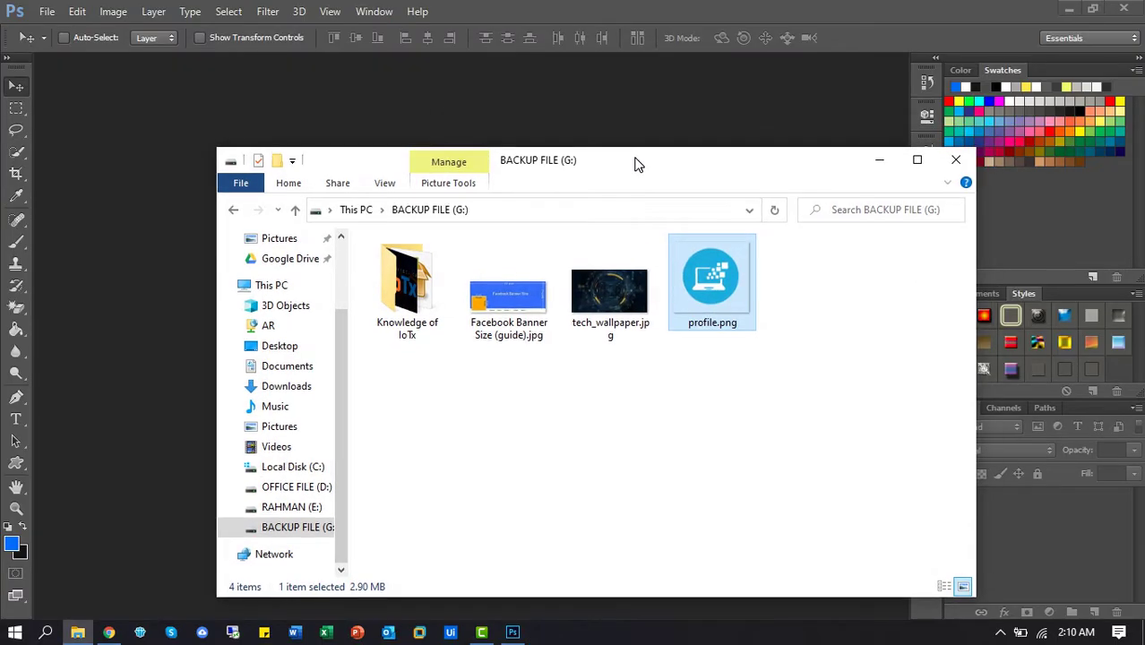
{"action": "left_click", "coordinate": [430, 118]}
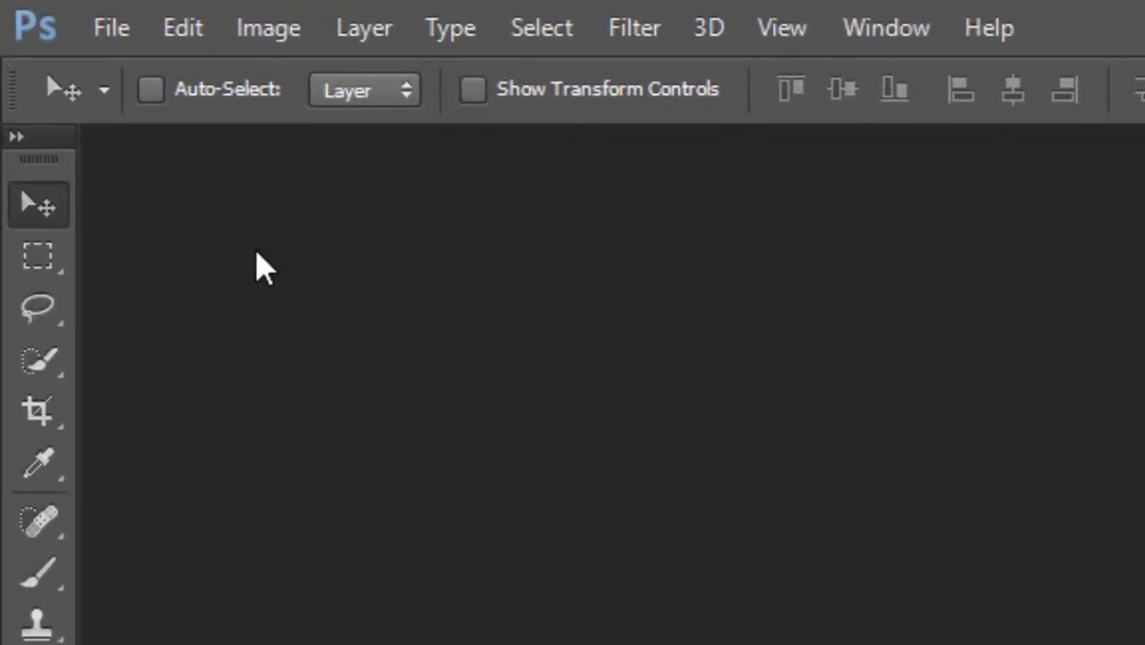
Begin a new document named Facebook Banner with its width measured in pixels.
{"action": "left_click", "coordinate": [114, 32]}
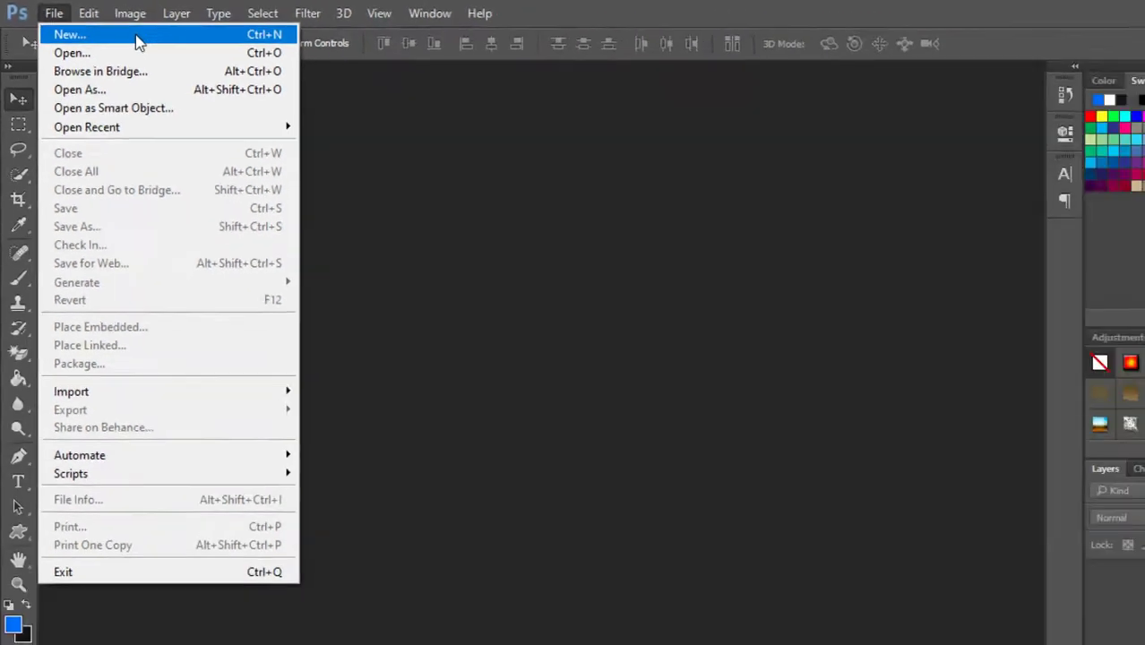
{"action": "left_click", "coordinate": [283, 78]}
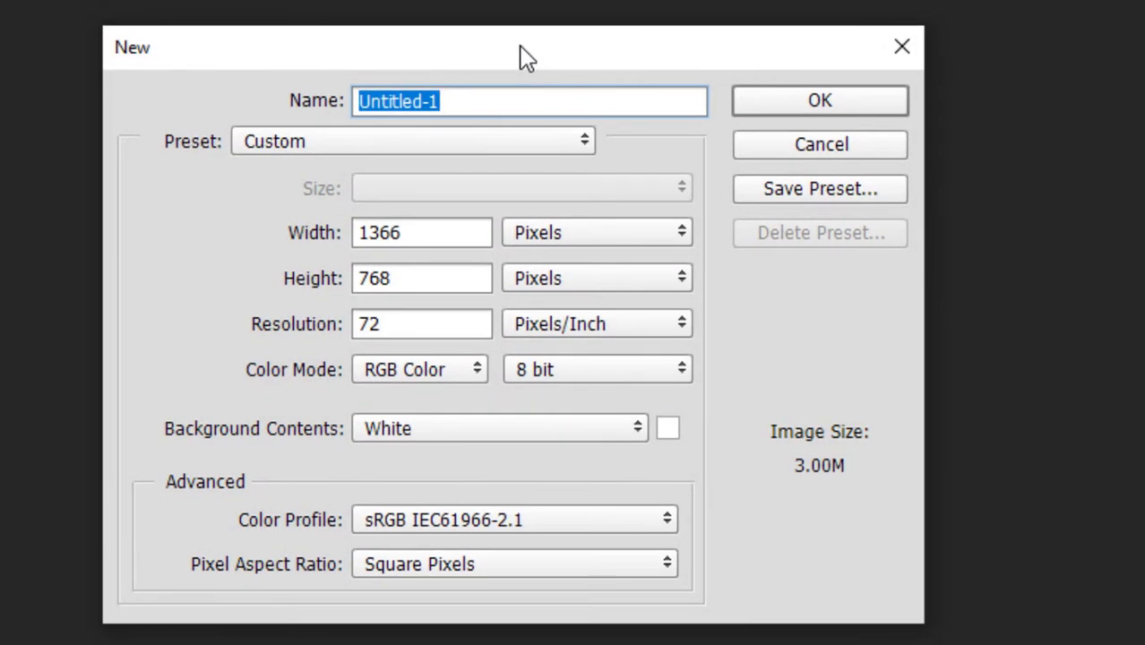
{"action": "double_click", "coordinate": [392, 235]}
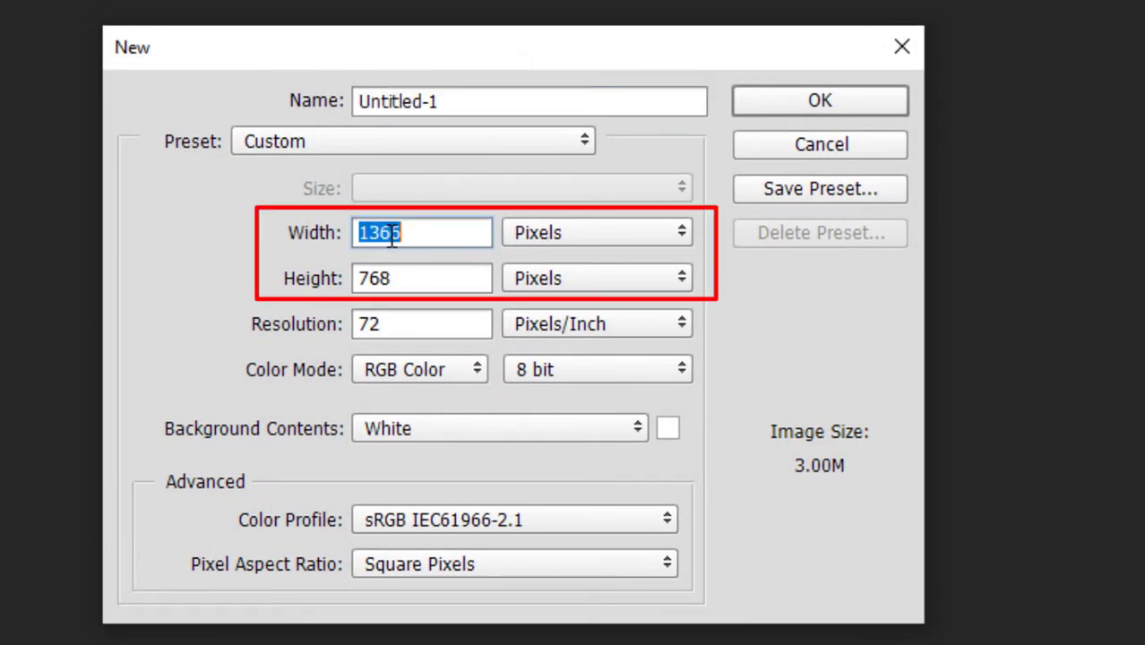
{"action": "left_click", "coordinate": [563, 232]}
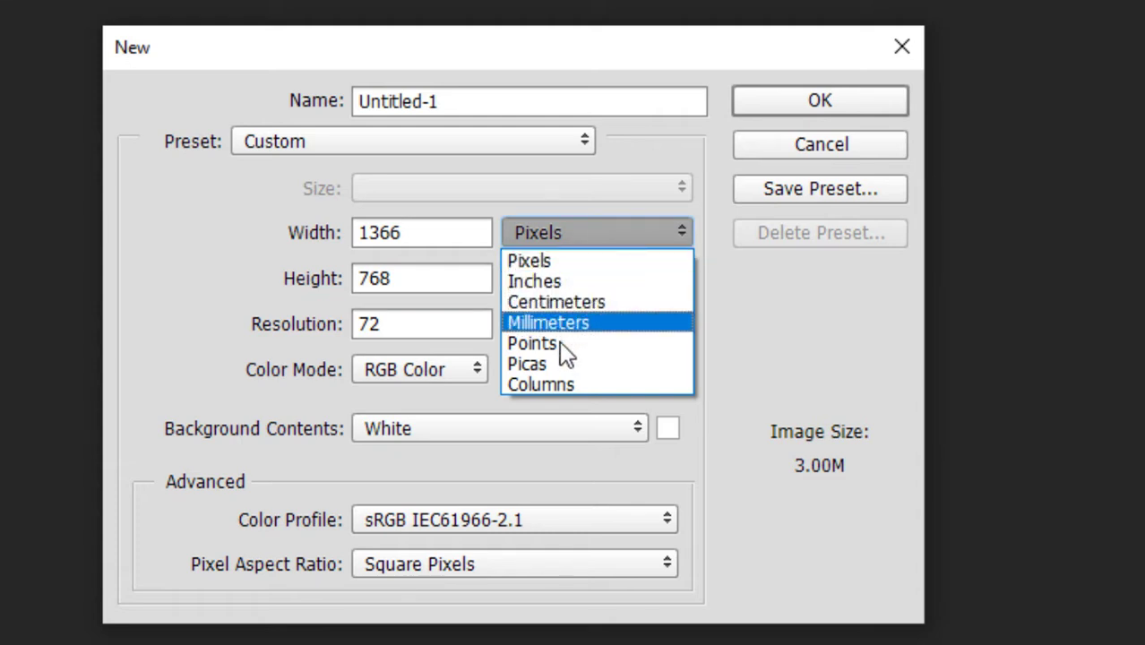
{"action": "left_click", "coordinate": [557, 259]}
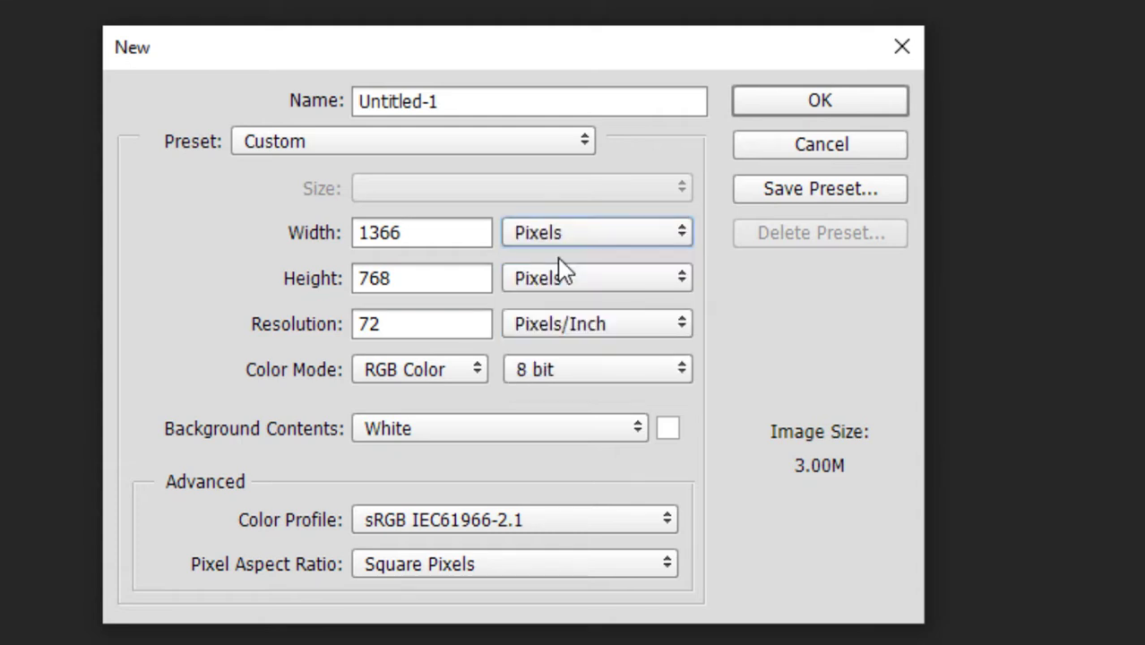
{"action": "double_click", "coordinate": [418, 100]}
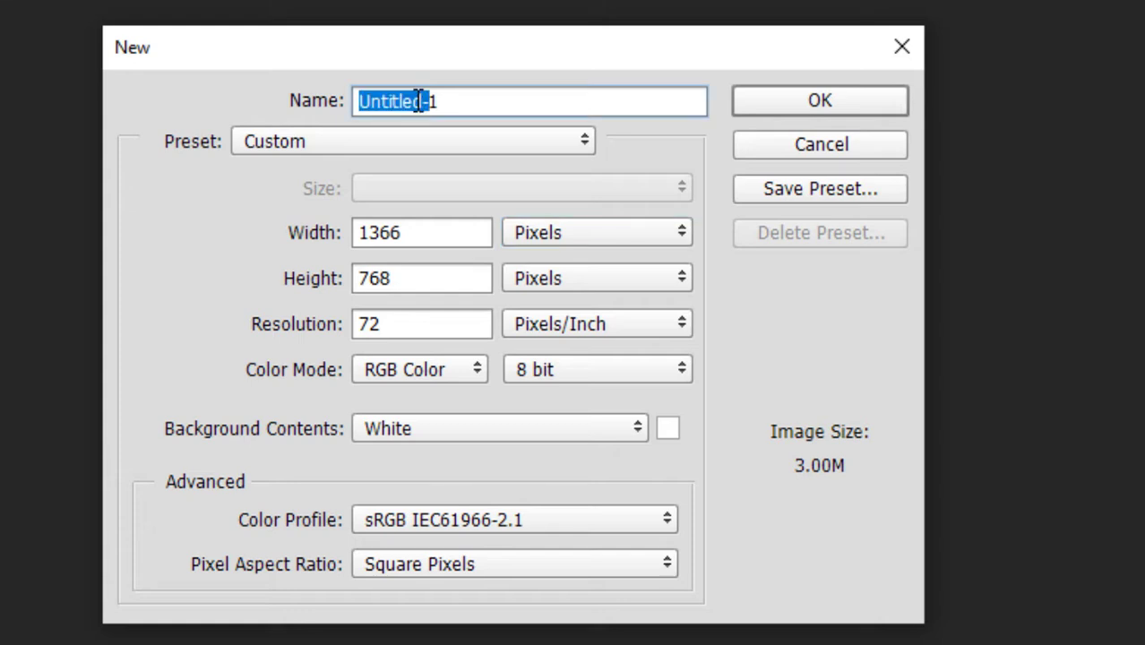
{"action": "type", "text": "Facebook"}
{"action": "type", "text": " Banner"}
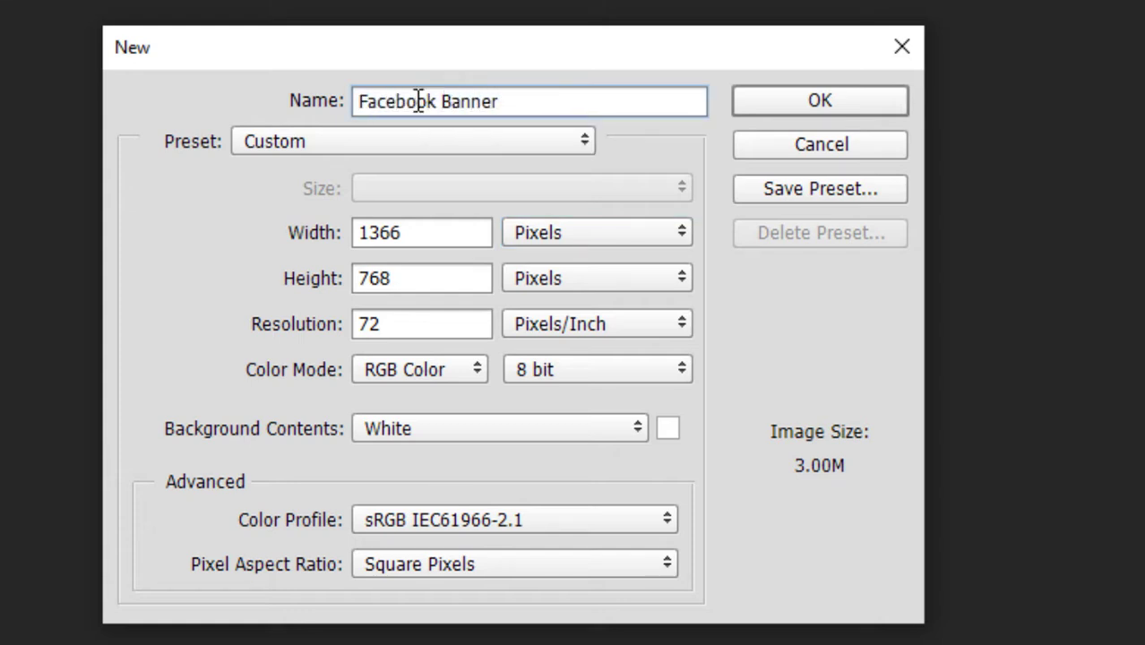
Set the new document's width to 851 pixels, height to 314 pixels and resolution to 150 pixels/inch.
{"action": "double_click", "coordinate": [422, 233]}
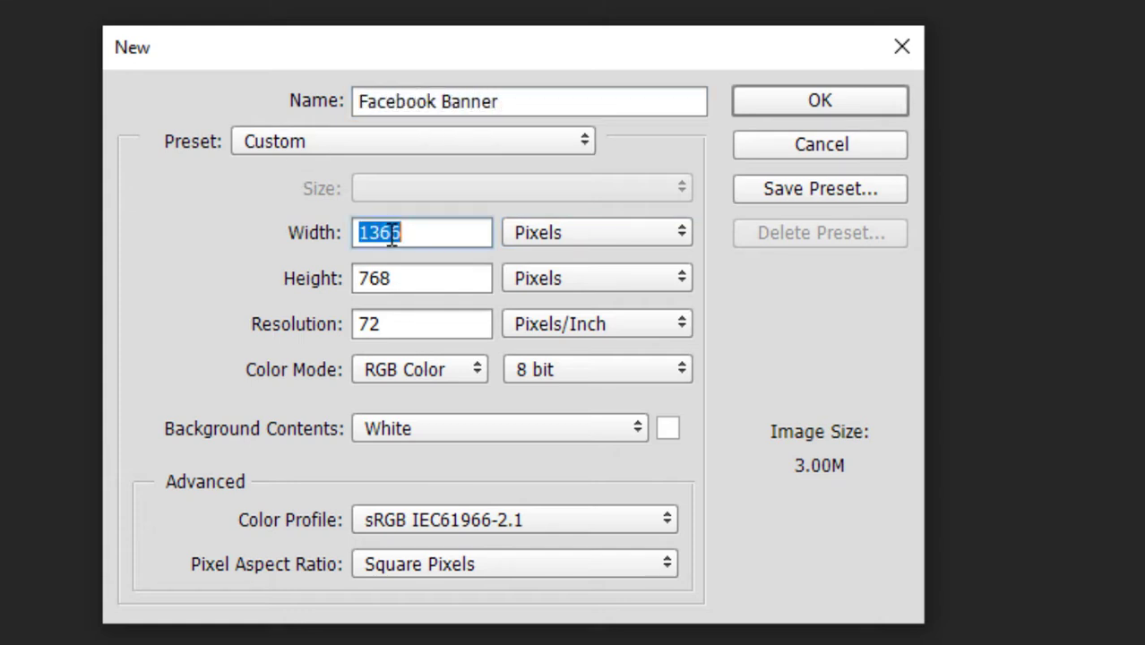
{"action": "type", "text": "851"}
{"action": "double_click", "coordinate": [385, 277]}
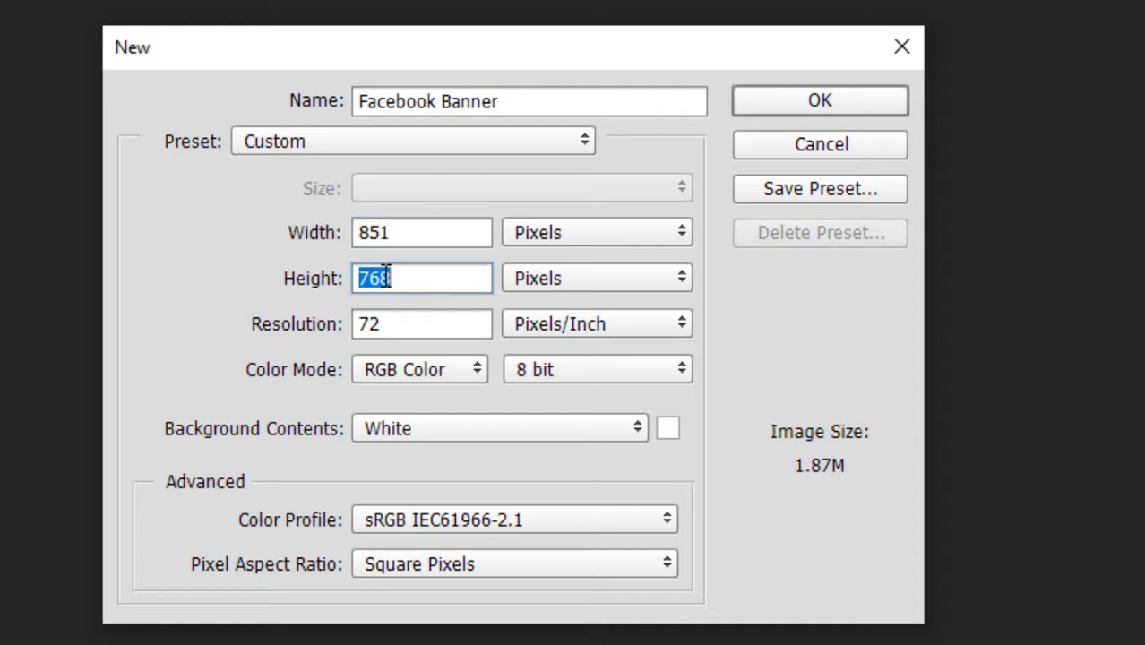
{"action": "type", "text": "314"}
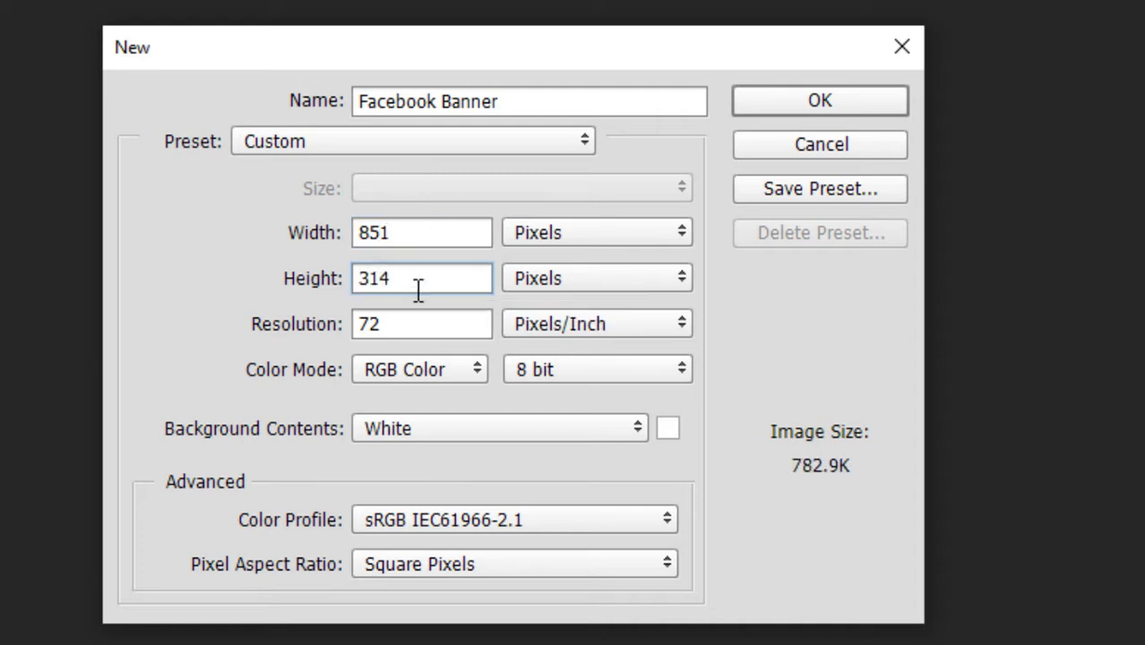
{"action": "double_click", "coordinate": [375, 325]}
{"action": "type", "text": "150"}
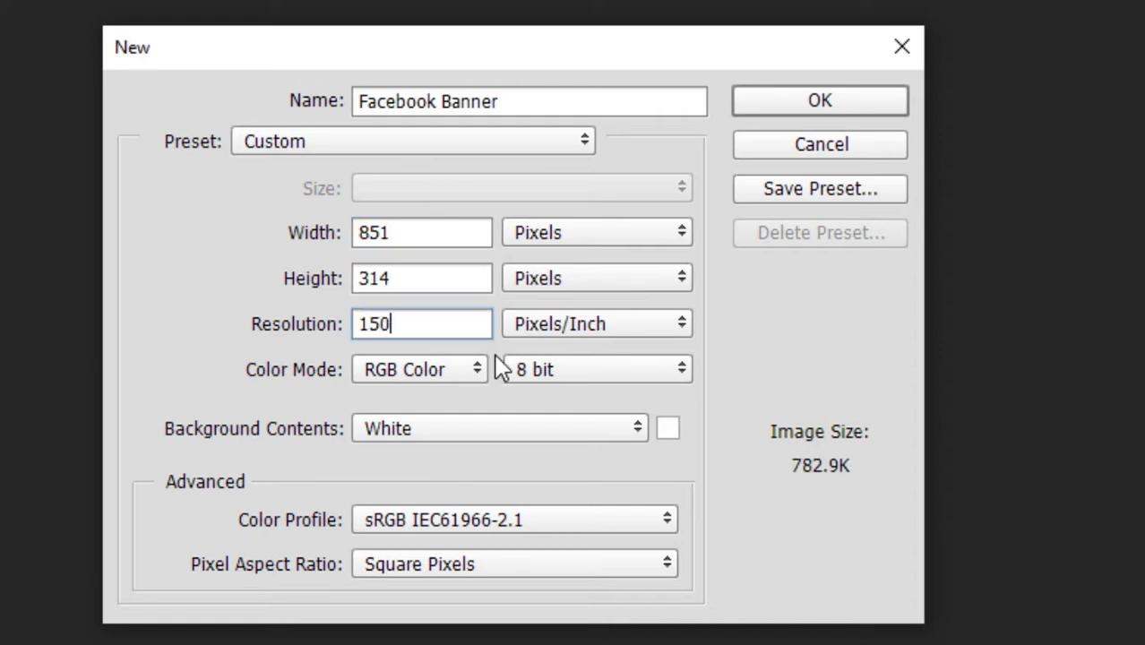
Choose White background contents and the sRGB IEC61966-2.1 color profile for the new document.
{"action": "left_click", "coordinate": [453, 424]}
{"action": "left_click", "coordinate": [516, 458]}
{"action": "left_click", "coordinate": [467, 522]}
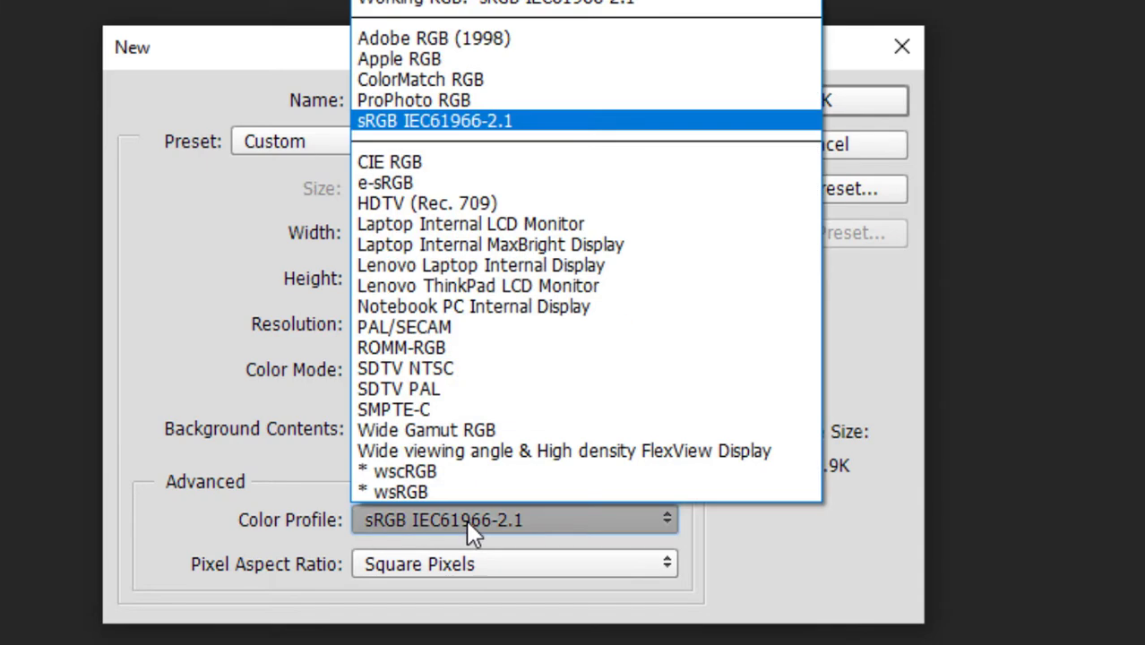
{"action": "left_click", "coordinate": [508, 512]}
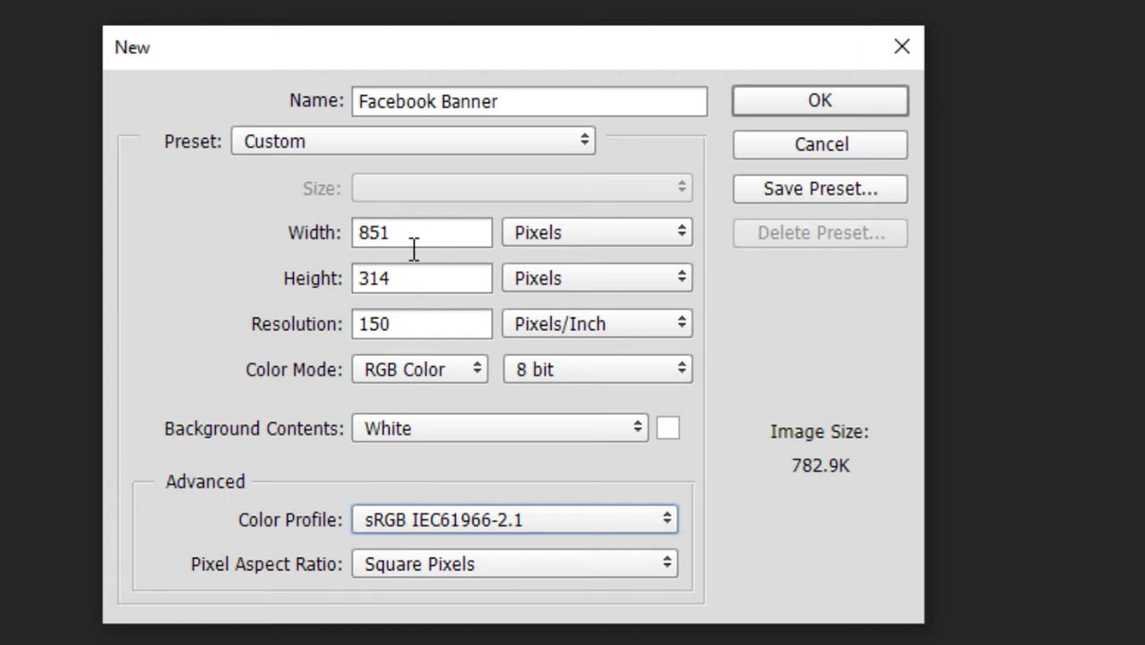
Save the document settings as the preset "FB Banner - 851 px X 314 px" and create the document.
{"action": "left_click", "coordinate": [811, 191]}
{"action": "key", "text": "Home"}
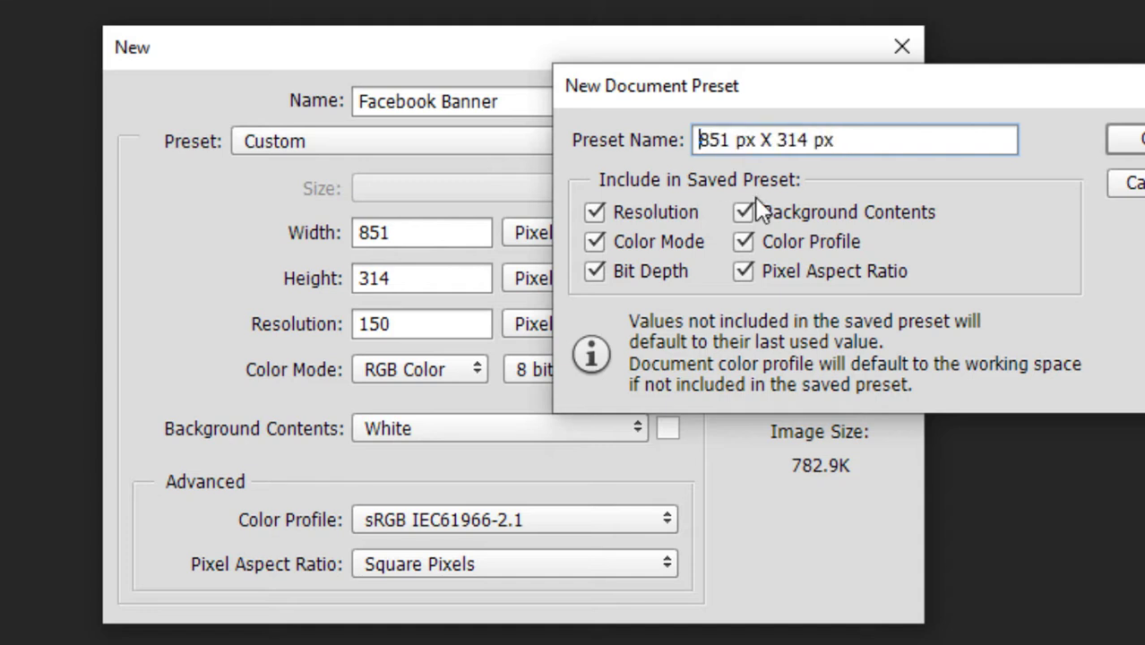
{"action": "type", "text": "FB Banner -"}
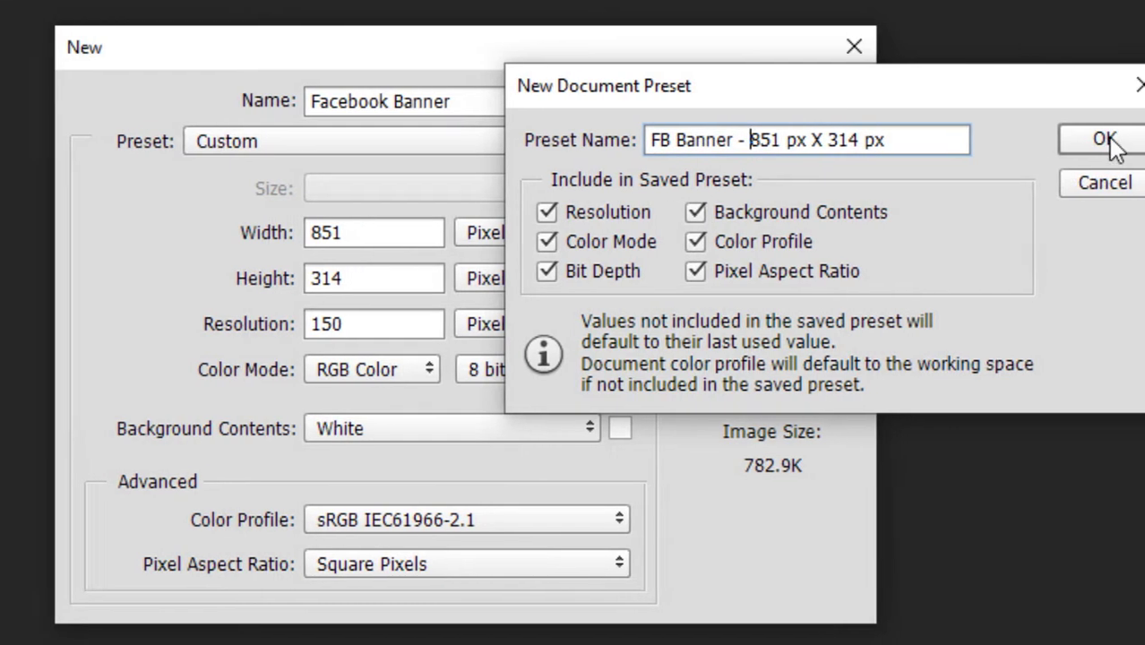
{"action": "left_click", "coordinate": [1137, 140]}
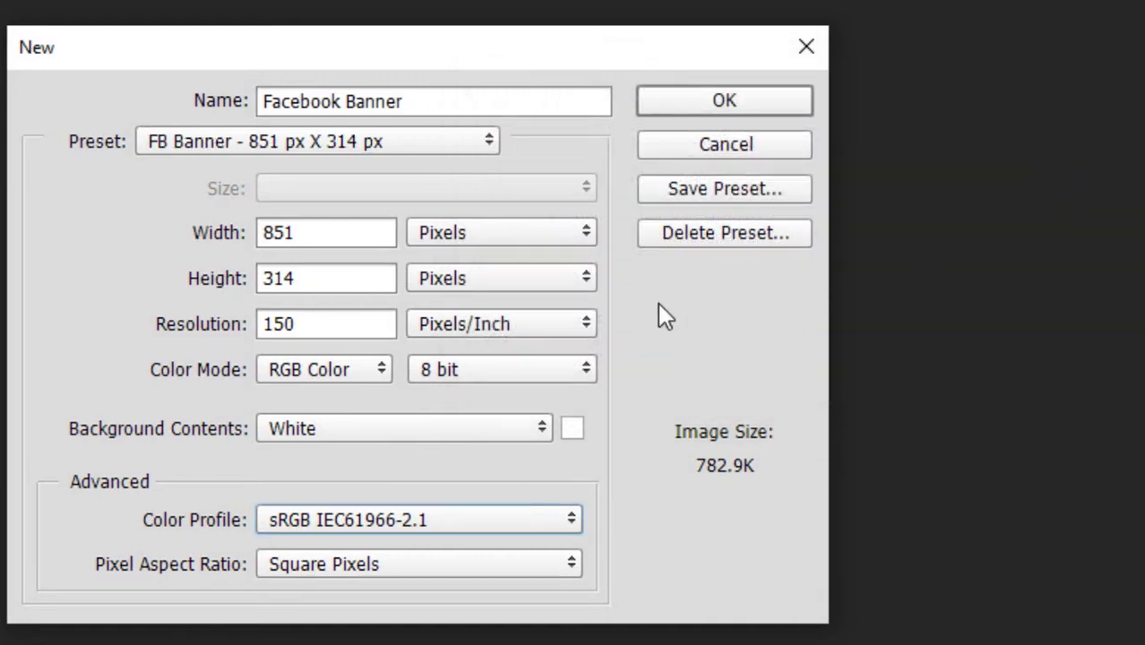
{"action": "left_click", "coordinate": [723, 103]}
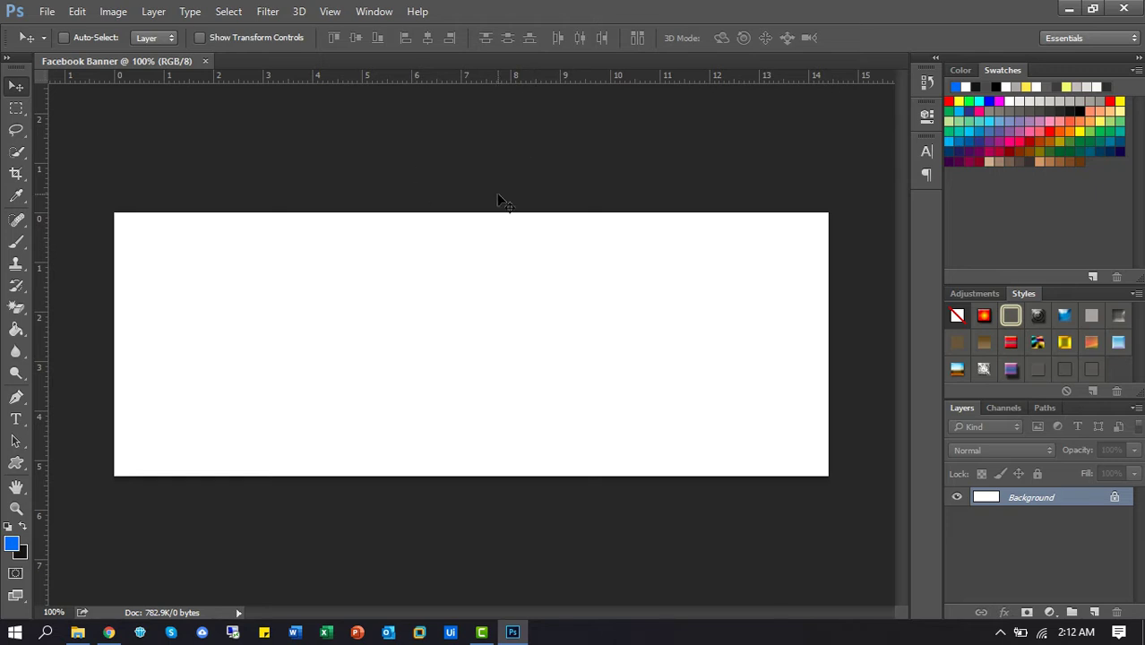
Place tech_wallpaper.jpg from the BACKUP FILE (G:) drive onto the Facebook Banner canvas at its default placement size.
{"action": "left_click", "coordinate": [77, 632]}
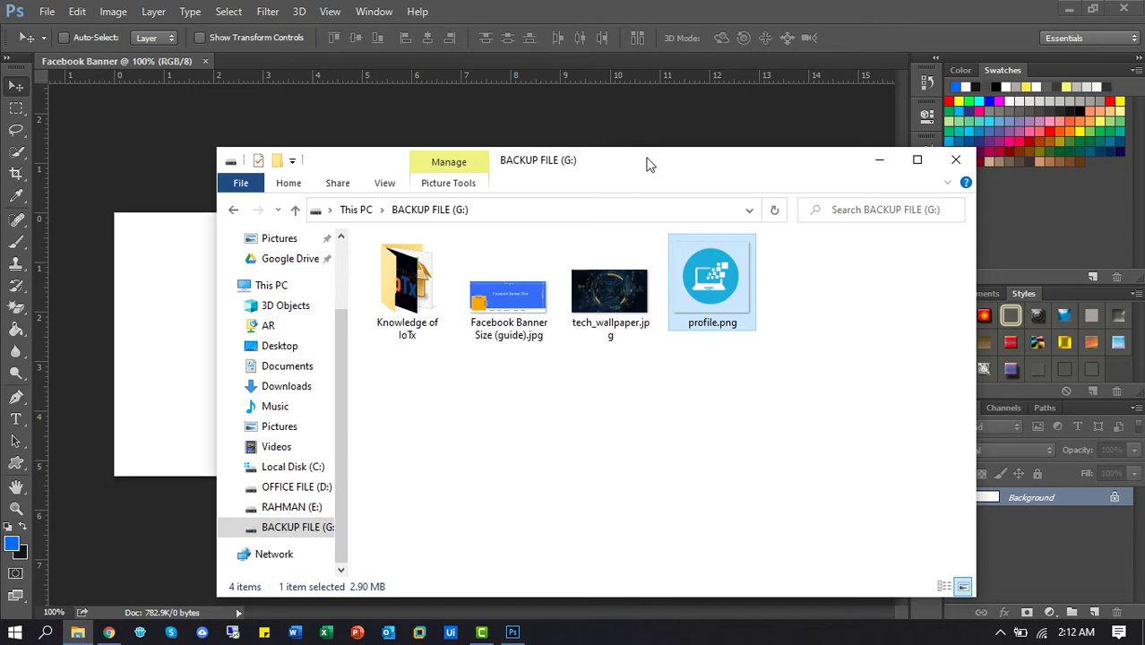
{"action": "left_click_drag", "start_coordinate": [651, 161], "coordinate": [868, 148]}
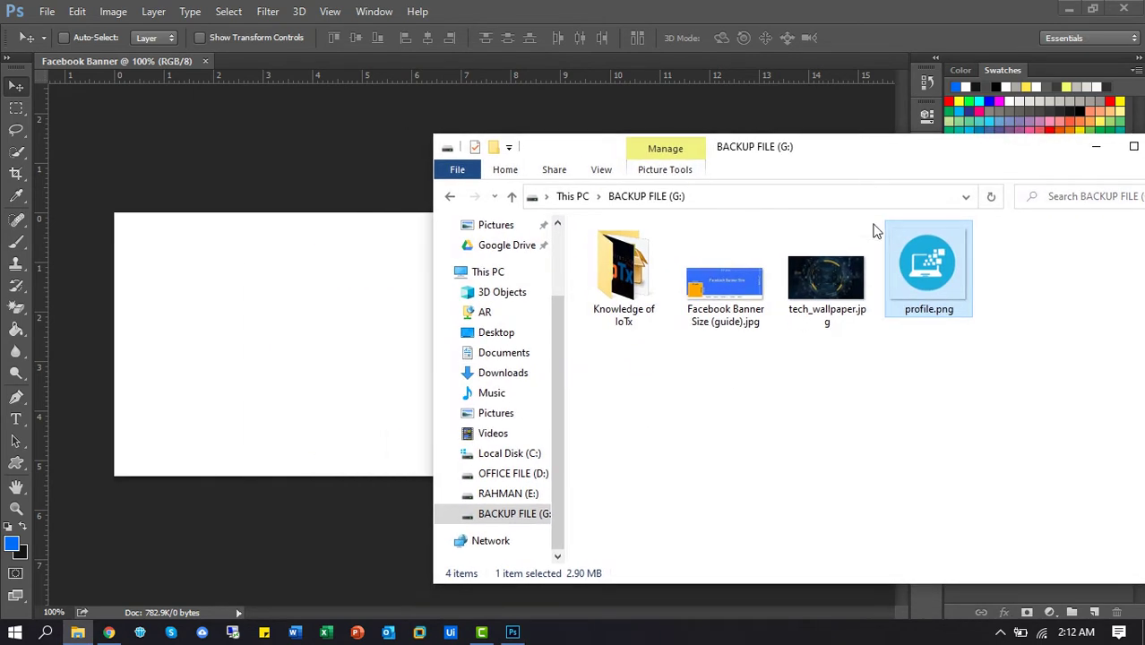
{"action": "left_click", "coordinate": [831, 275]}
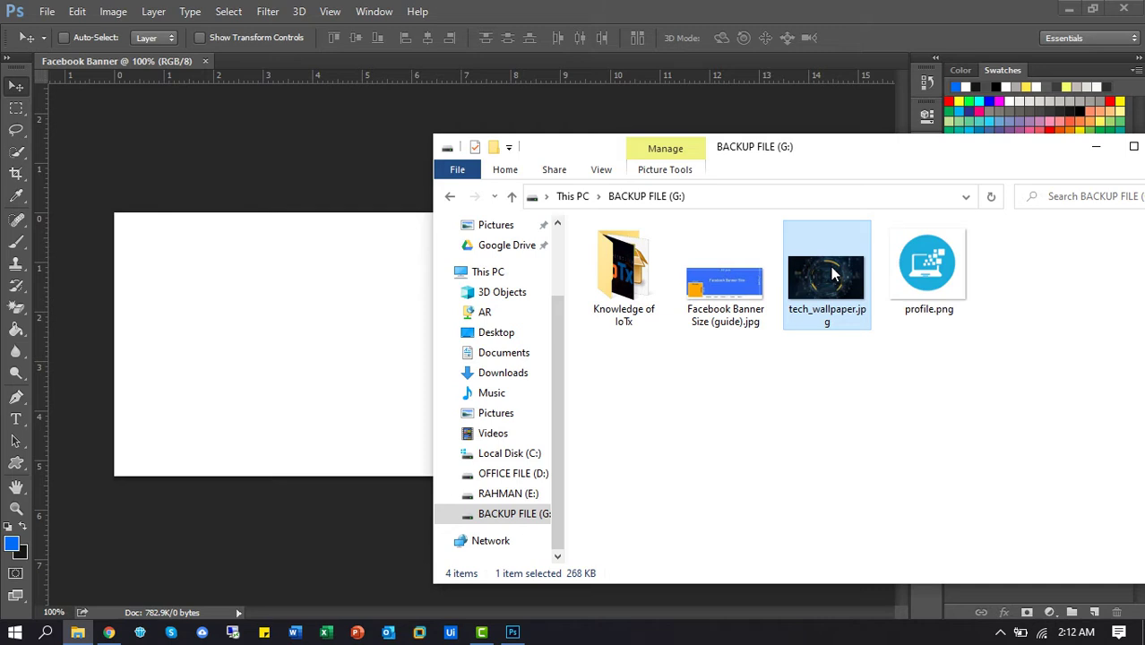
{"action": "left_click_drag", "start_coordinate": [831, 275], "coordinate": [336, 315]}
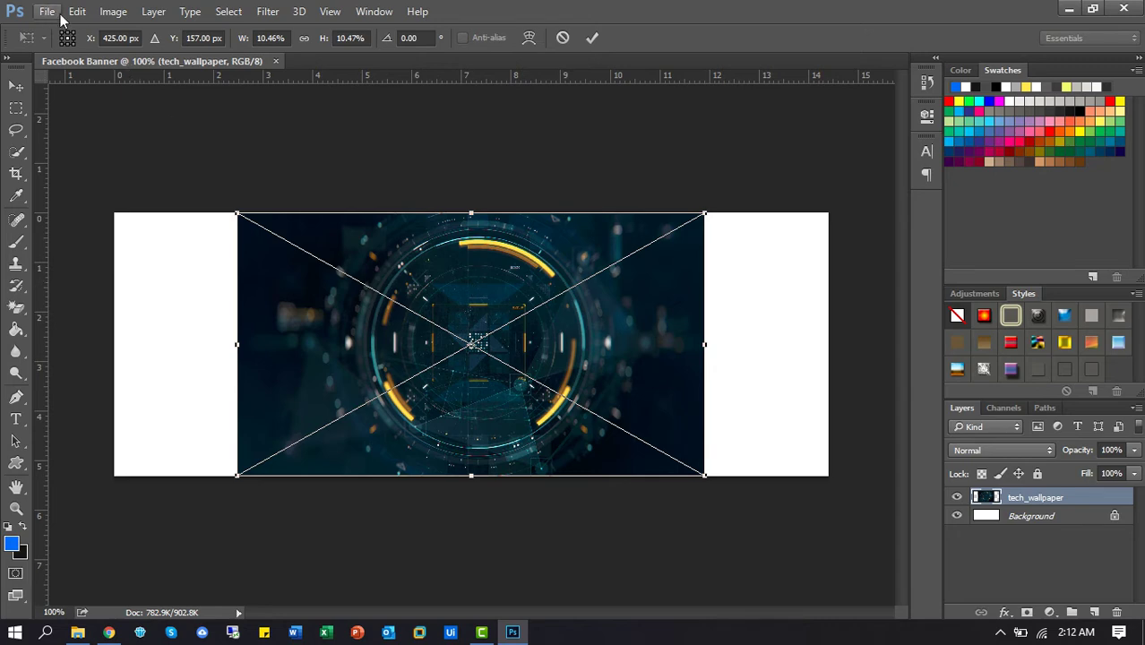
{"action": "key", "text": "Return"}
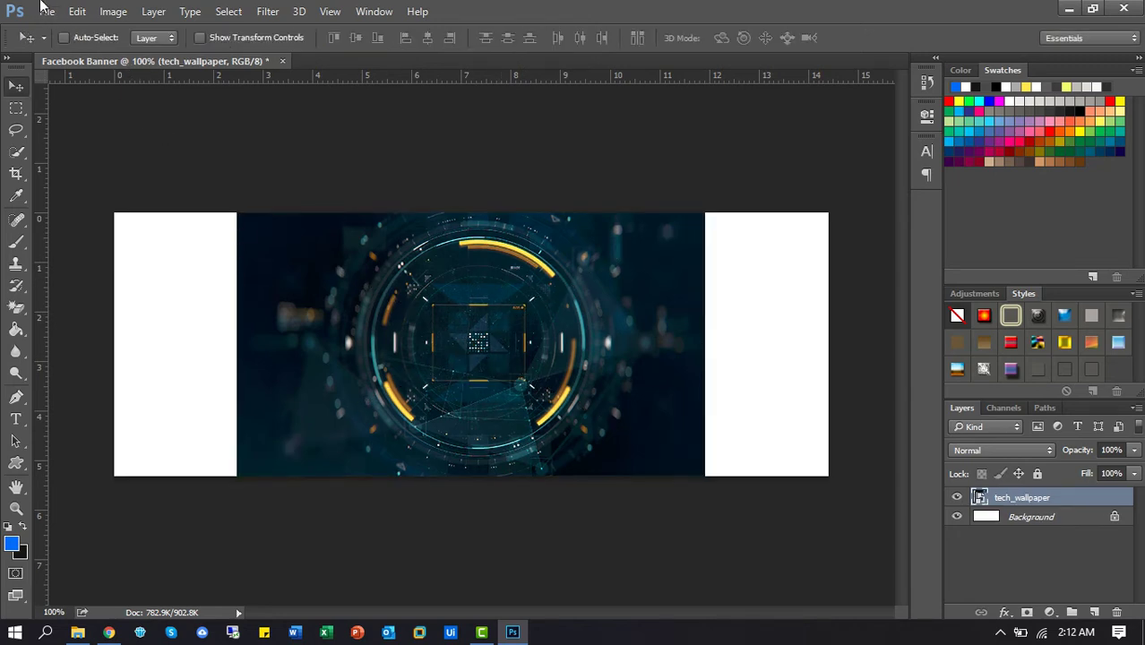
{"action": "left_click", "coordinate": [46, 12]}
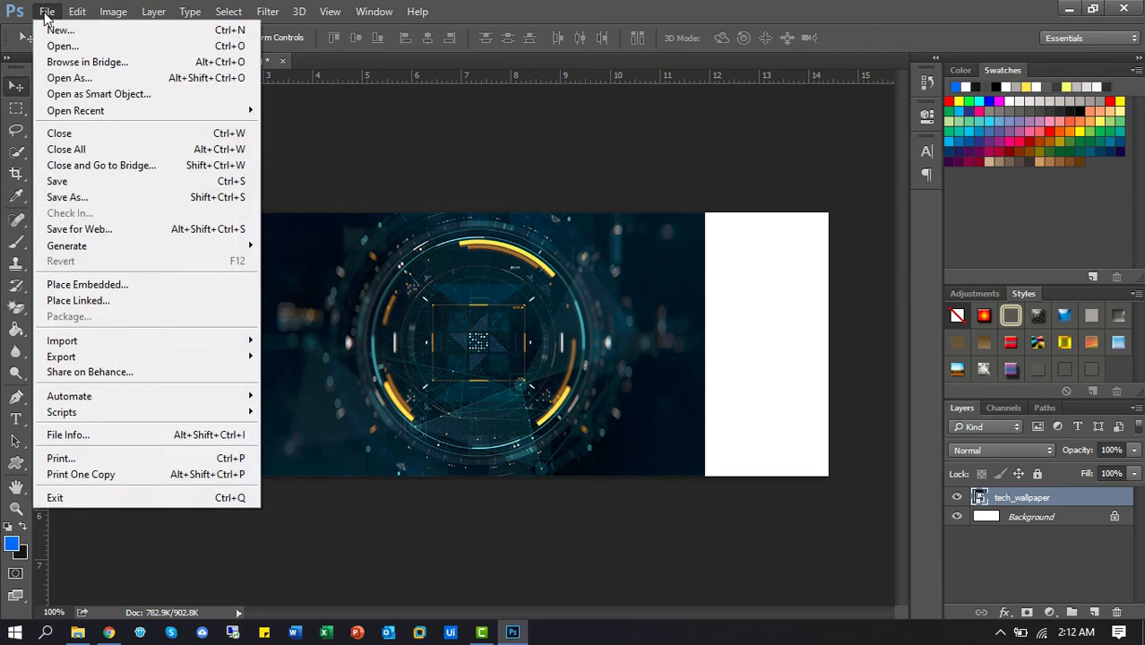
{"action": "left_click", "coordinate": [71, 49]}
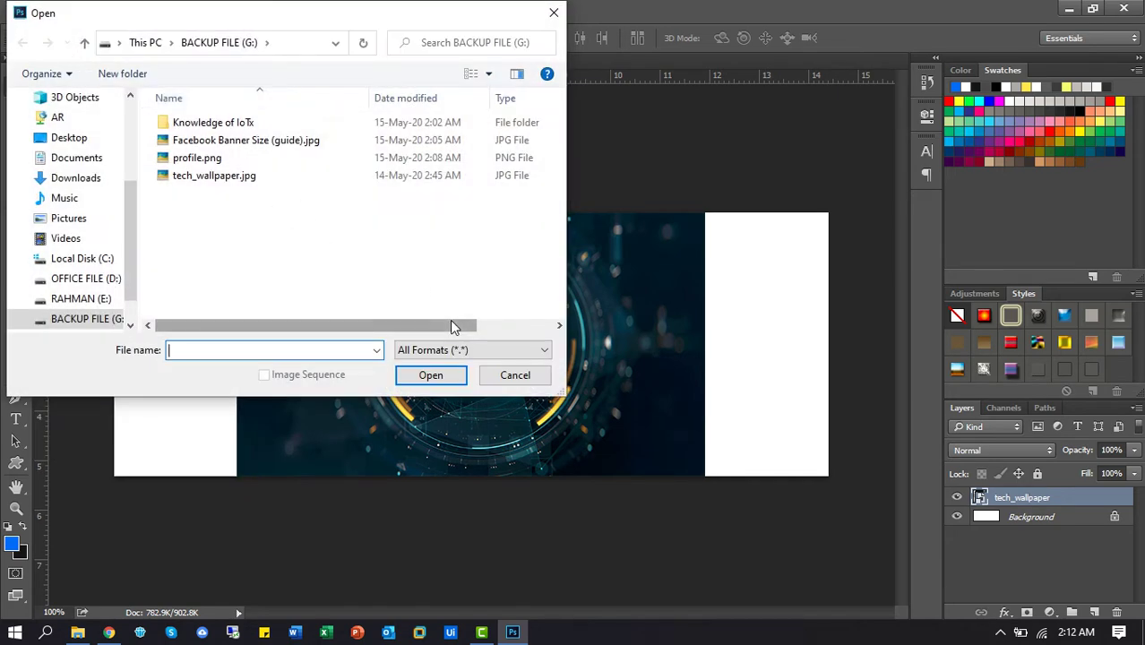
{"action": "left_click", "coordinate": [469, 74]}
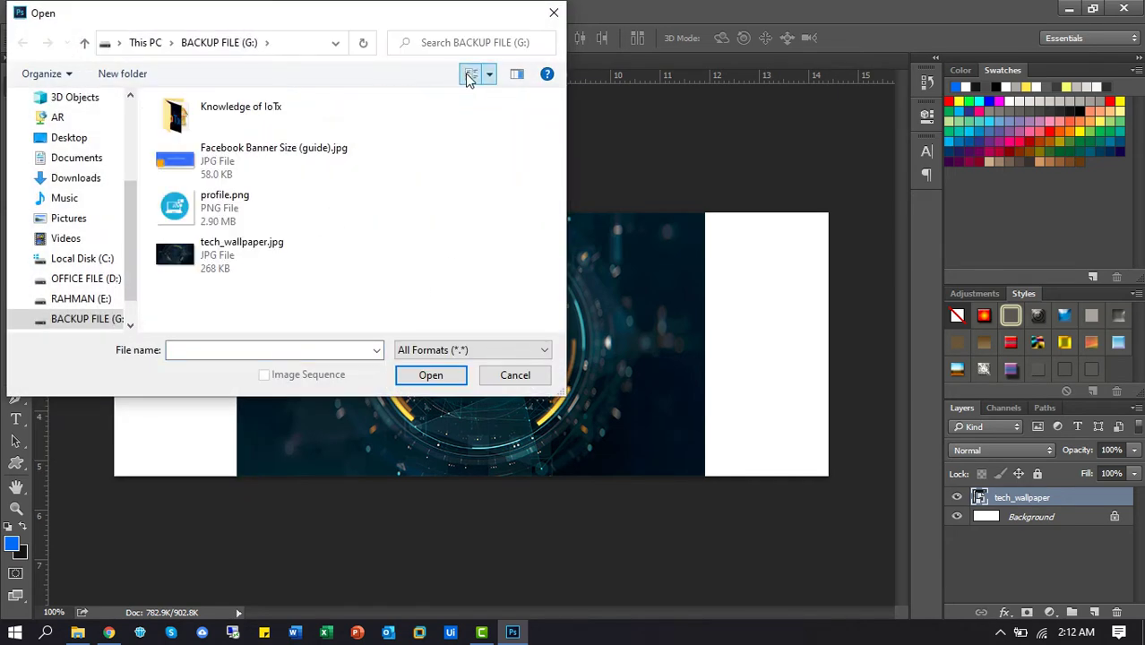
{"action": "left_click", "coordinate": [469, 75]}
{"action": "left_click", "coordinate": [469, 75]}
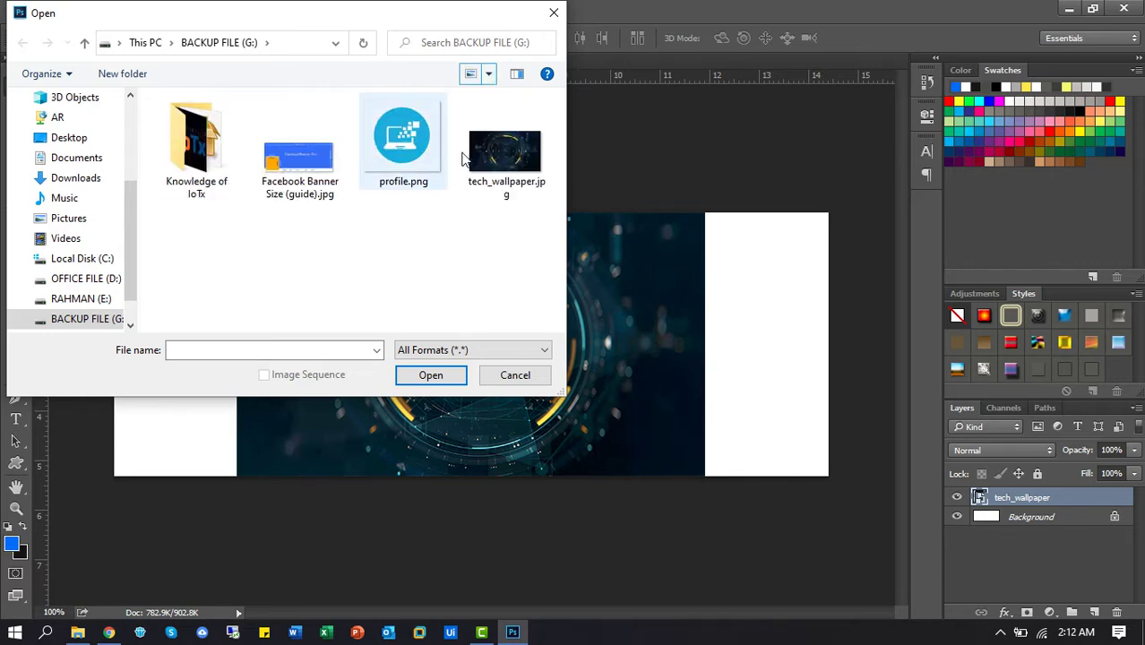
{"action": "left_click", "coordinate": [553, 12]}
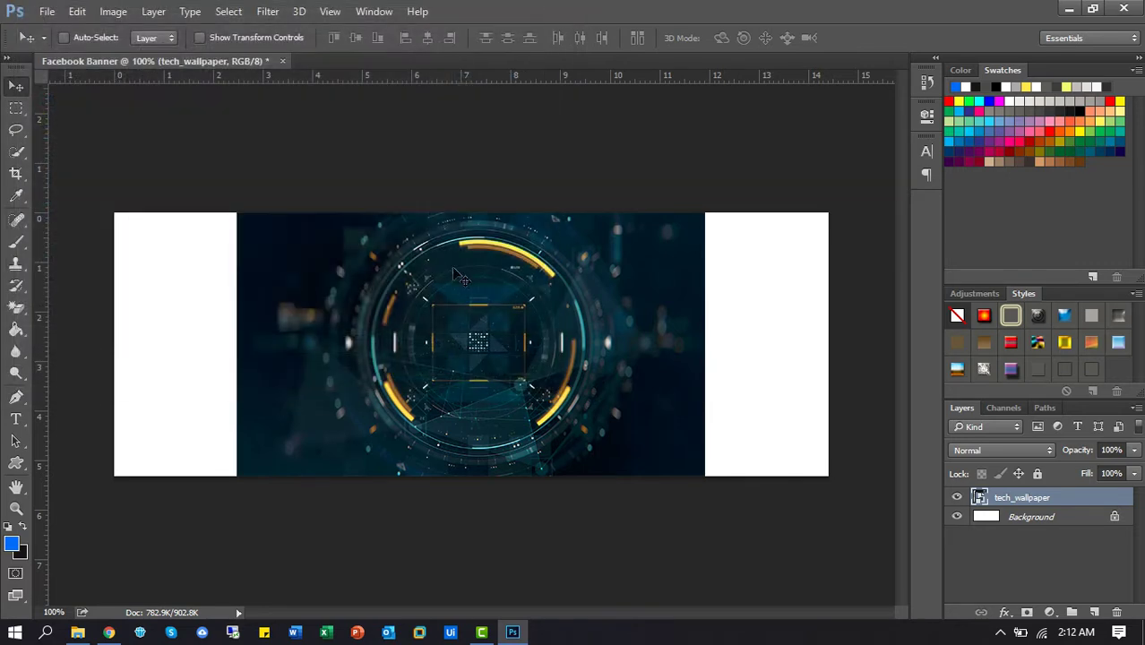
Nudge the wallpaper slightly to the right and convert the locked Background into a regular layer, leaving the tech_wallpaper layer selected.
{"action": "mouse_move", "coordinate": [467, 325]}
{"action": "left_mouse_down"}
{"action": "mouse_move", "coordinate": [445, 347]}
{"action": "mouse_move", "coordinate": [467, 324]}
{"action": "mouse_move", "coordinate": [479, 331]}
{"action": "left_mouse_up"}
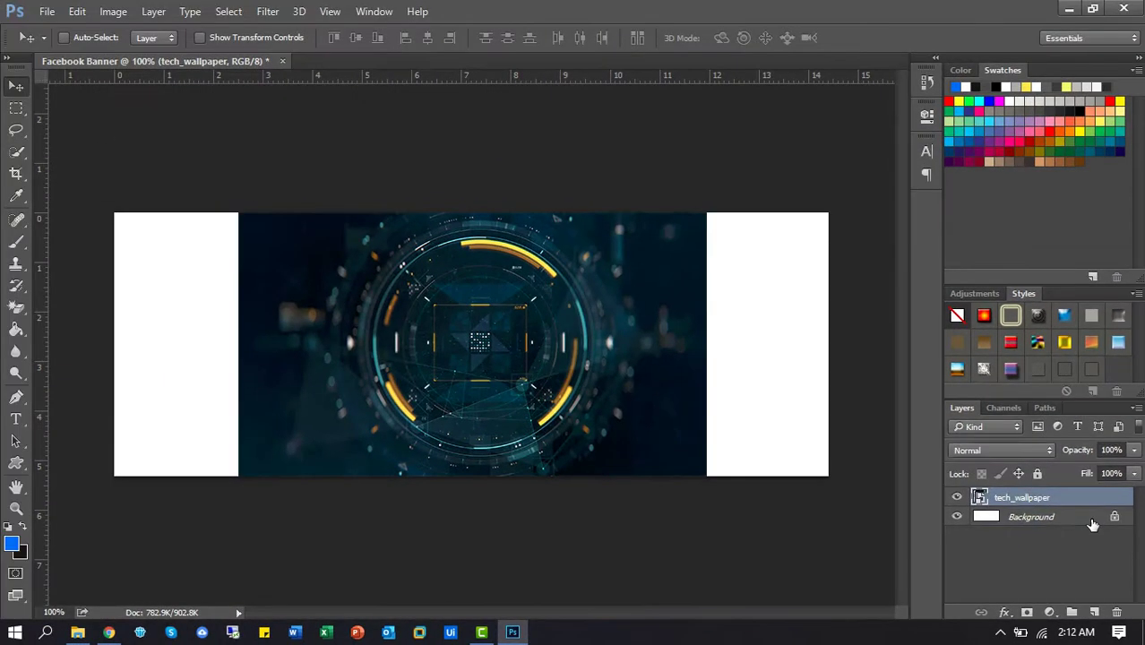
{"action": "double_click", "coordinate": [1030, 360]}
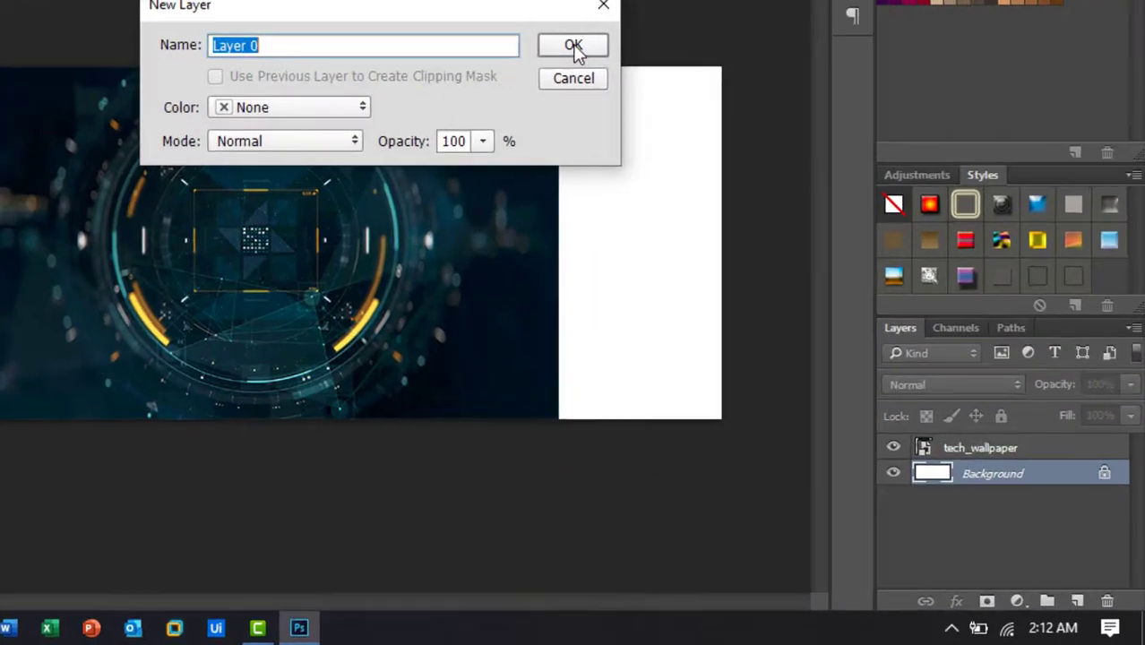
{"action": "left_click", "coordinate": [714, 200]}
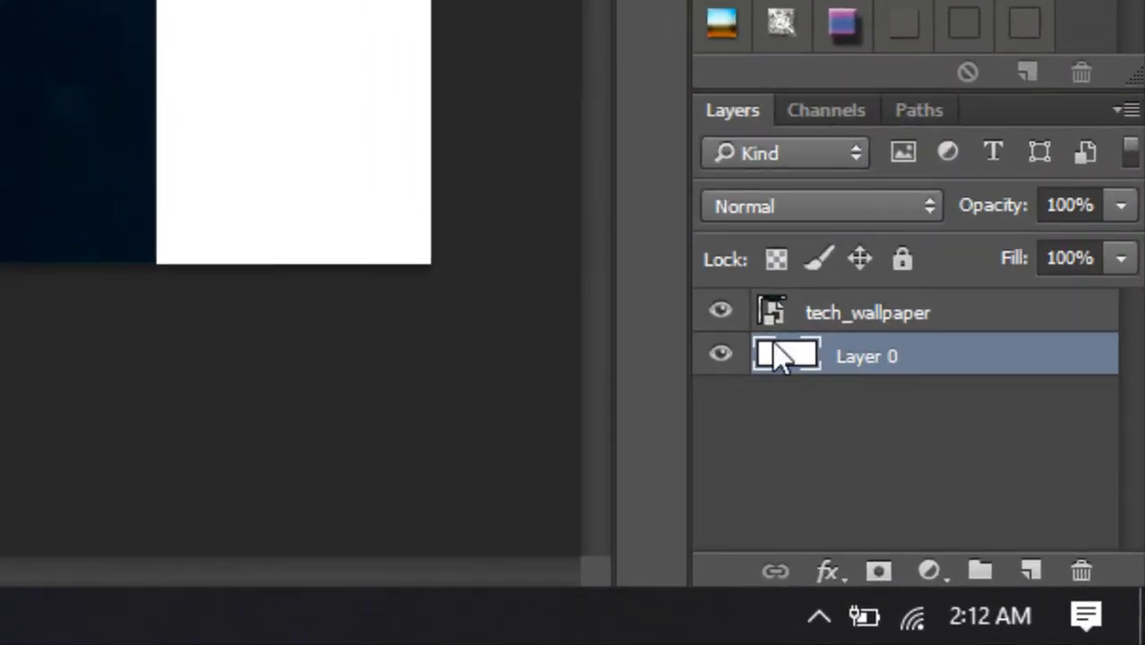
{"action": "left_click", "coordinate": [909, 327]}
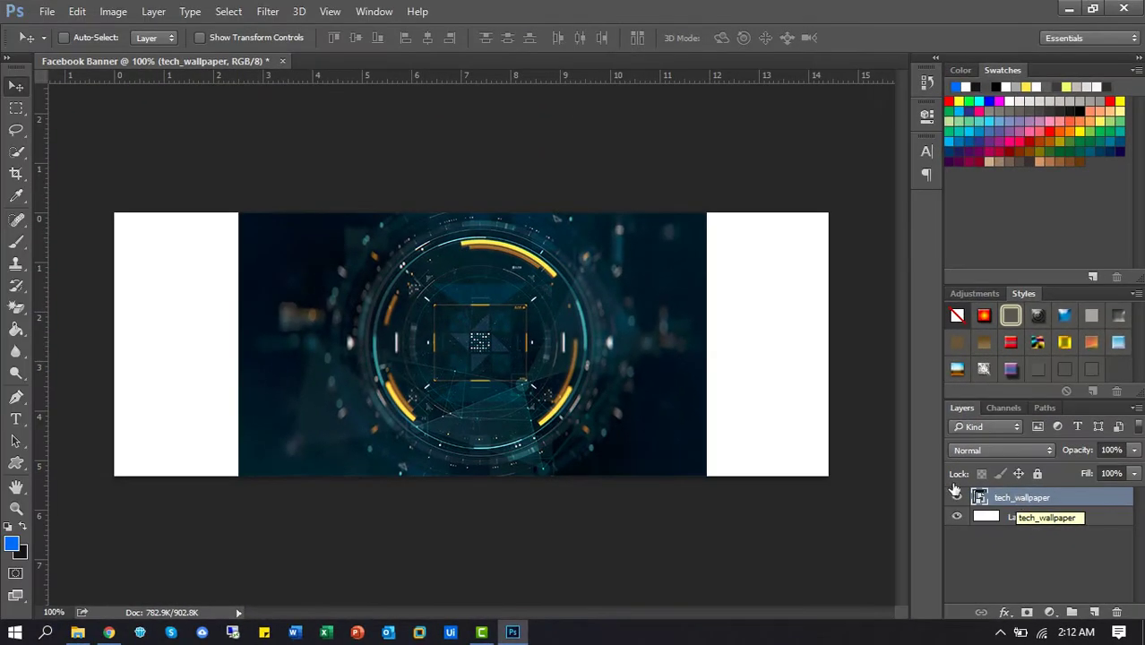
Nudge the wallpaper slightly left, then scale it proportionally about its center to about 11.5%.
{"action": "left_click_drag", "start_coordinate": [569, 376], "coordinate": [564, 382]}
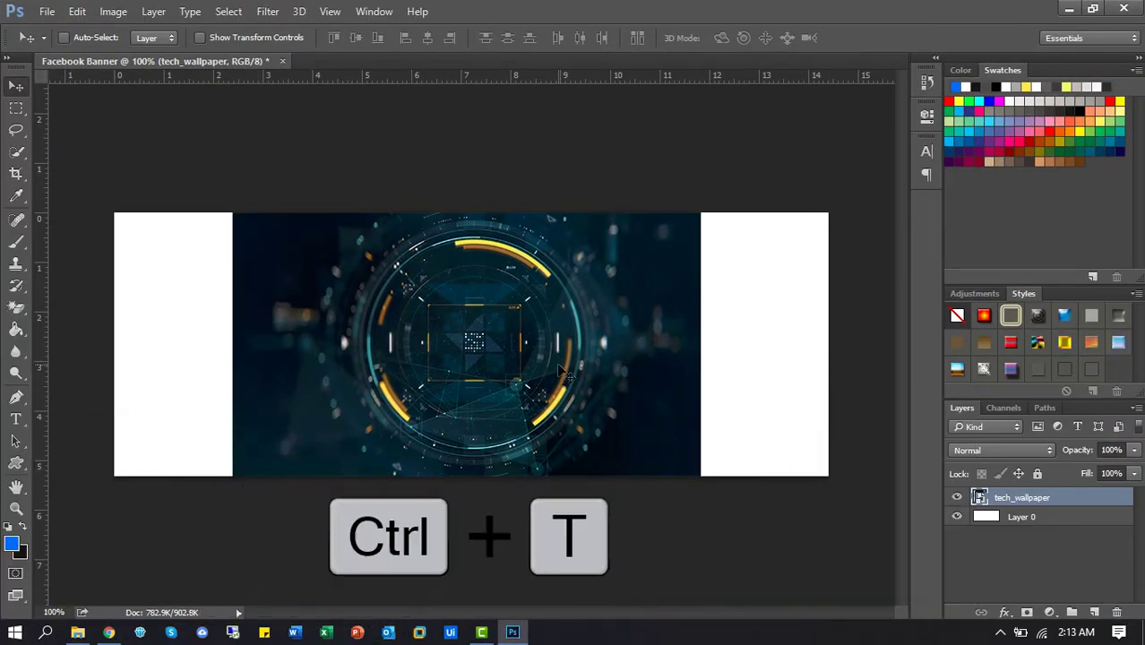
{"action": "key", "text": "ctrl+t"}
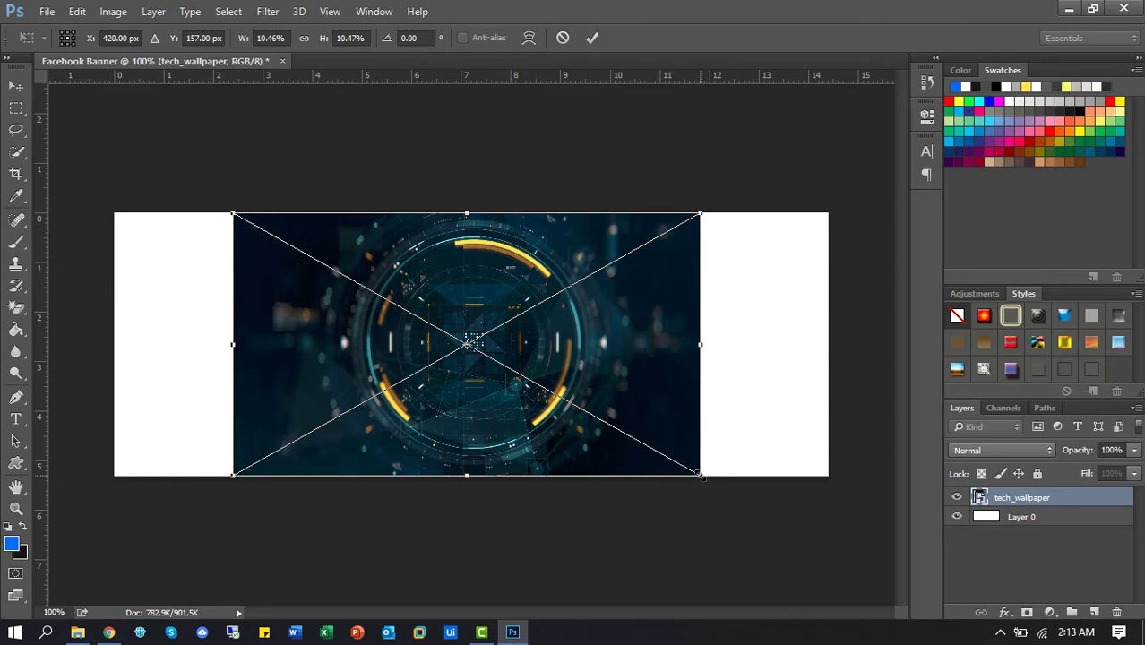
{"action": "key", "text": "alt+shift"}
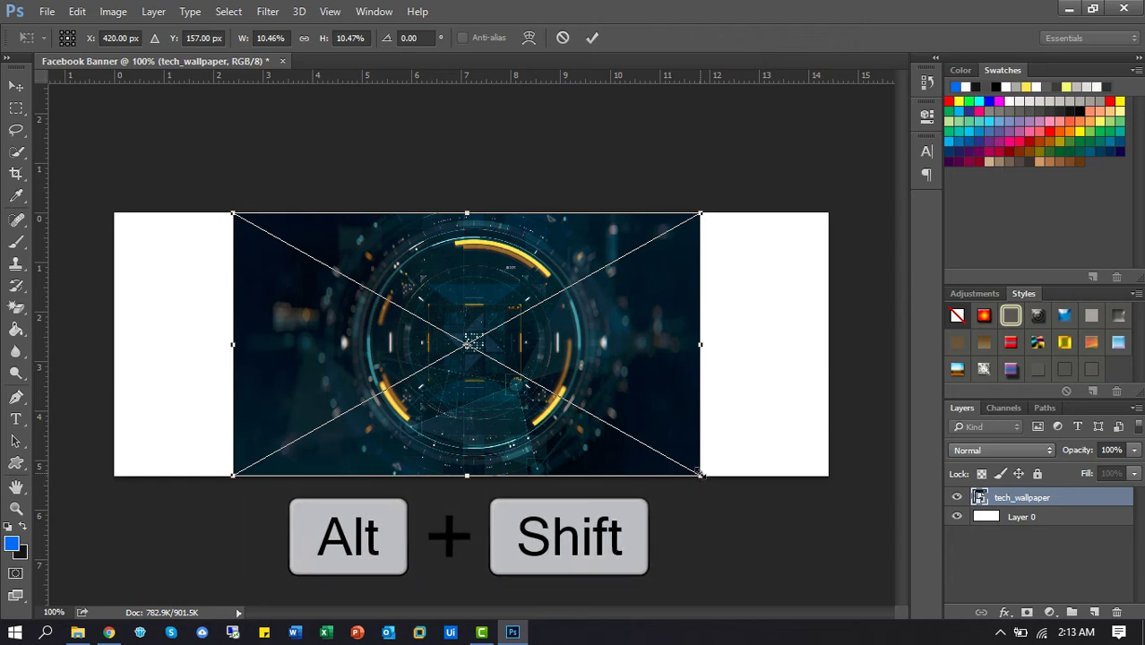
{"action": "left_click_drag", "start_coordinate": [701, 475], "coordinate": [722, 488]}
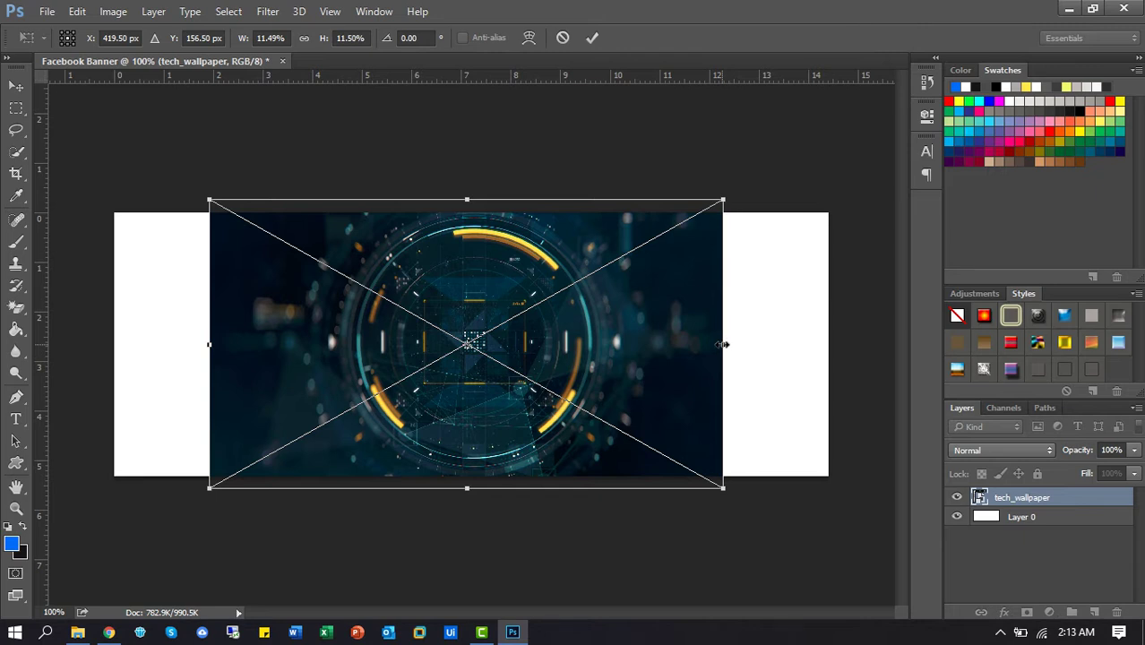
Stretch the wallpaper to both side edges of the canvas and slightly past its top and bottom, about 15.96% wide and 12.5% high.
{"action": "left_click_drag", "start_coordinate": [726, 344], "coordinate": [827, 344]}
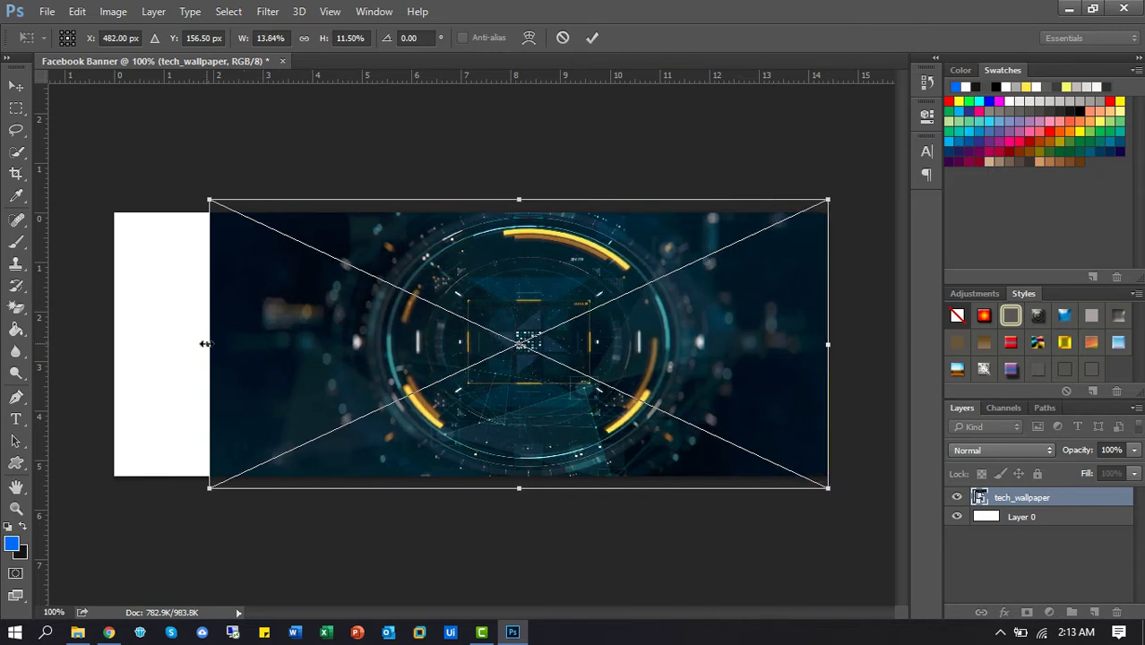
{"action": "left_click_drag", "start_coordinate": [206, 344], "coordinate": [114, 344]}
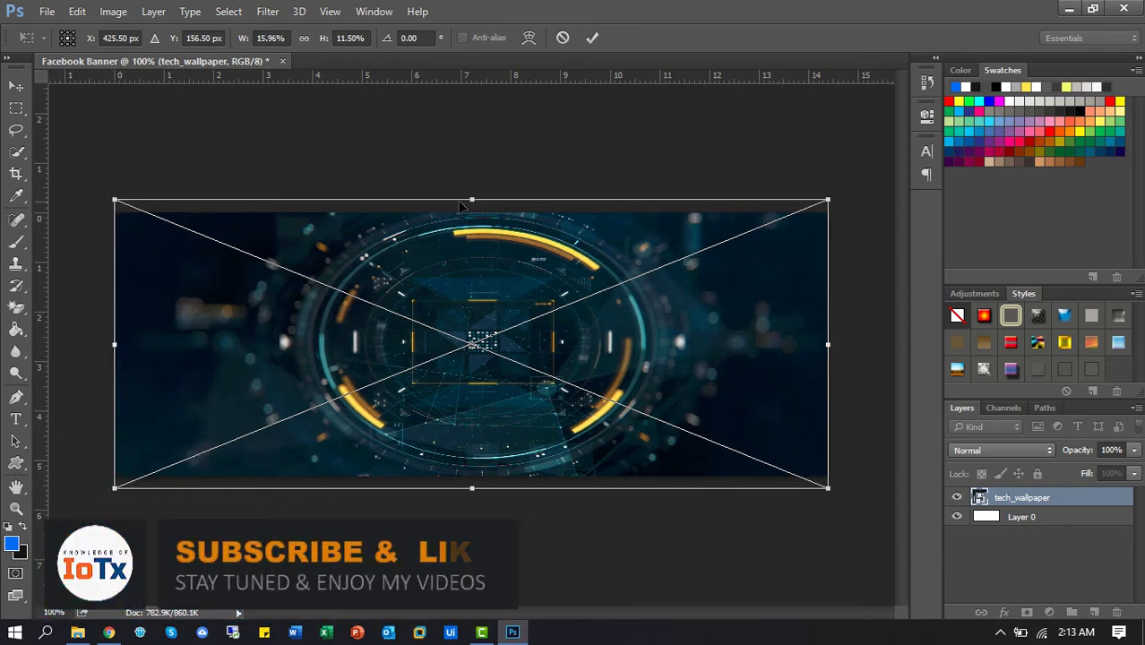
{"action": "mouse_move", "coordinate": [472, 198]}
{"action": "left_mouse_down"}
{"action": "mouse_move", "coordinate": [473, 148]}
{"action": "mouse_move", "coordinate": [472, 186]}
{"action": "left_mouse_up"}
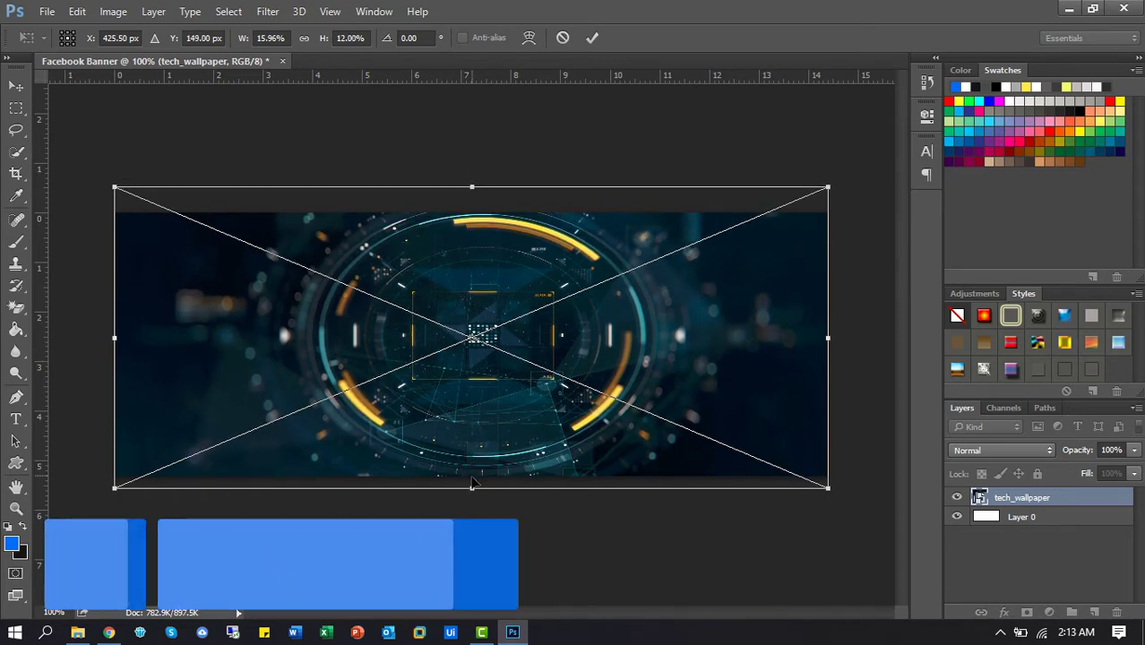
{"action": "left_click_drag", "start_coordinate": [472, 486], "coordinate": [472, 498]}
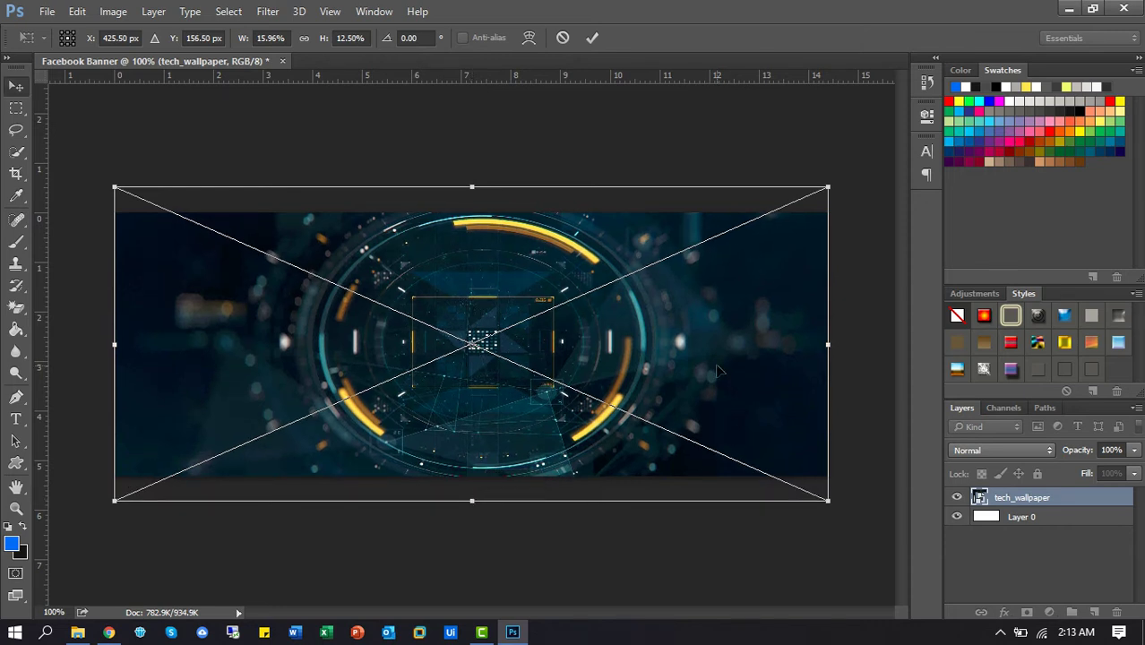
{"action": "key", "text": "Return"}
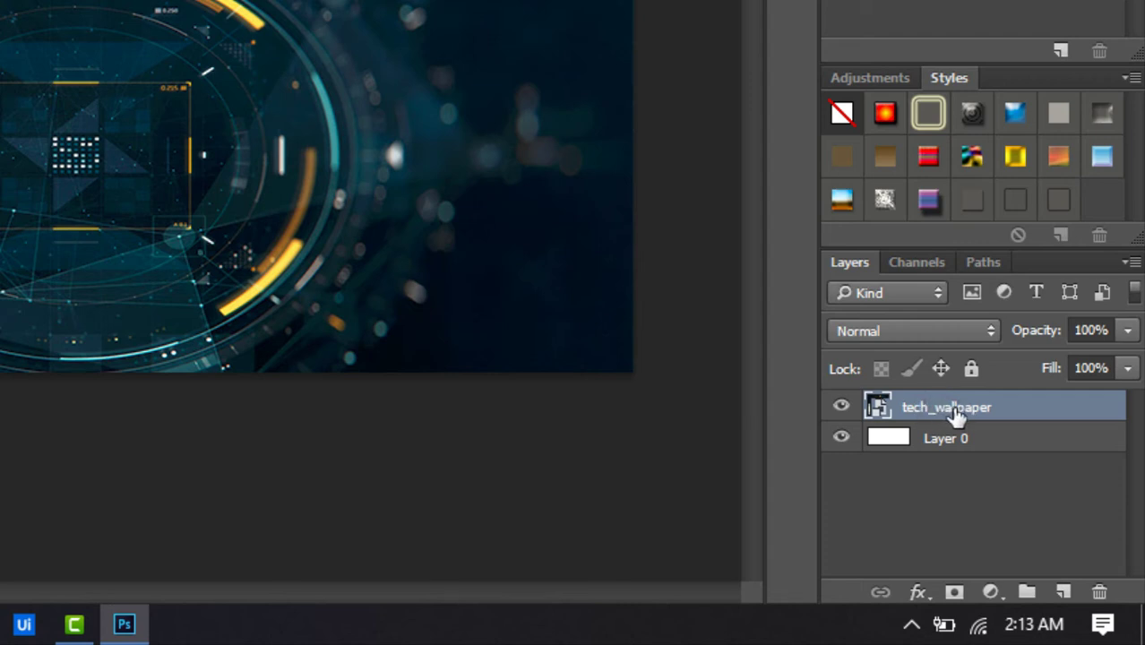
Rasterize the tech_wallpaper layer and nudge it slightly downward.
{"action": "right_click", "coordinate": [955, 414]}
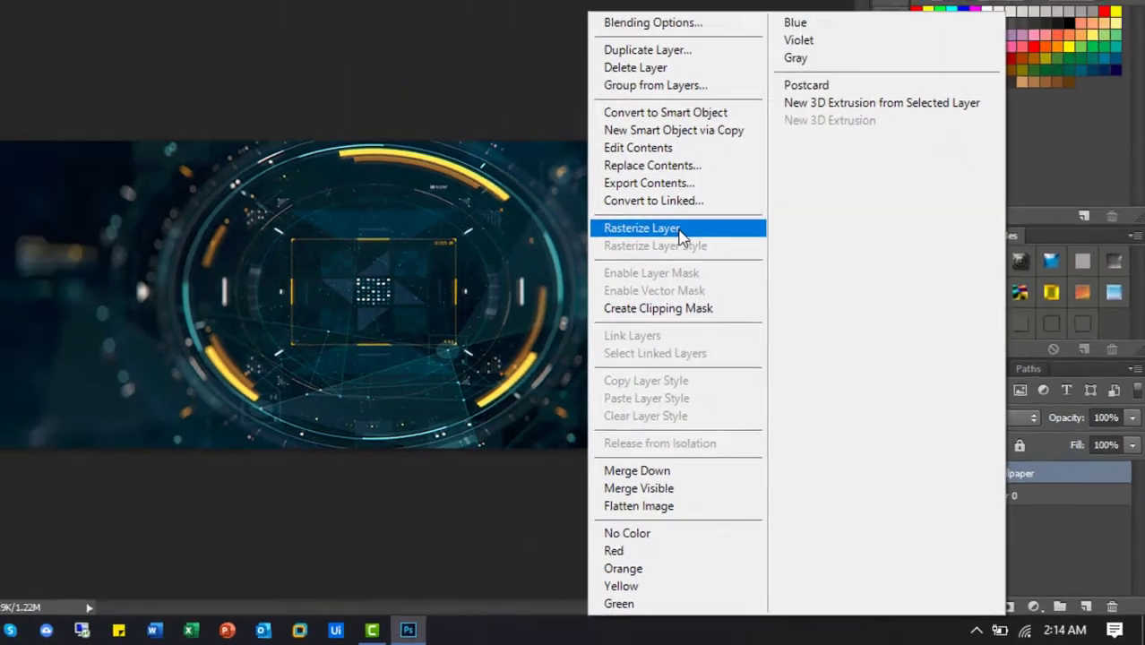
{"action": "left_click", "coordinate": [498, 68]}
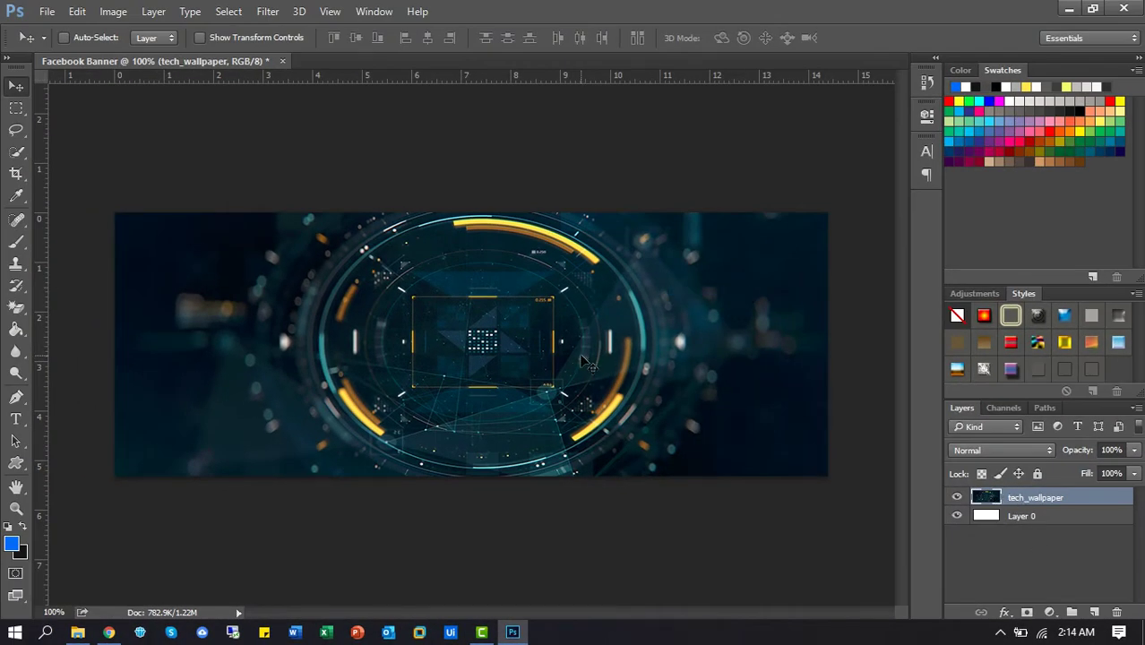
{"action": "mouse_move", "coordinate": [586, 363]}
{"action": "left_mouse_down"}
{"action": "mouse_move", "coordinate": [616, 325]}
{"action": "mouse_move", "coordinate": [588, 328]}
{"action": "mouse_move", "coordinate": [584, 410]}
{"action": "mouse_move", "coordinate": [580, 307]}
{"action": "mouse_move", "coordinate": [582, 366]}
{"action": "left_mouse_up"}
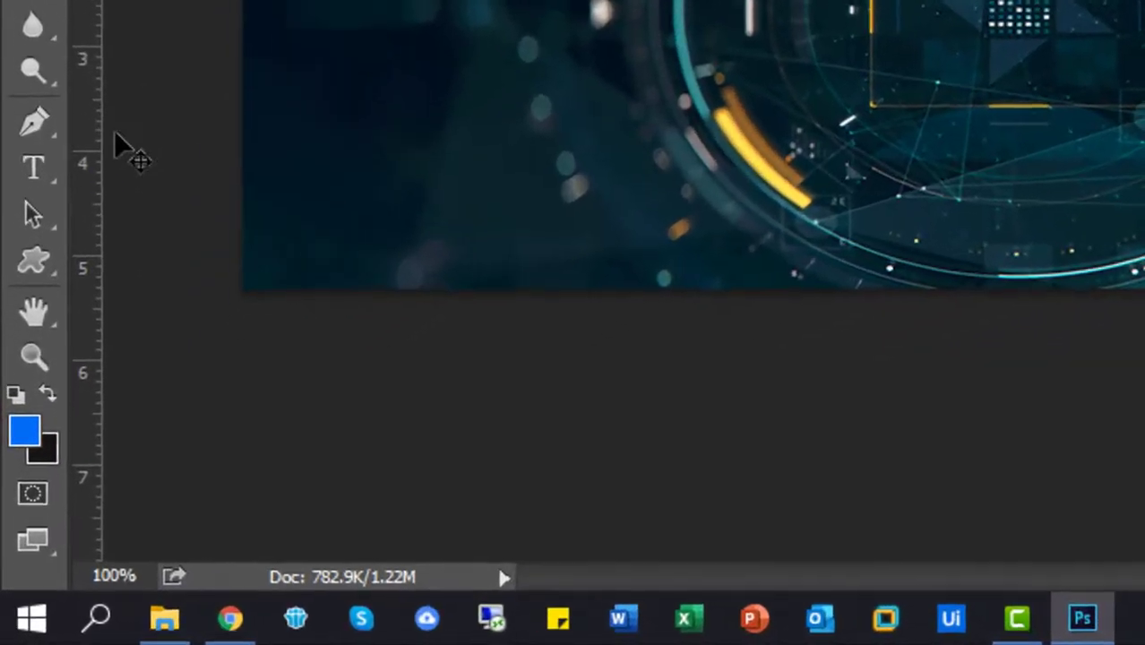
Start a text layer near the banner's center-left, keeping the Arial Black font and setting the text color to off-white #f8f9fa.
{"action": "left_click", "coordinate": [31, 169]}
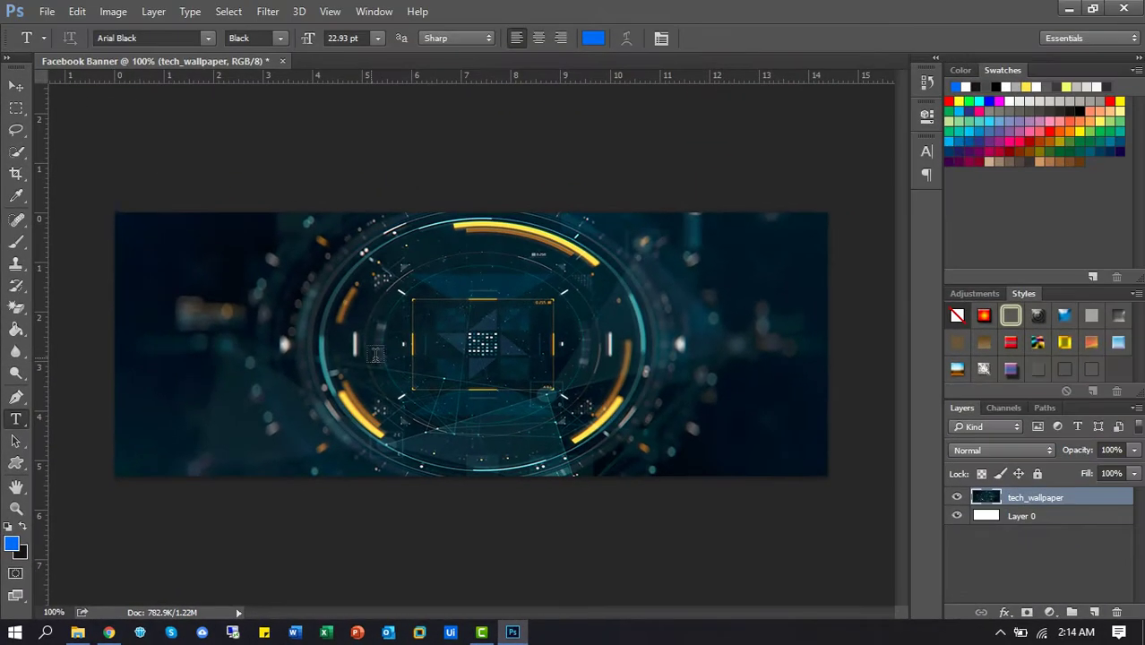
{"action": "left_click", "coordinate": [362, 356]}
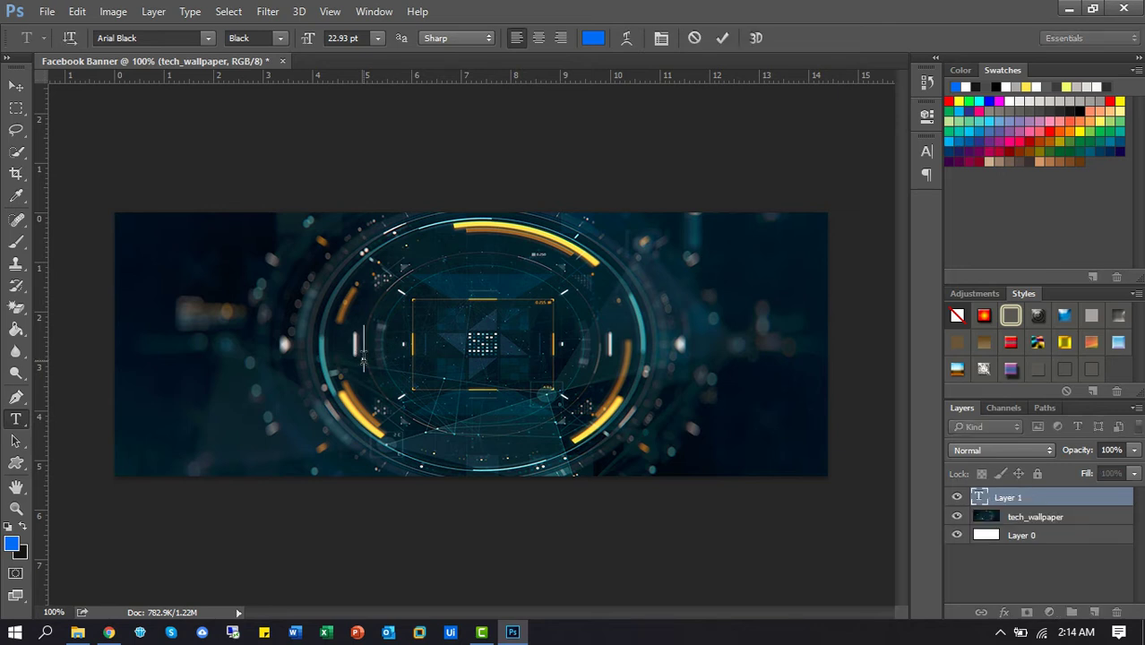
{"action": "left_click", "coordinate": [209, 38]}
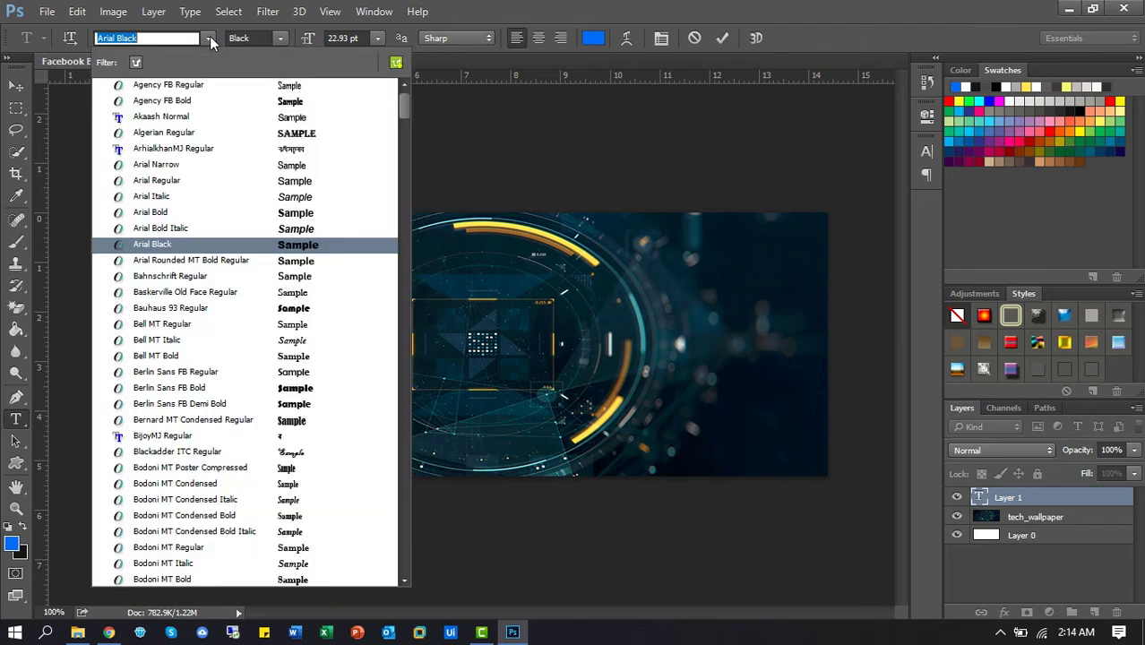
{"action": "left_click", "coordinate": [183, 245]}
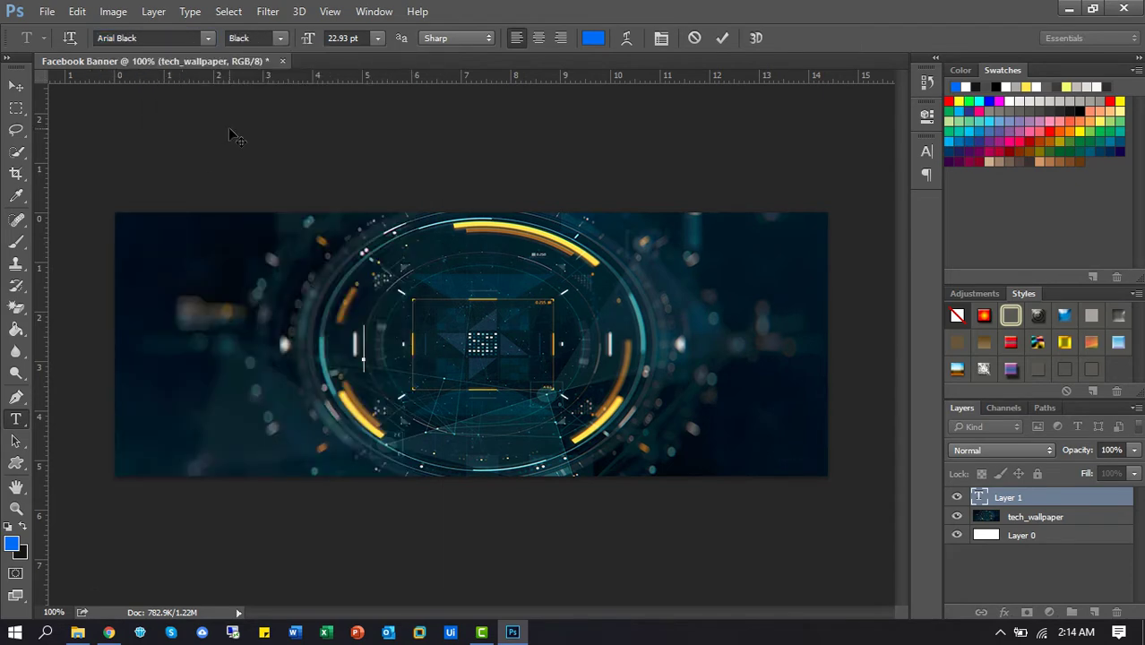
{"action": "left_click", "coordinate": [593, 39]}
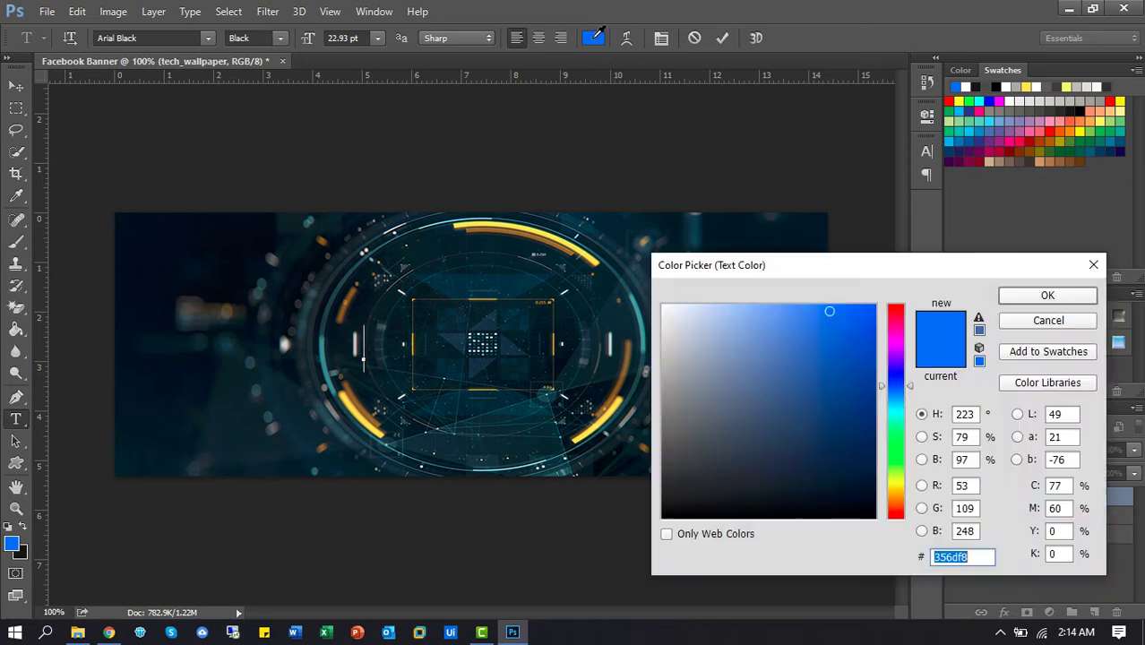
{"action": "left_click_drag", "start_coordinate": [685, 328], "coordinate": [664, 308]}
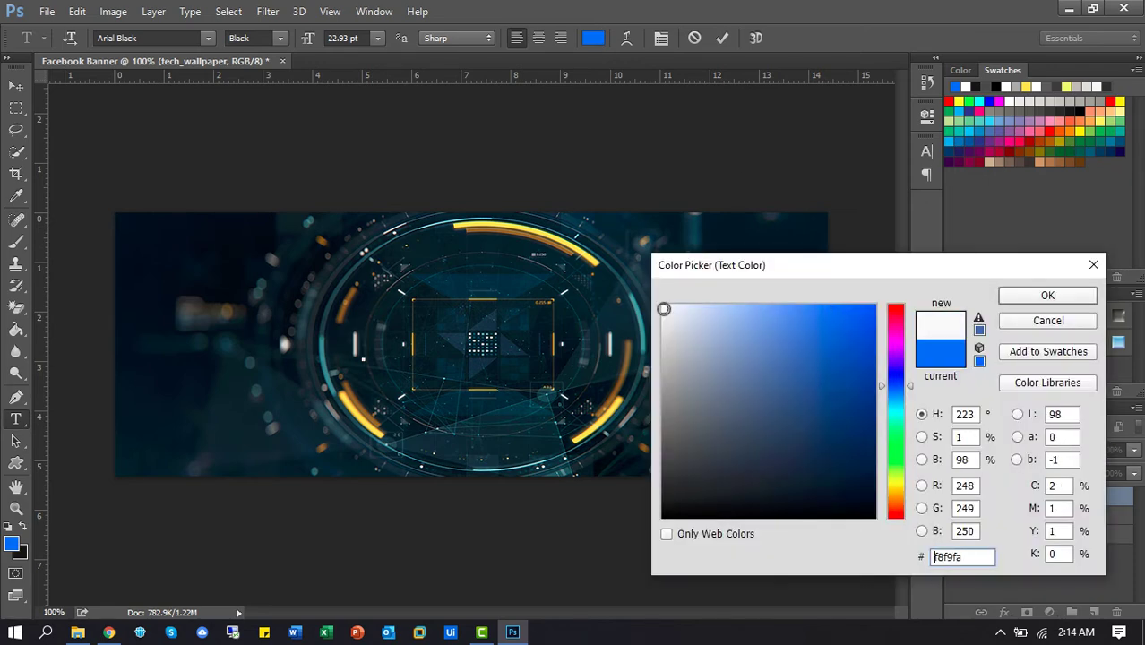
{"action": "left_click", "coordinate": [1039, 298]}
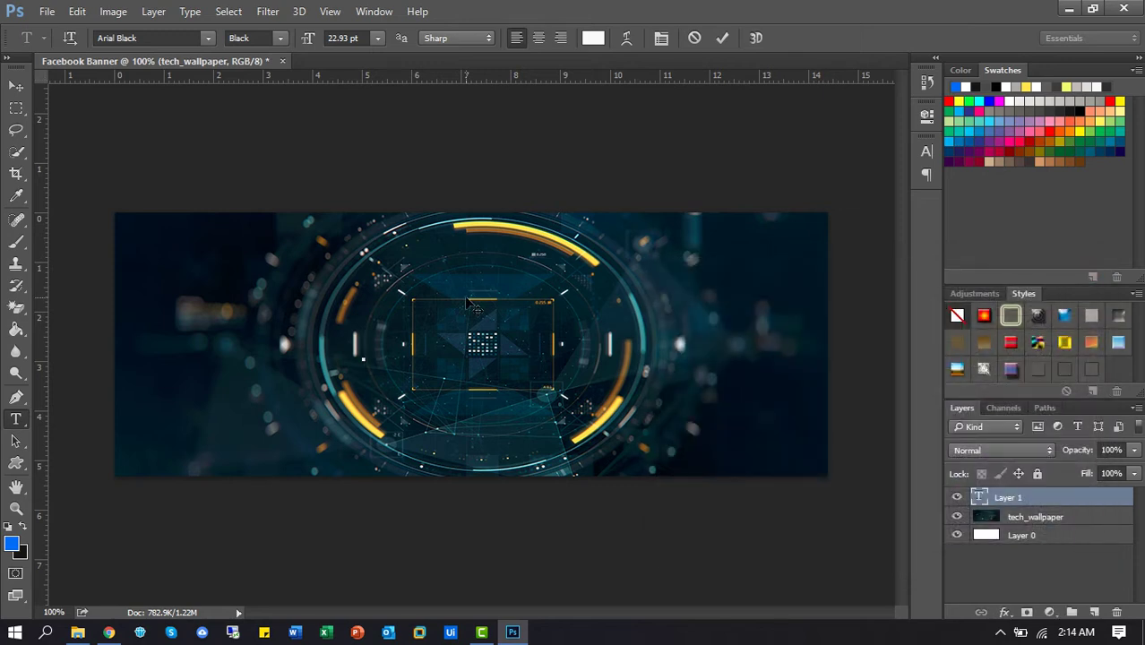
Enter the title "Tech New 24" in the Black font style at 22.93 pt and commit the text.
{"action": "left_click", "coordinate": [280, 38]}
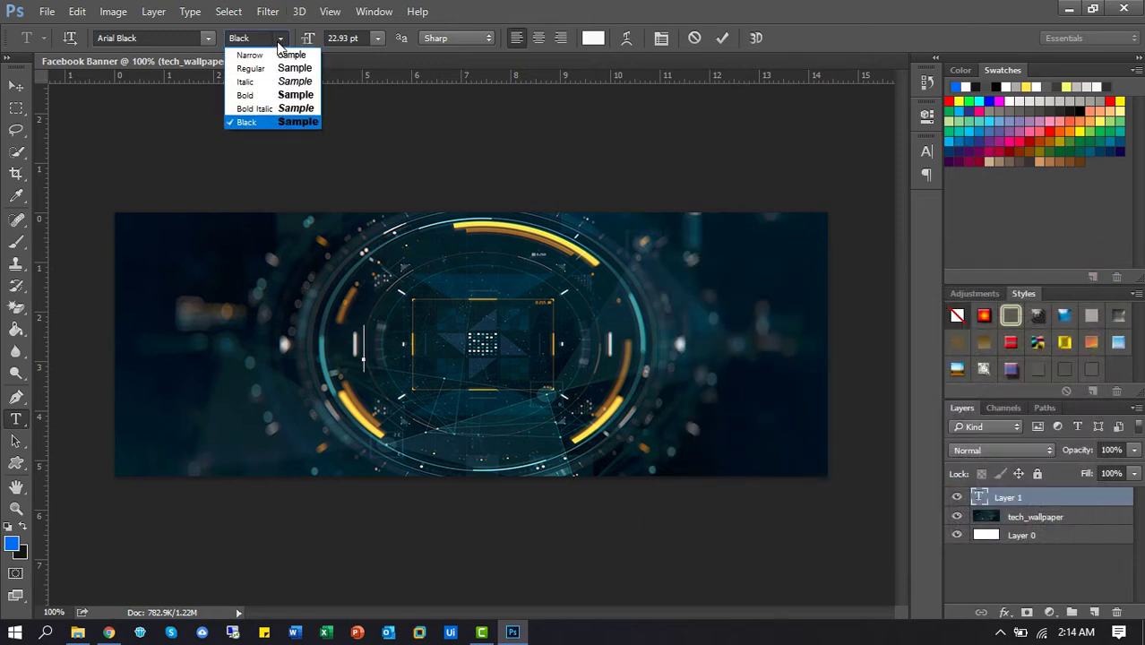
{"action": "left_click", "coordinate": [280, 43]}
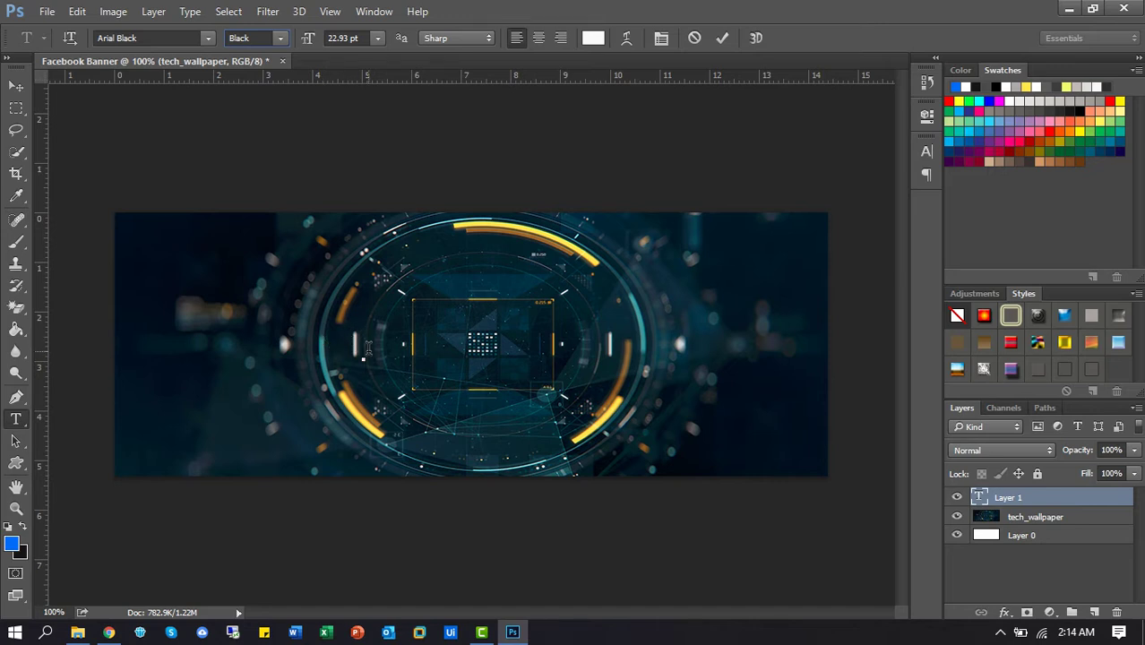
{"action": "type", "text": "Tech"}
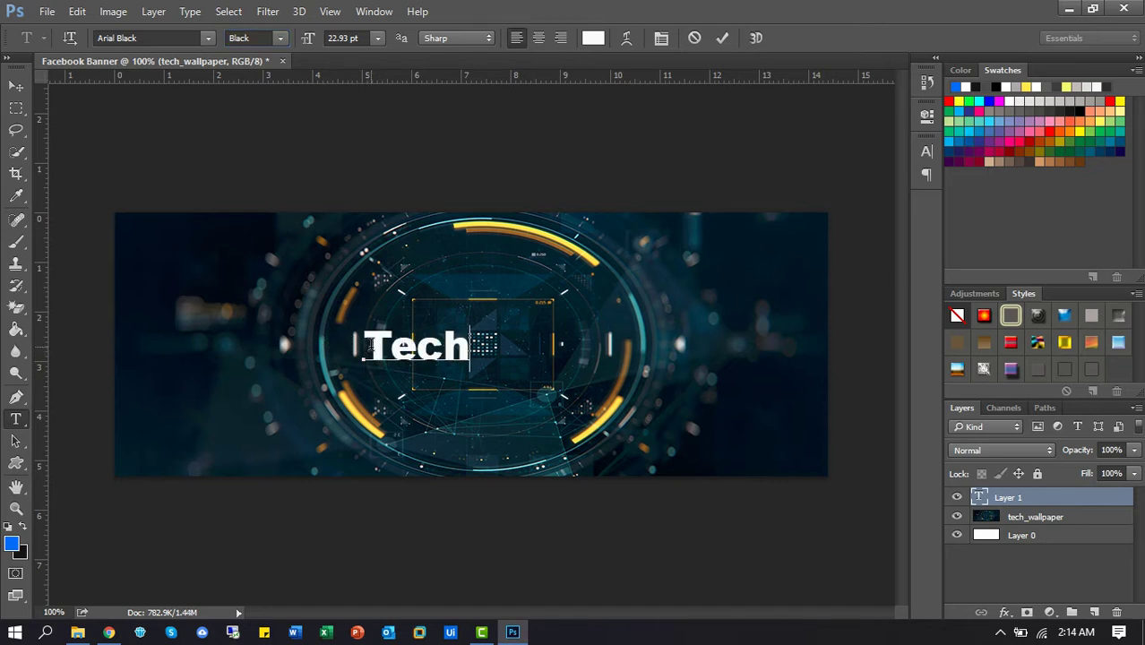
{"action": "type", "text": " New"}
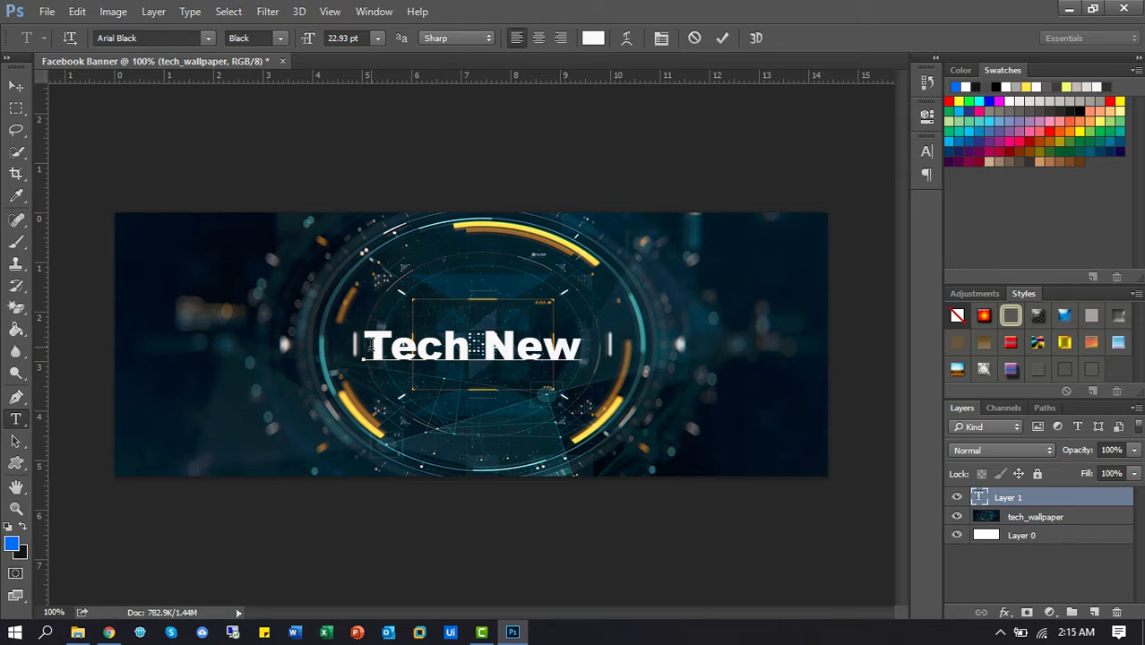
{"action": "type", "text": " 24"}
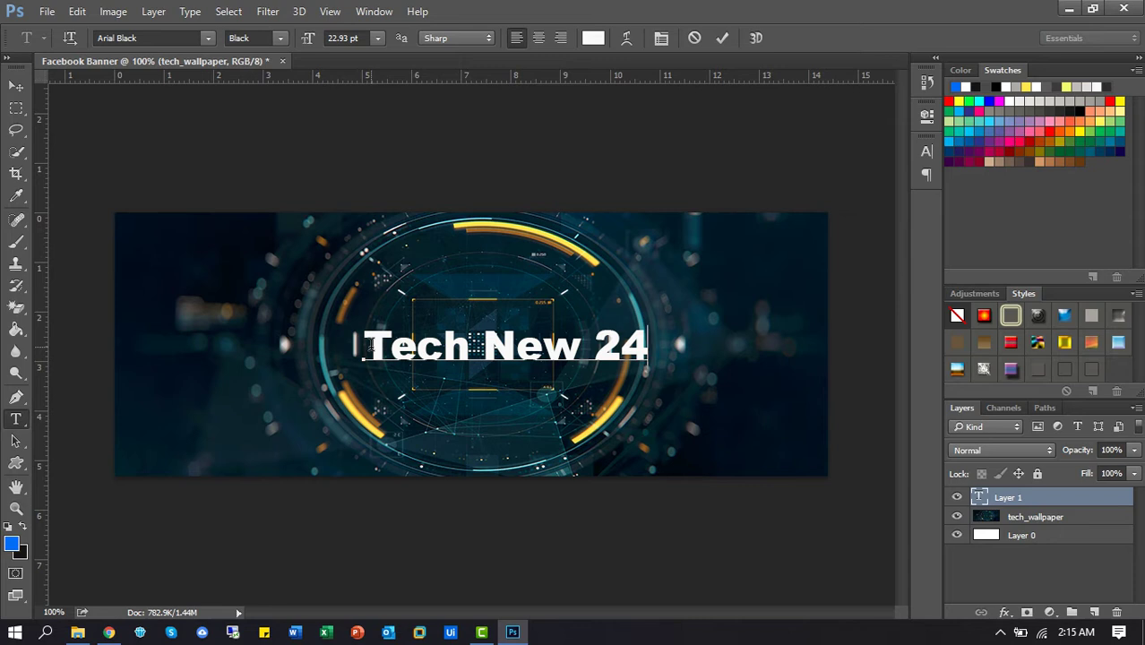
{"action": "left_click", "coordinate": [15, 87]}
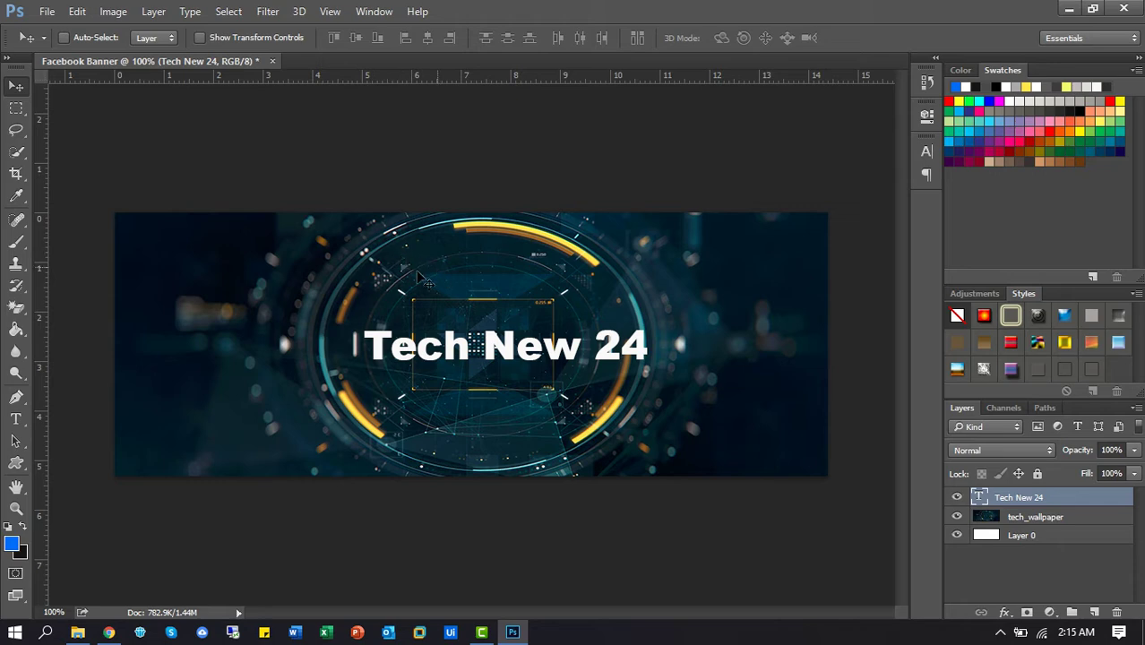
Enlarge the "Tech New 24" title proportionally to about 185% and apply the transformation.
{"action": "key", "text": "ctrl+t"}
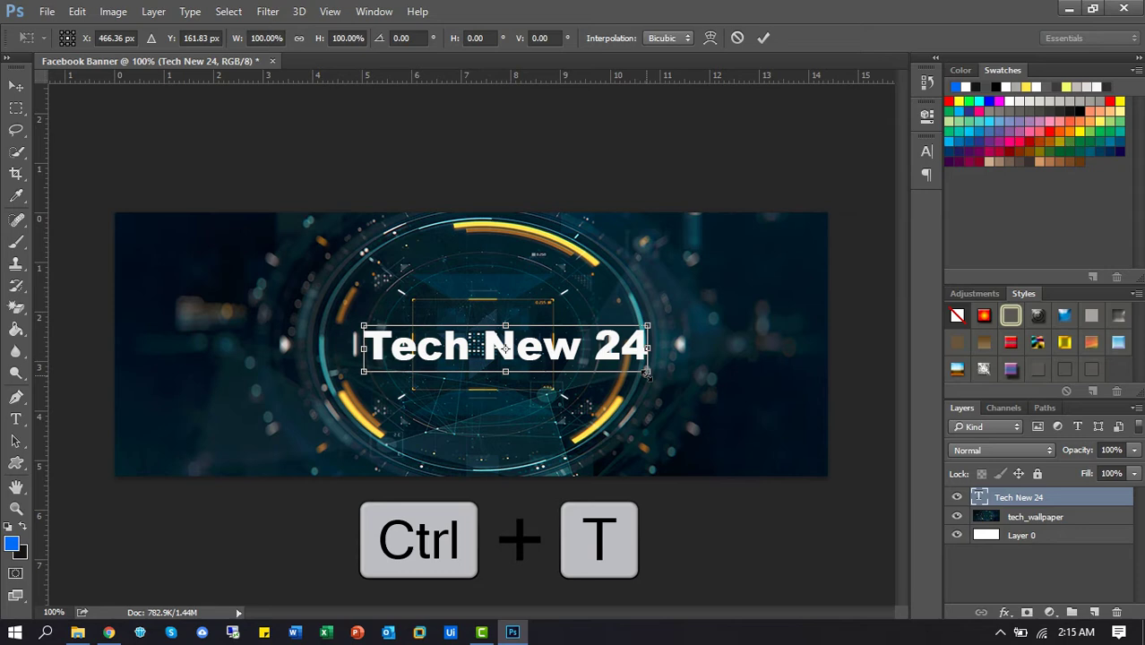
{"action": "key", "text": "alt+shift"}
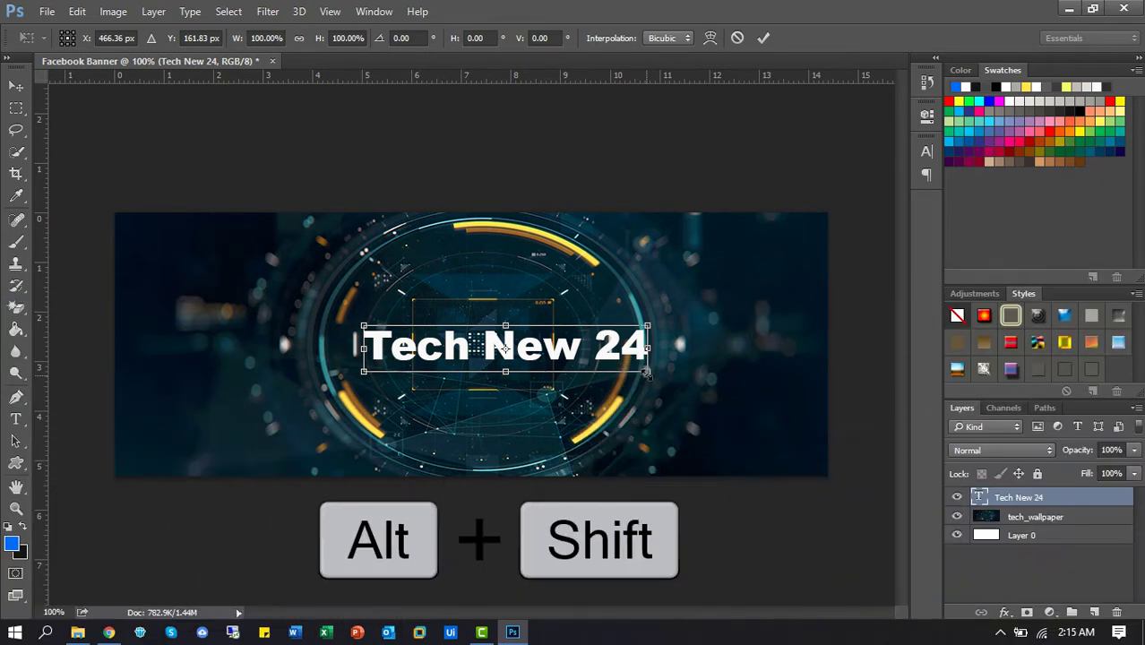
{"action": "left_click_drag", "start_coordinate": [647, 380], "coordinate": [769, 427]}
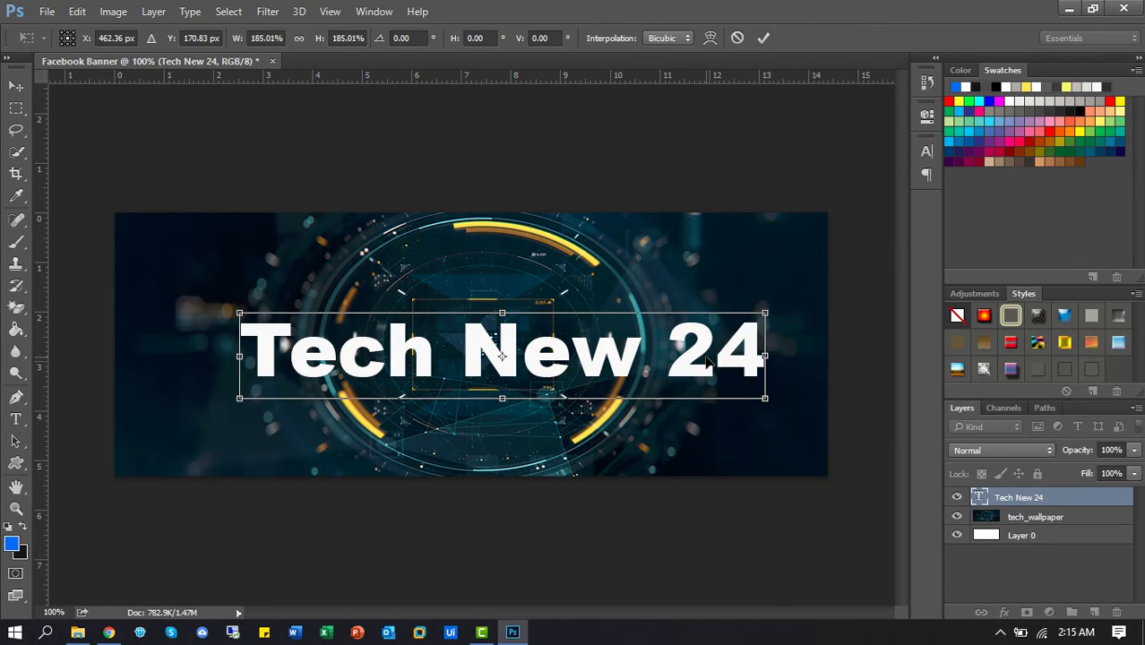
{"action": "key", "text": "Return"}
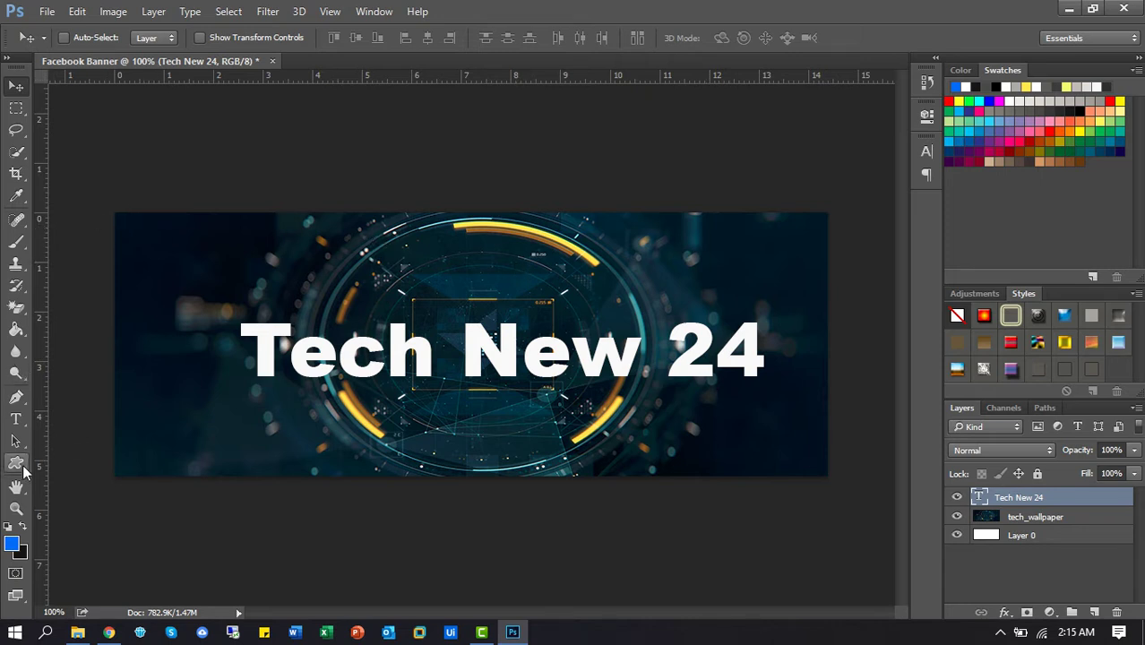
Draw a horizontal line about 519 px long with 1 px weight just below the title, ending under the "24".
{"action": "left_click", "coordinate": [22, 469]}
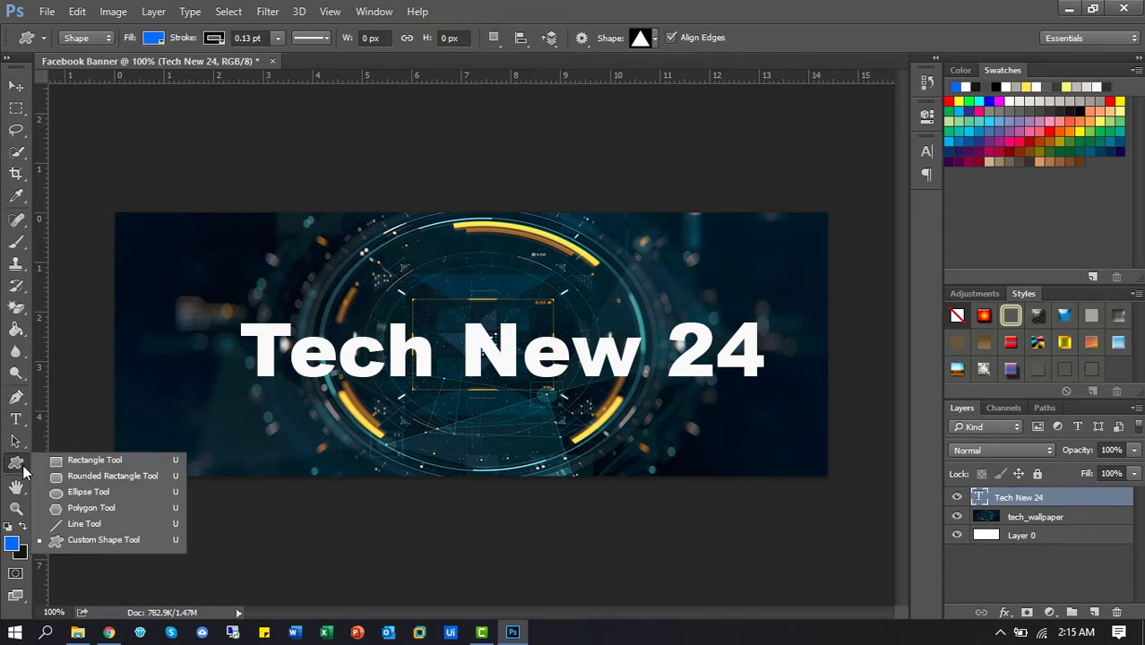
{"action": "left_click", "coordinate": [76, 525]}
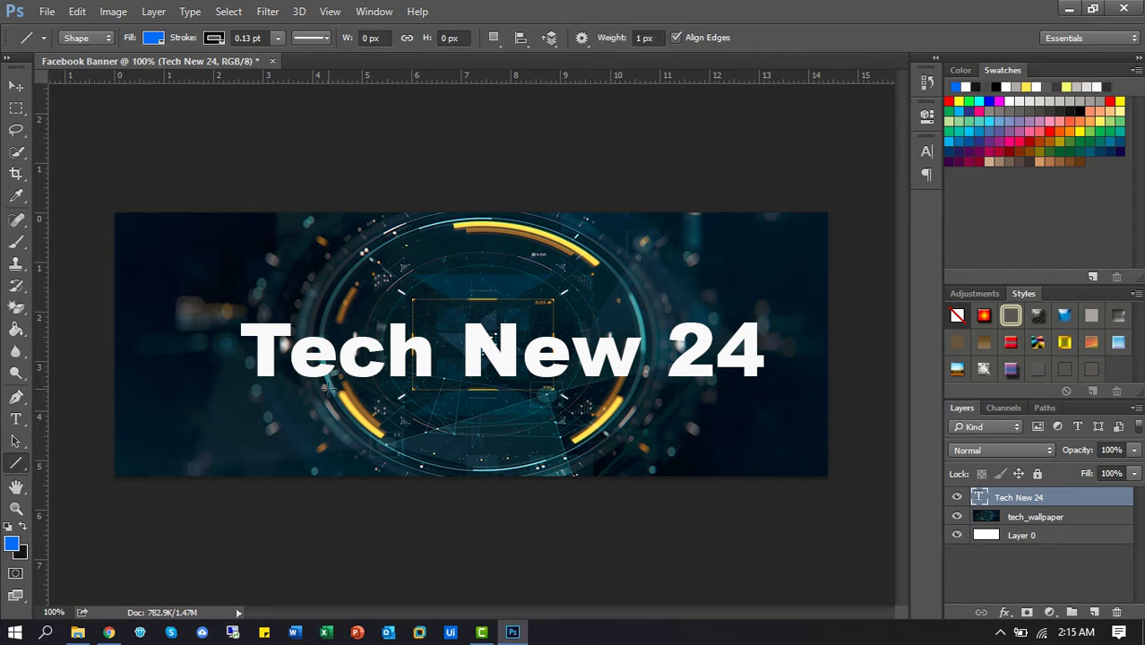
{"action": "left_click_drag", "start_coordinate": [328, 389], "coordinate": [763, 405]}
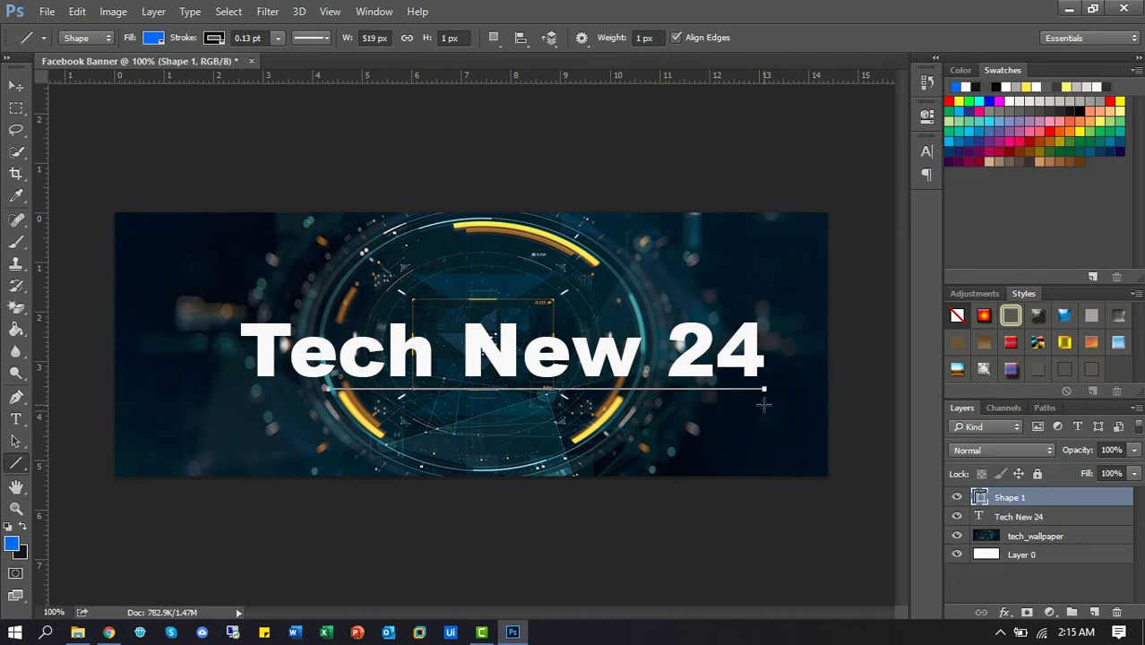
Rasterize the Shape 1 line layer and apply a white Color Overlay in Normal mode at 100% opacity.
{"action": "right_click", "coordinate": [1025, 502]}
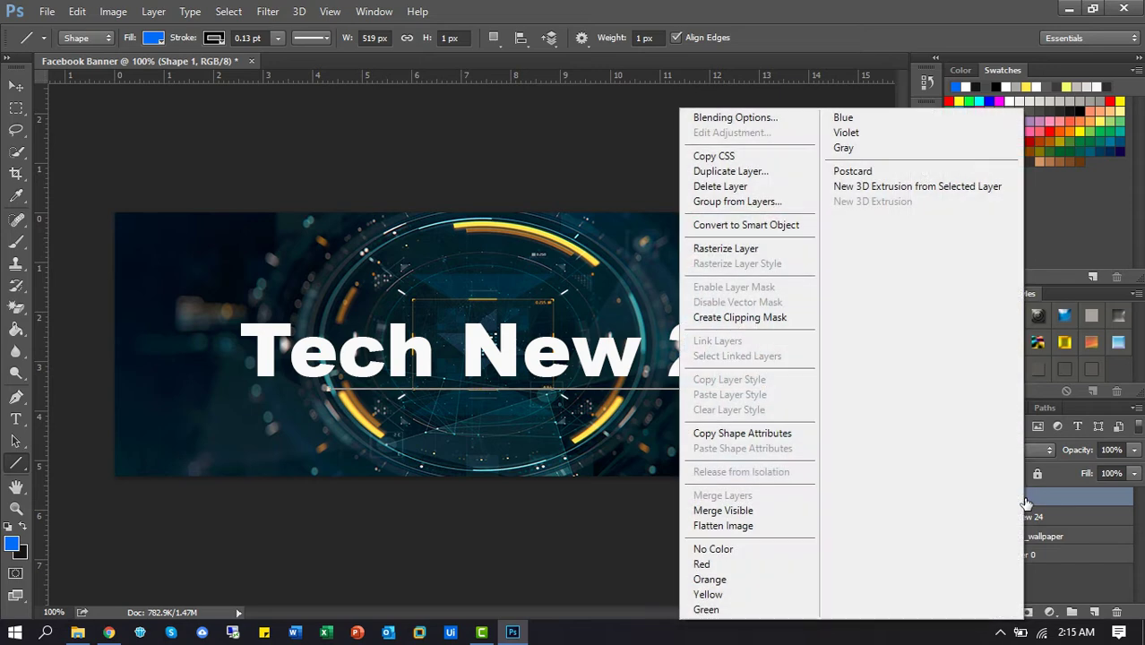
{"action": "left_click", "coordinate": [751, 250]}
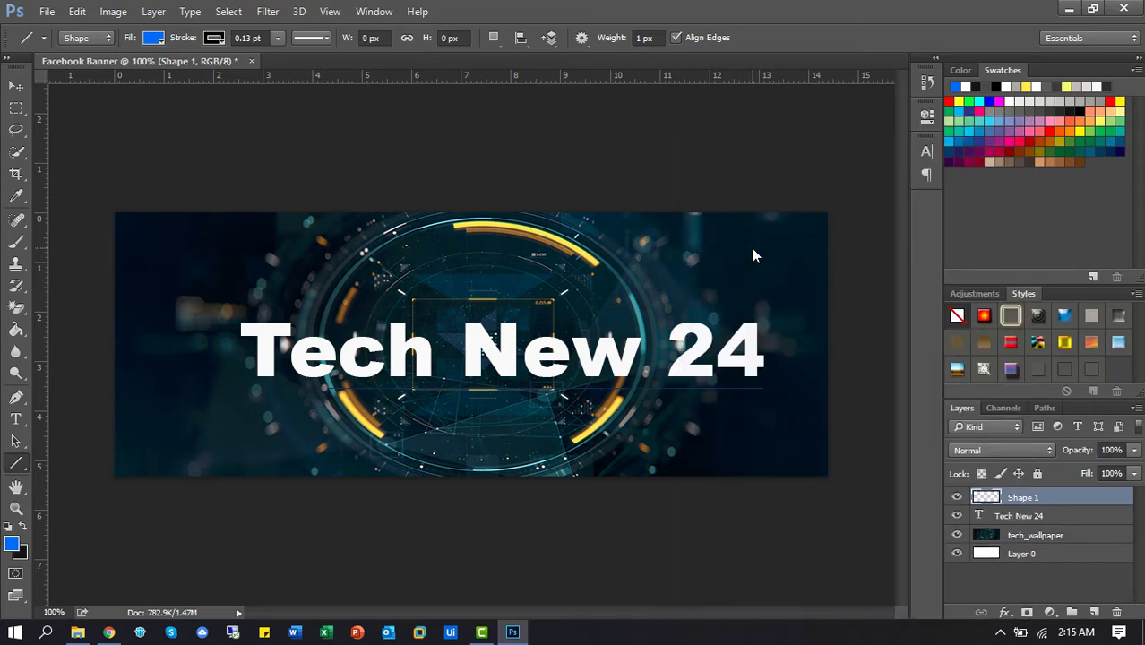
{"action": "right_click", "coordinate": [1064, 502]}
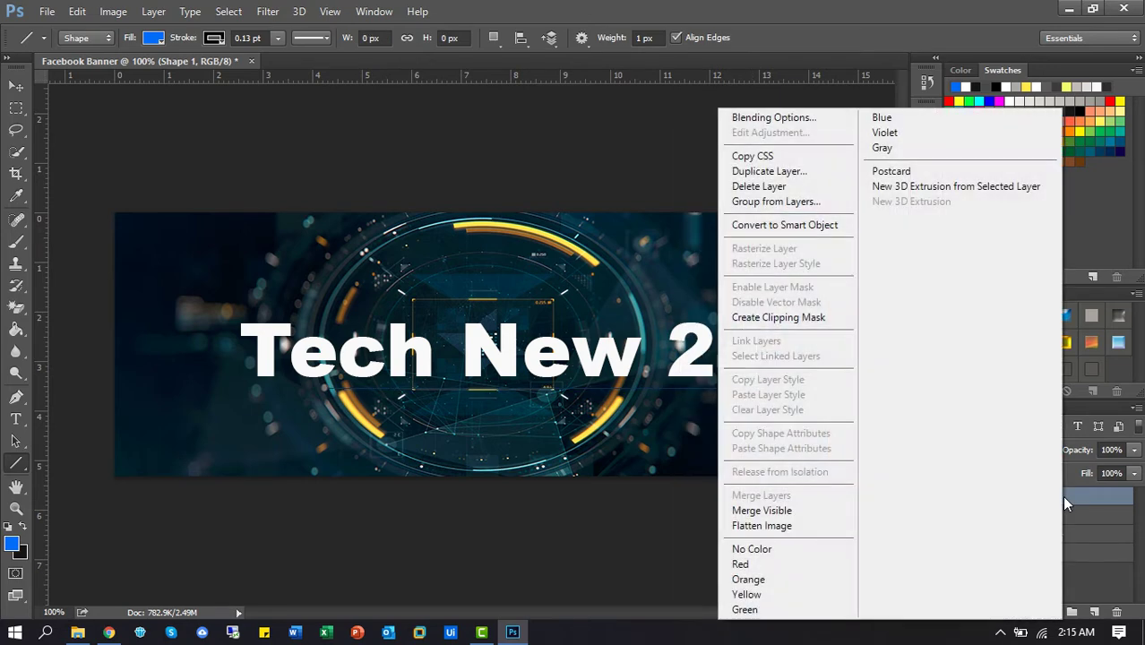
{"action": "left_click", "coordinate": [793, 124]}
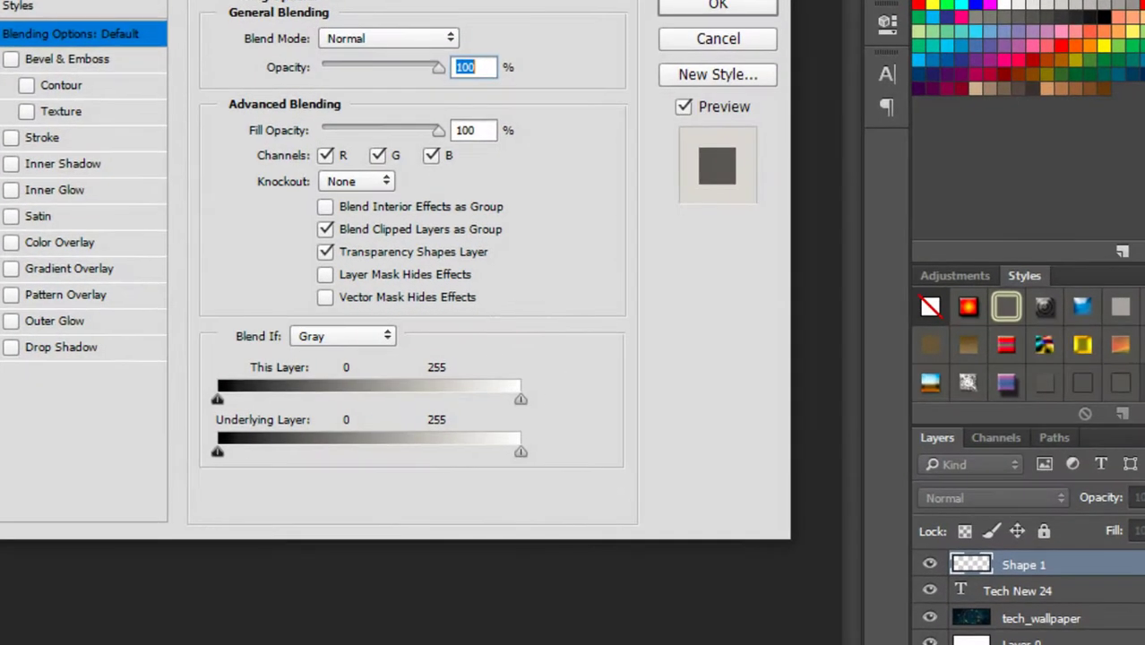
{"action": "left_click_drag", "start_coordinate": [582, 75], "coordinate": [883, 177]}
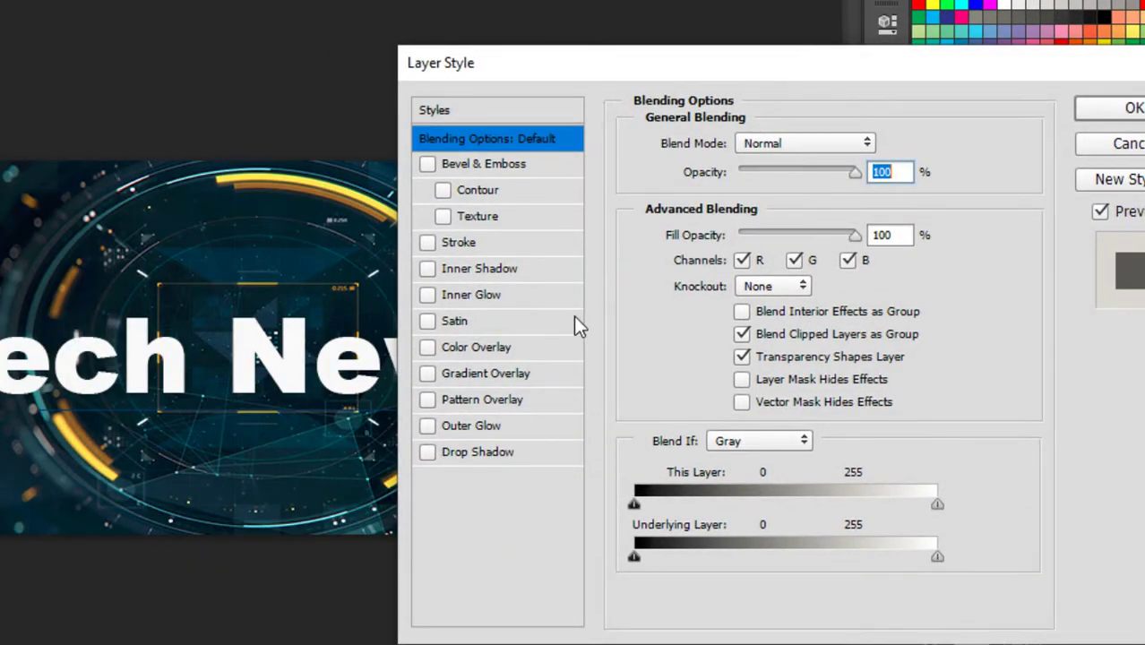
{"action": "left_click", "coordinate": [478, 347]}
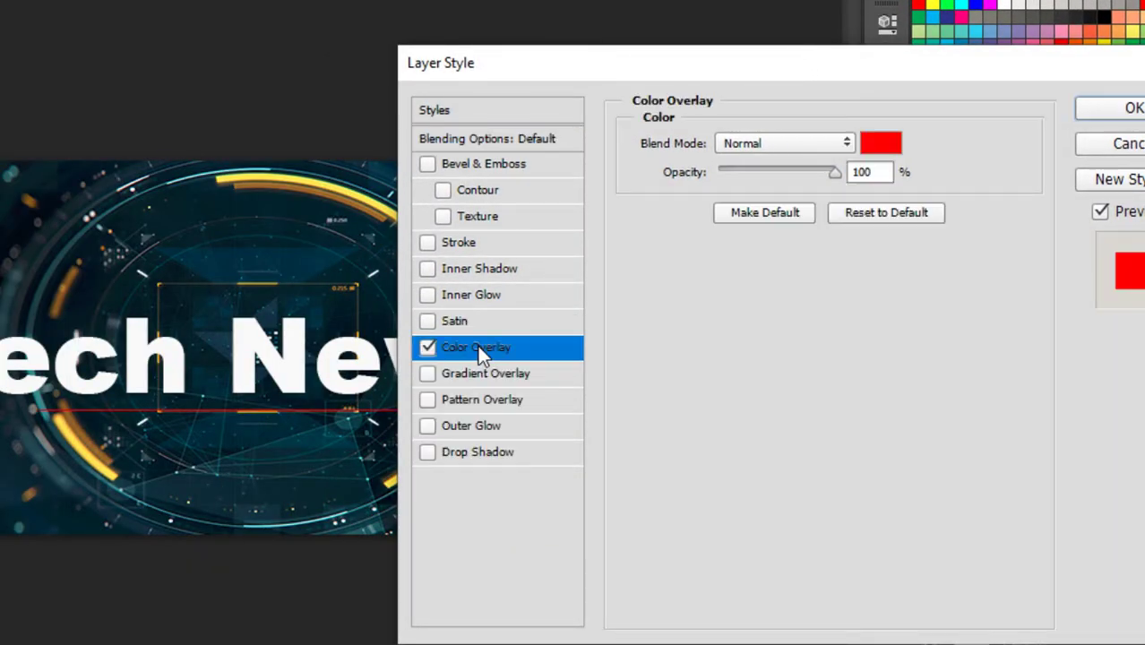
{"action": "left_click", "coordinate": [877, 154]}
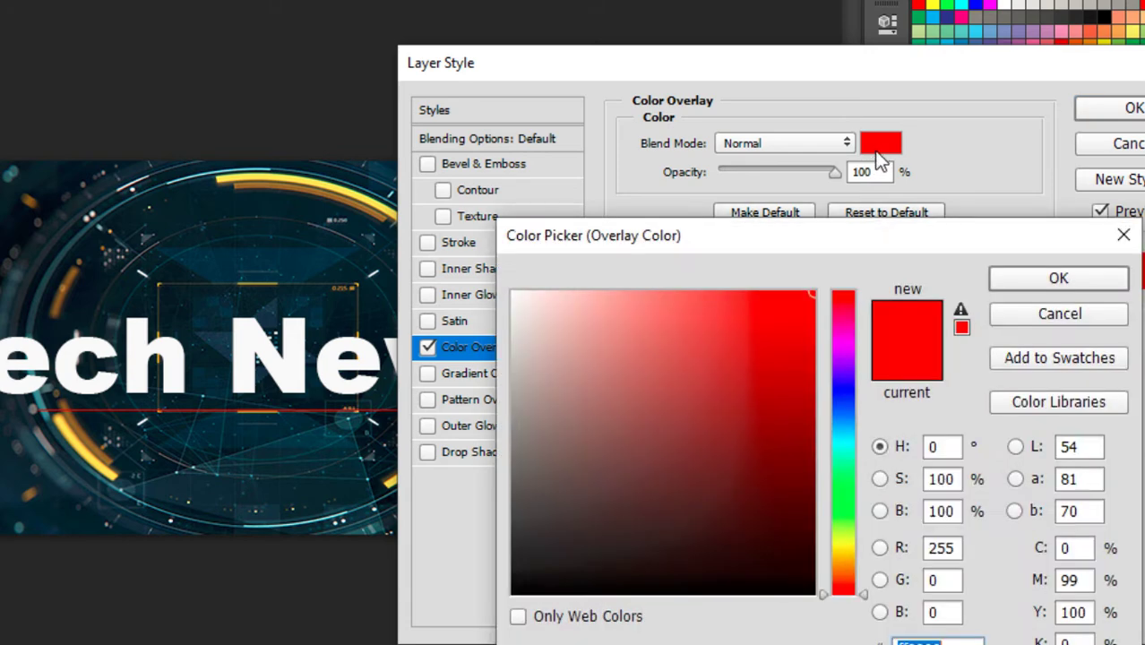
{"action": "left_click_drag", "start_coordinate": [634, 332], "coordinate": [420, 234]}
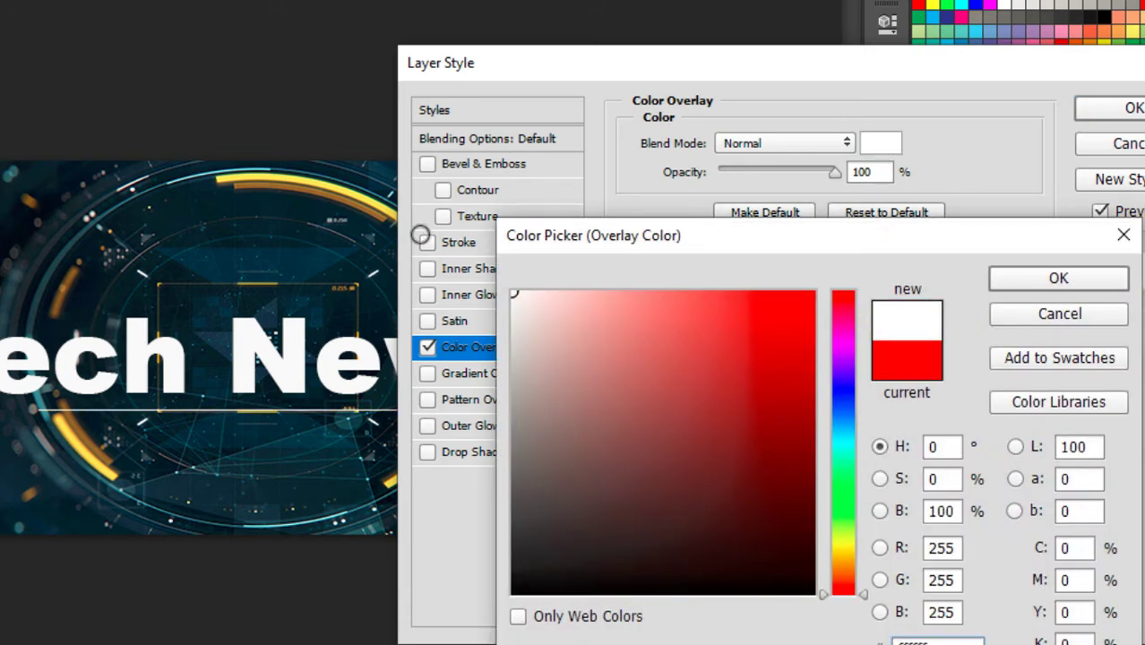
{"action": "left_click", "coordinate": [1039, 280]}
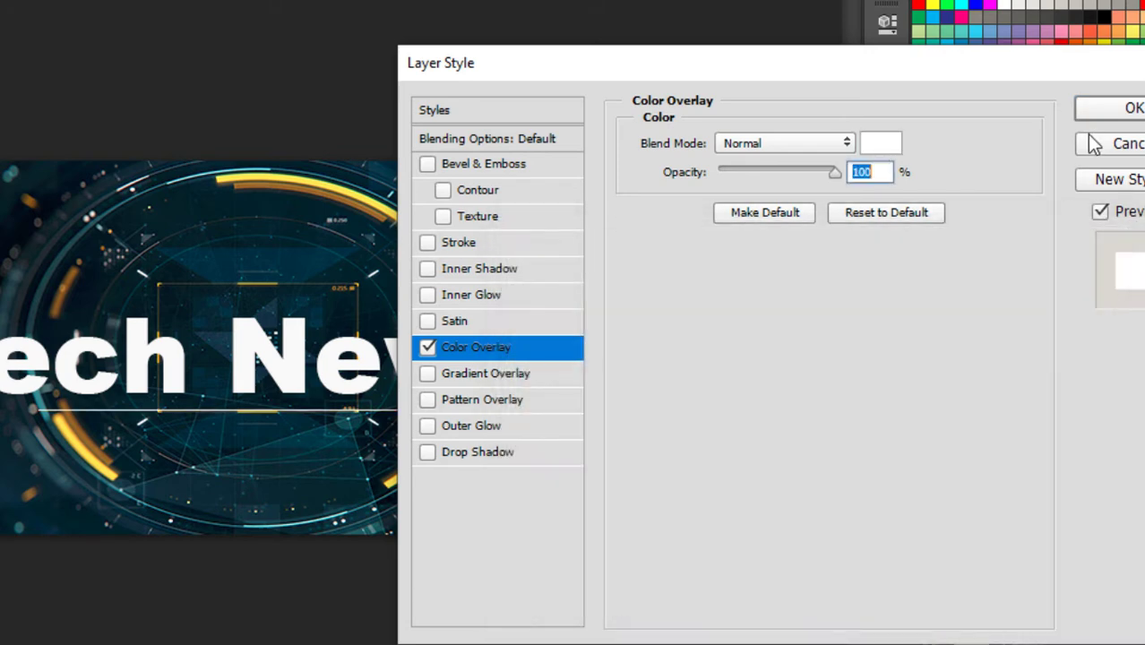
{"action": "left_click", "coordinate": [1115, 110]}
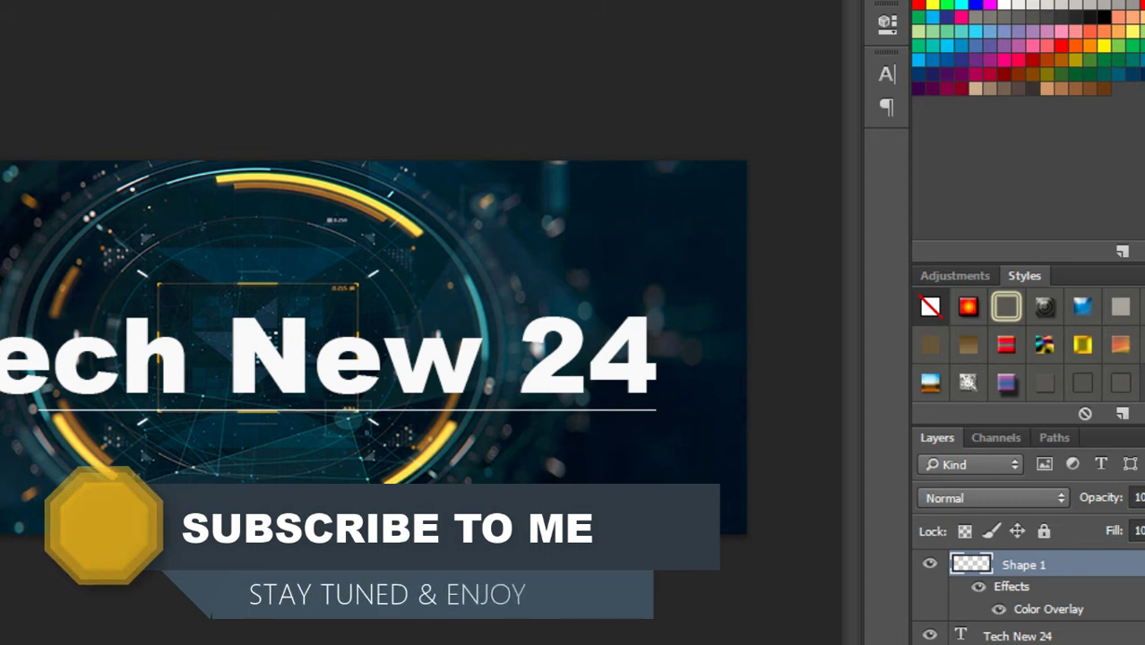
{"action": "left_click", "coordinate": [1144, 565]}
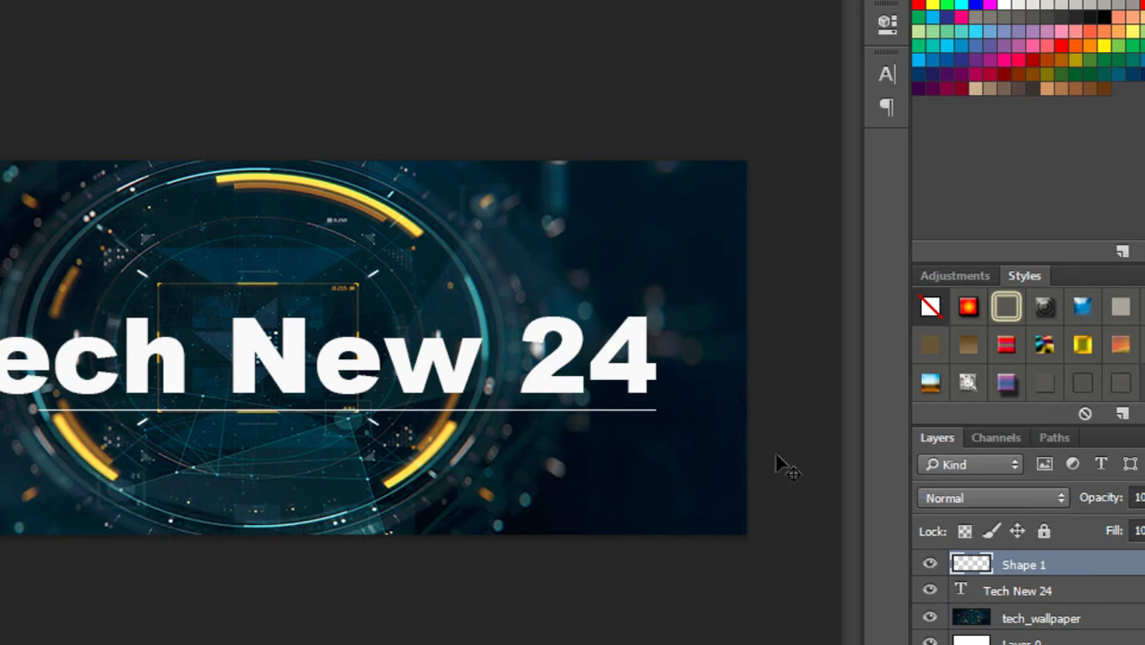
Move the white line up slightly so it sits closer beneath the "Tech New 24" title.
{"action": "mouse_move", "coordinate": [418, 411]}
{"action": "left_mouse_down"}
{"action": "mouse_move", "coordinate": [411, 489]}
{"action": "mouse_move", "coordinate": [417, 415]}
{"action": "left_mouse_up"}
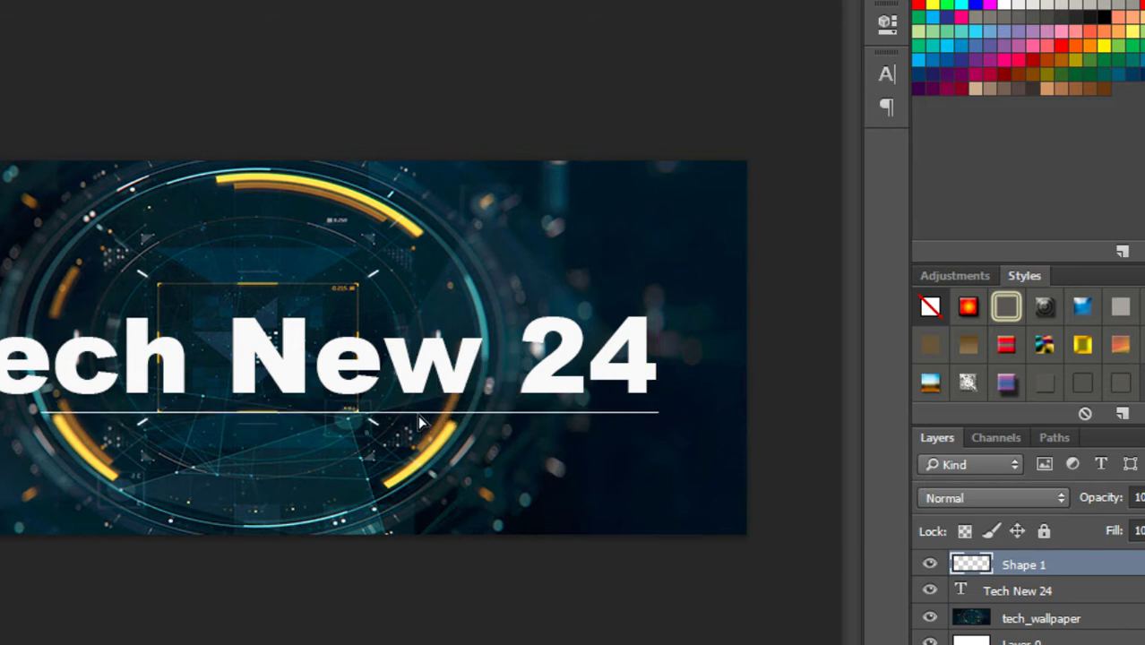
{"action": "key", "text": "Up"}
{"action": "key", "text": "Up"}
{"action": "key", "text": "Up"}
{"action": "key", "text": "Up"}
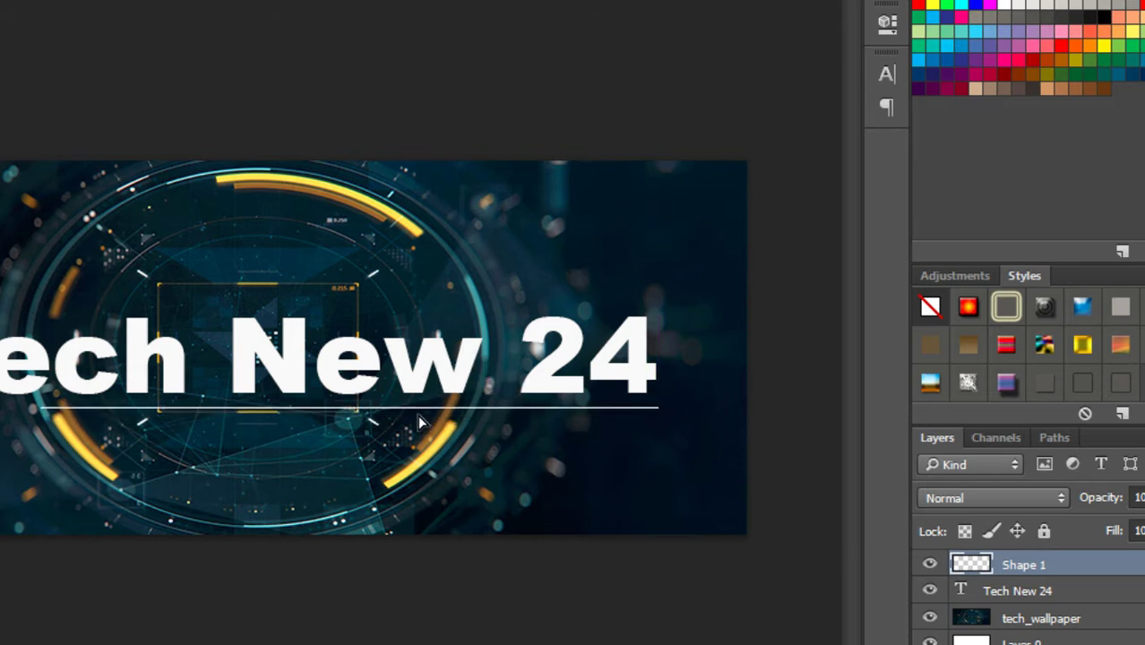
Shift the "Tech New 24" title up slightly to leave a small gap above the line.
{"action": "left_click", "coordinate": [1064, 600]}
{"action": "mouse_move", "coordinate": [447, 378]}
{"action": "left_mouse_down"}
{"action": "mouse_move", "coordinate": [403, 315]}
{"action": "mouse_move", "coordinate": [434, 364]}
{"action": "left_mouse_up"}
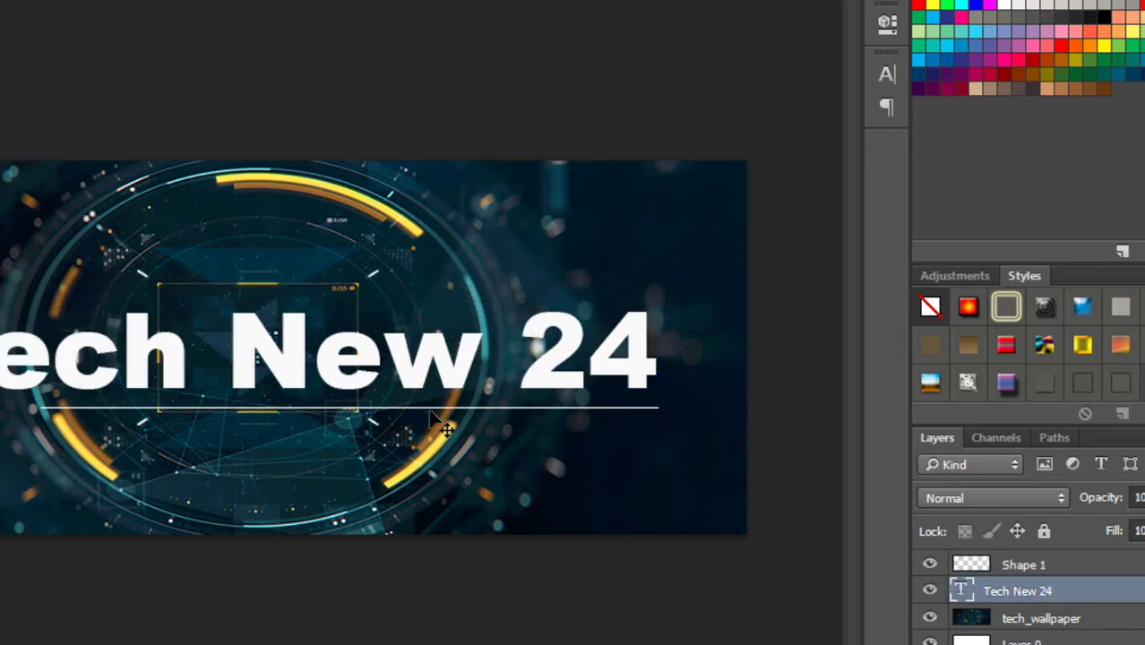
{"action": "left_click_drag", "start_coordinate": [405, 412], "coordinate": [410, 410]}
{"action": "left_click", "coordinate": [1046, 565]}
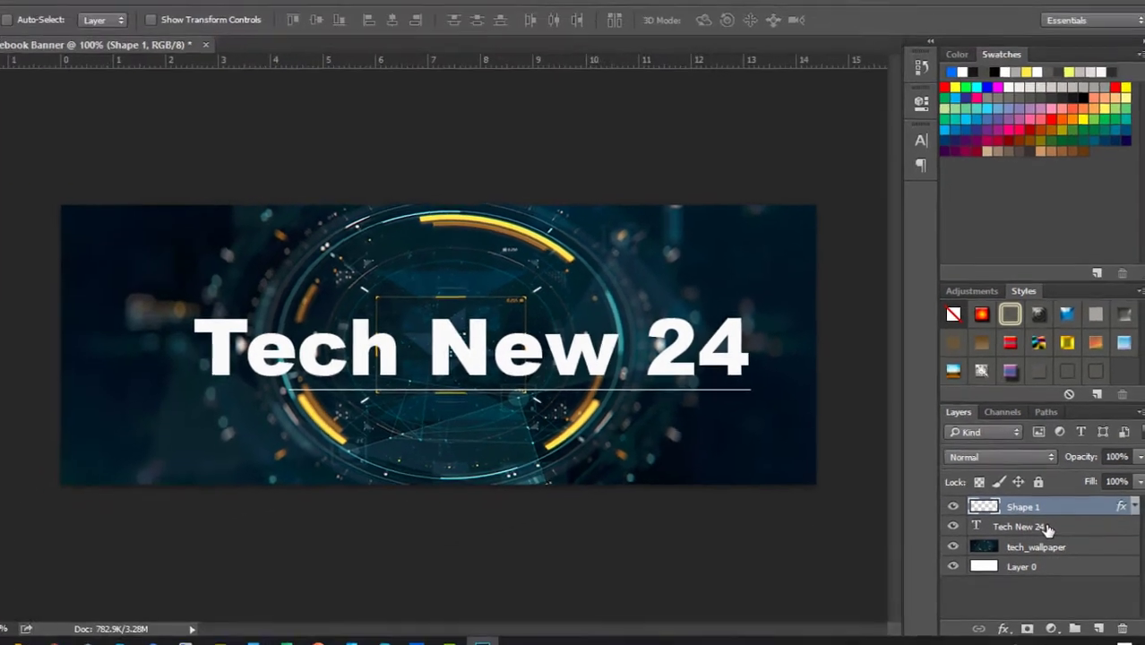
Add a black-to-white linear Gradient Overlay at 90° and 100% opacity to the "Tech New 24" title.
{"action": "left_click", "coordinate": [1059, 582]}
{"action": "right_click", "coordinate": [1047, 519]}
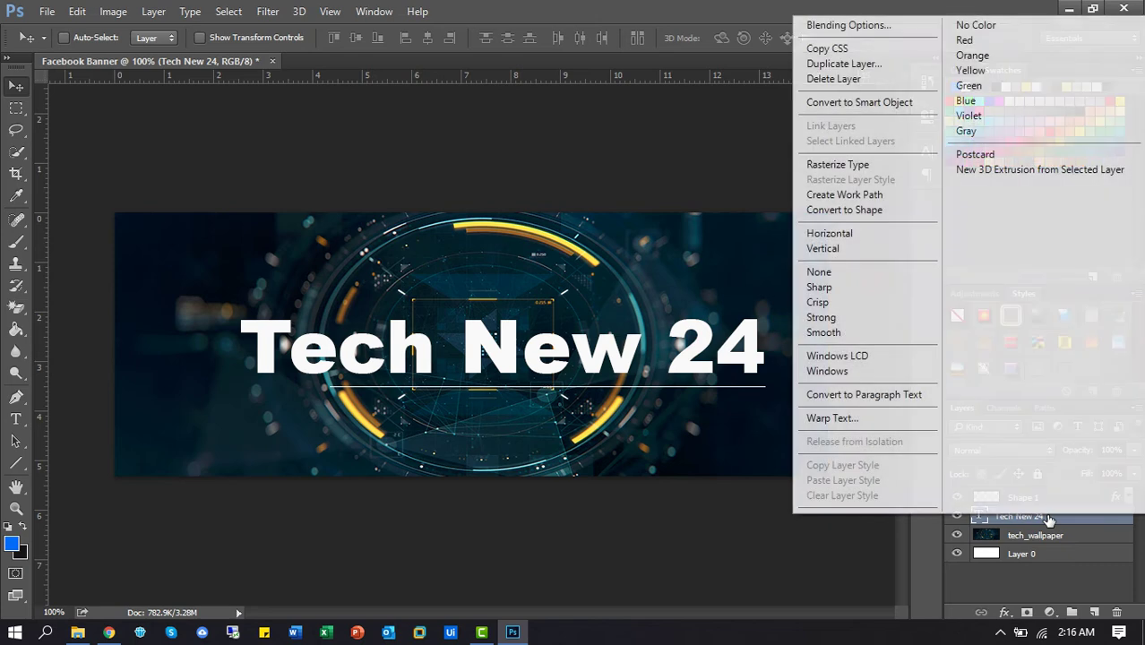
{"action": "left_click", "coordinate": [903, 32]}
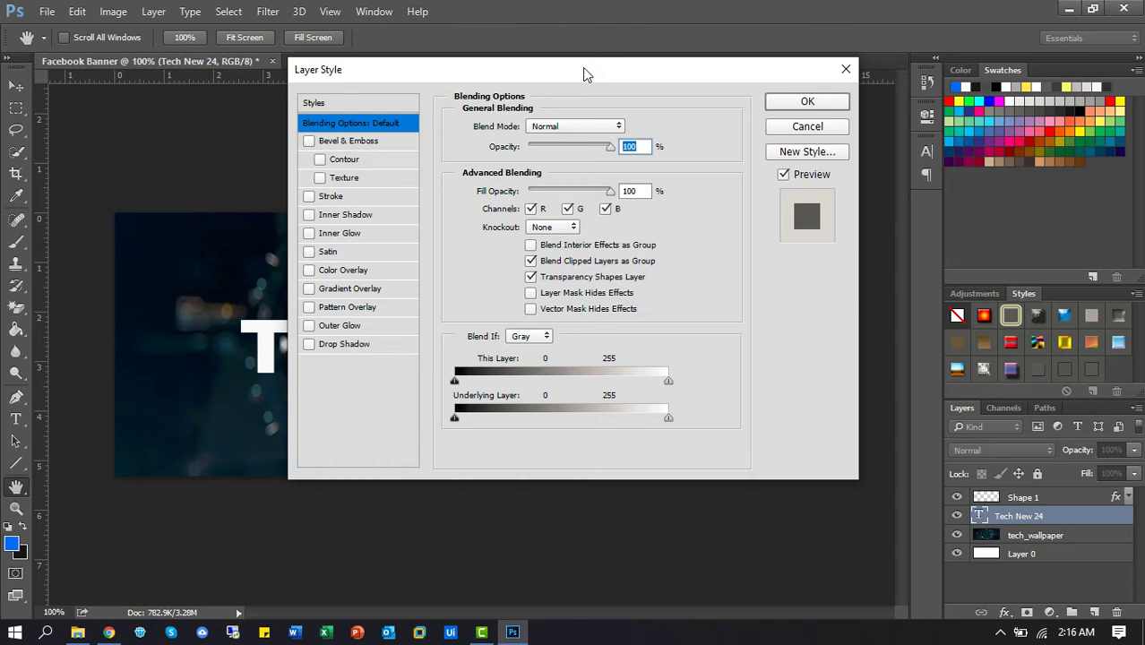
{"action": "left_click_drag", "start_coordinate": [582, 67], "coordinate": [917, 133]}
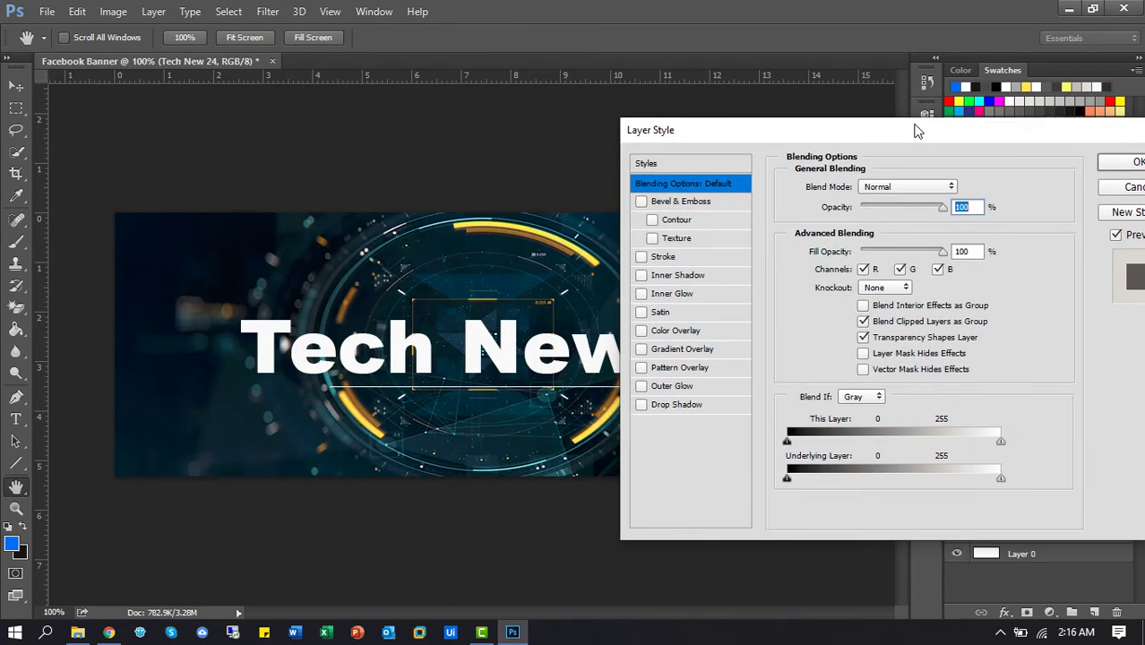
{"action": "left_click", "coordinate": [695, 350]}
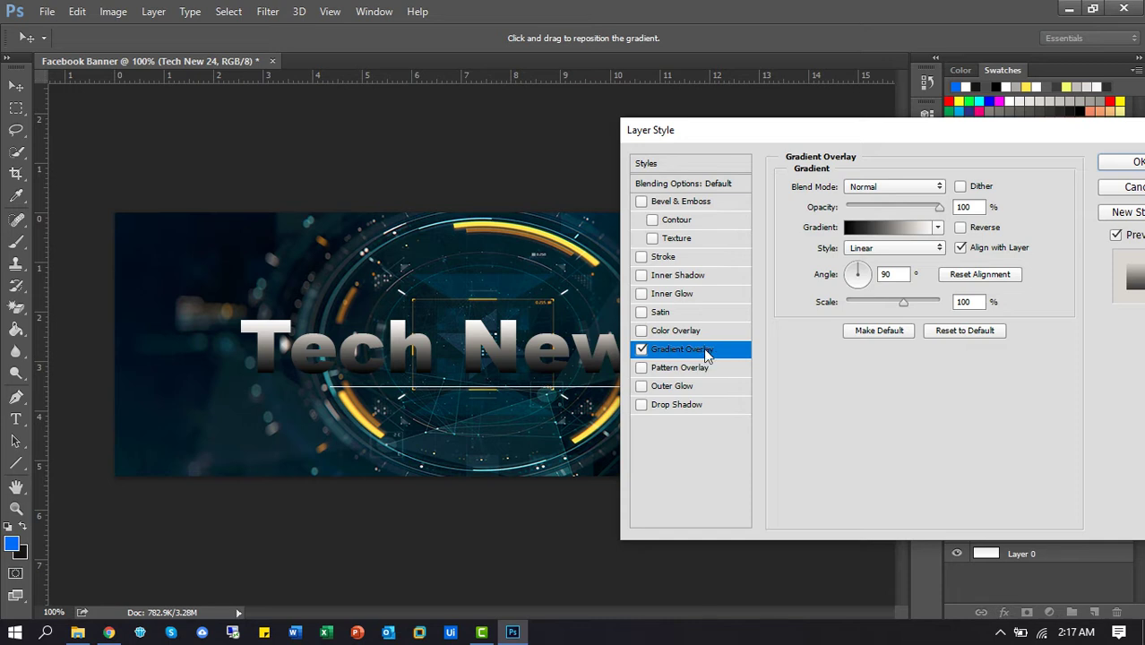
{"action": "left_click", "coordinate": [681, 331]}
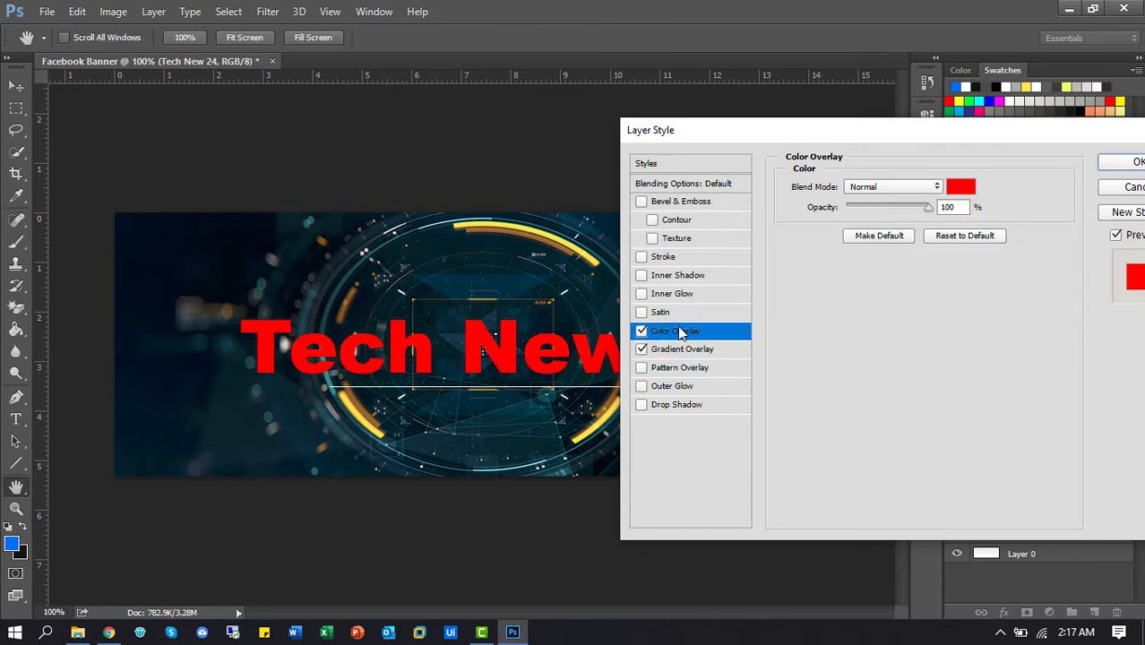
{"action": "left_click", "coordinate": [642, 330]}
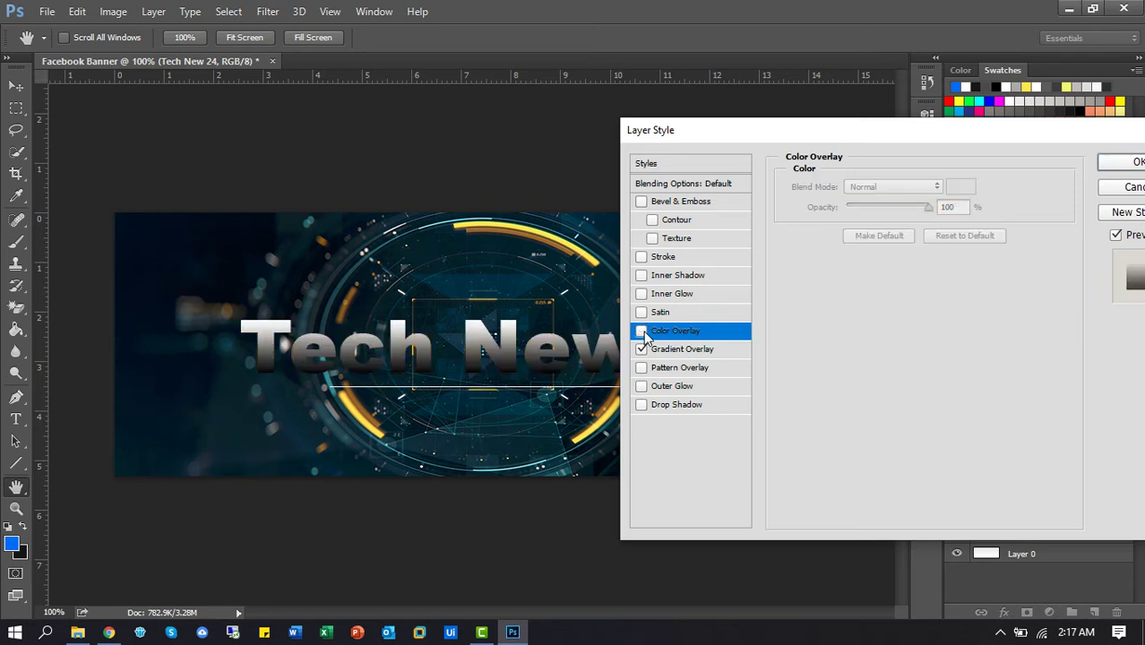
{"action": "left_click", "coordinate": [707, 351]}
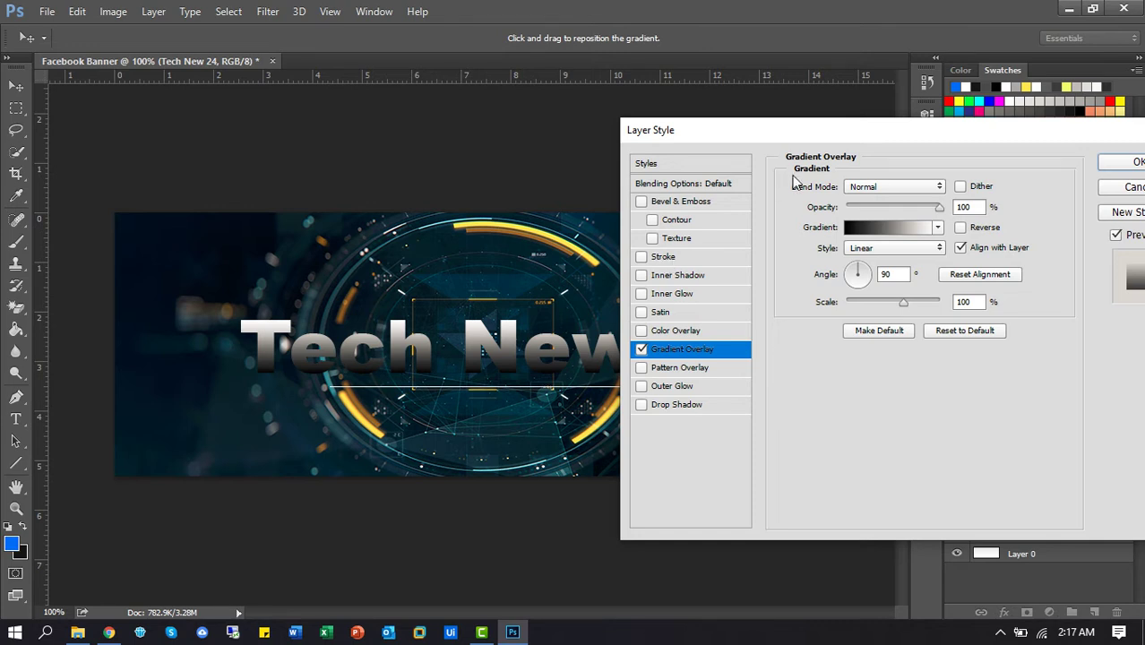
Add an outside Stroke to the "Tech New 24" title and set its color to golden orange #c59412.
{"action": "right_click", "coordinate": [920, 134]}
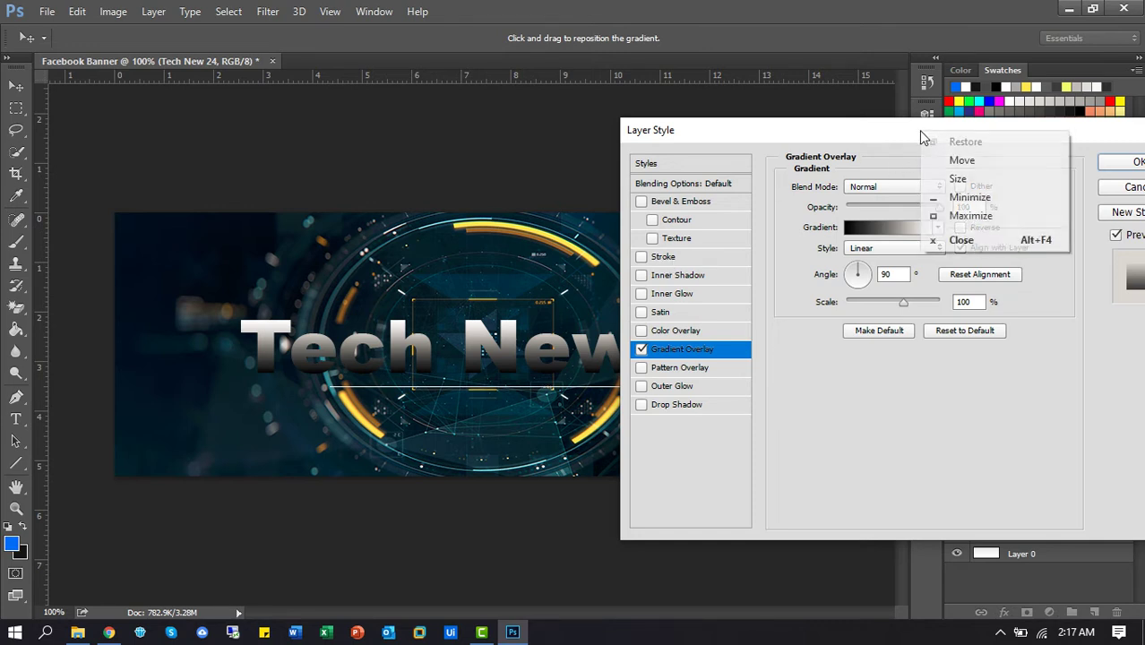
{"action": "left_click", "coordinate": [918, 134]}
{"action": "left_click_drag", "start_coordinate": [906, 134], "coordinate": [852, 142]}
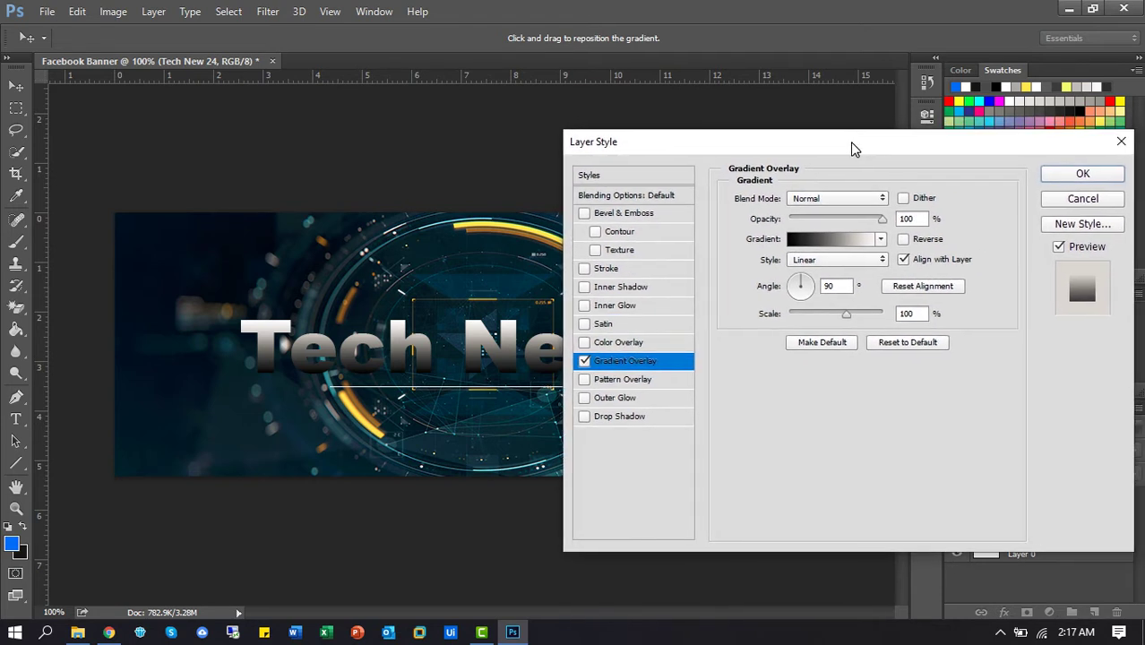
{"action": "left_click", "coordinate": [611, 267]}
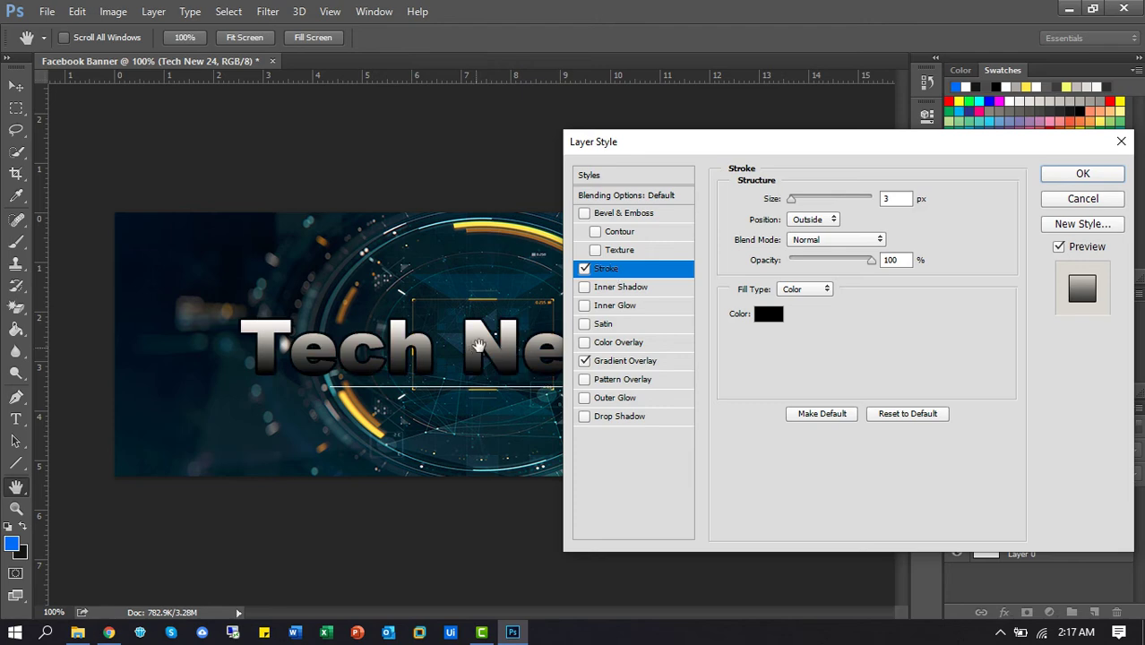
{"action": "left_click", "coordinate": [772, 316]}
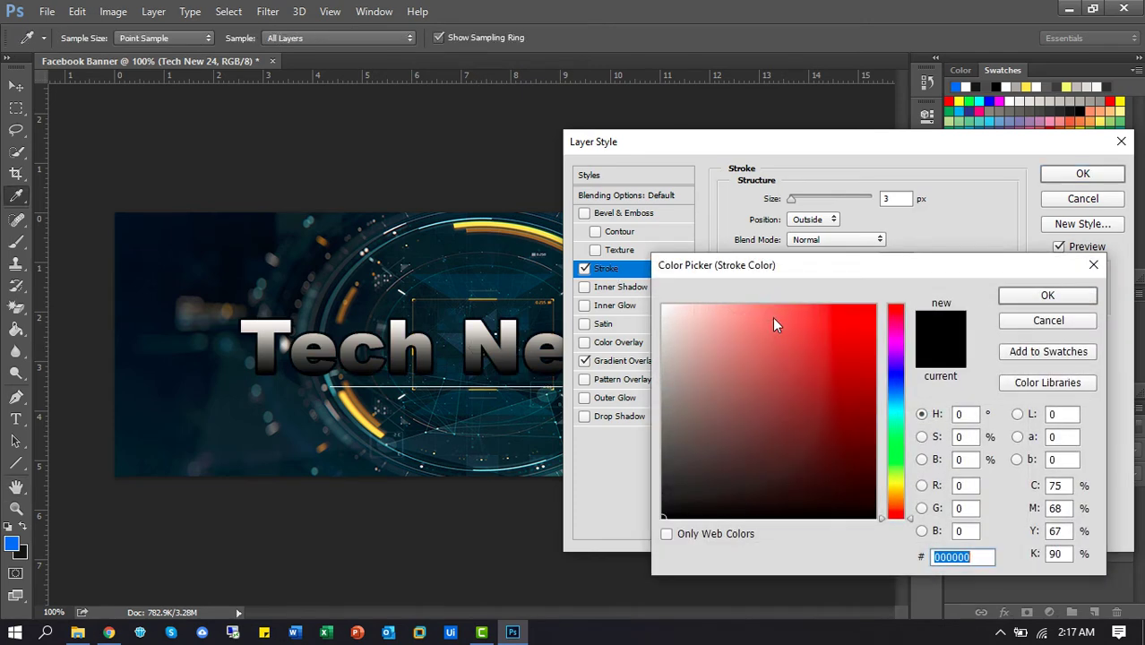
{"action": "left_click", "coordinate": [894, 499]}
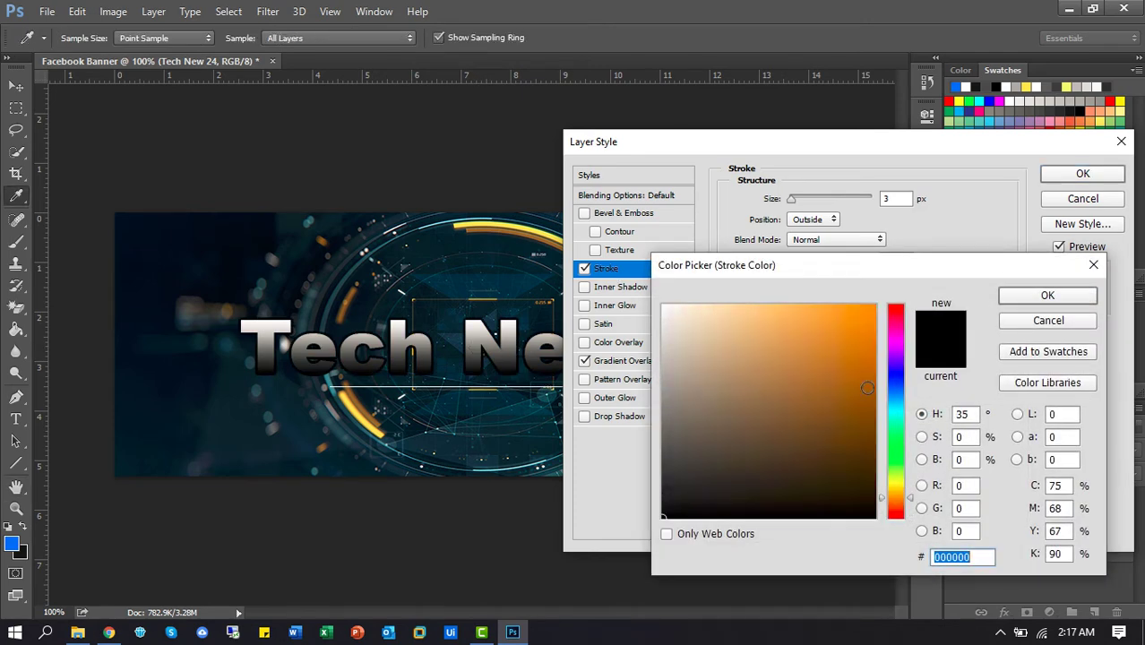
{"action": "left_click", "coordinate": [856, 352]}
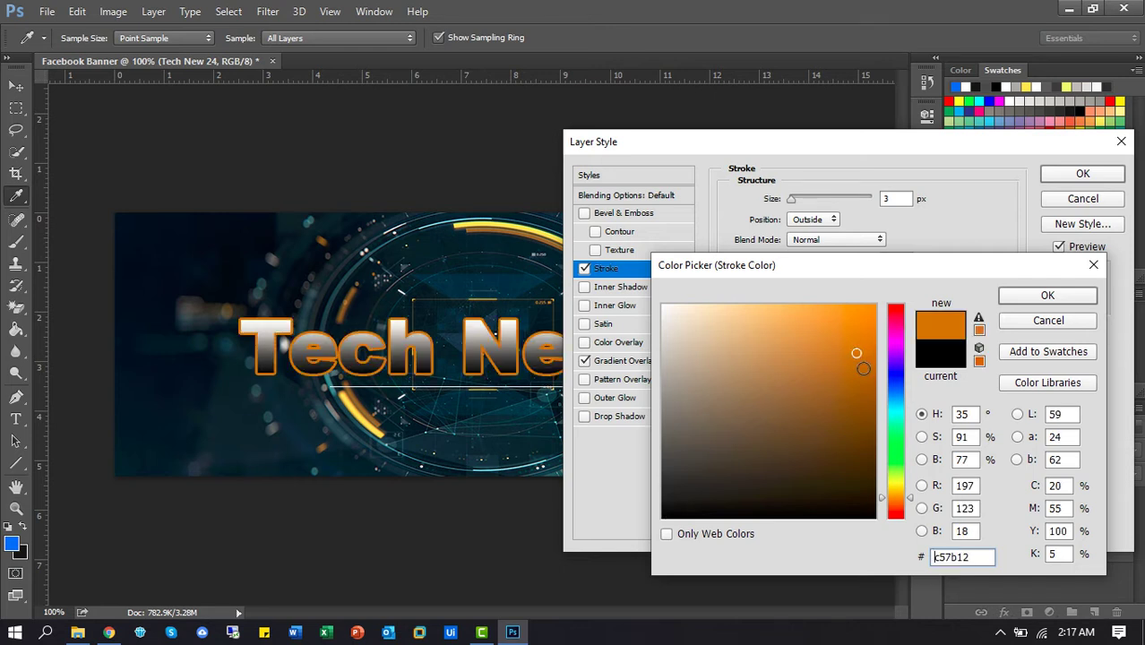
{"action": "left_click", "coordinate": [896, 505]}
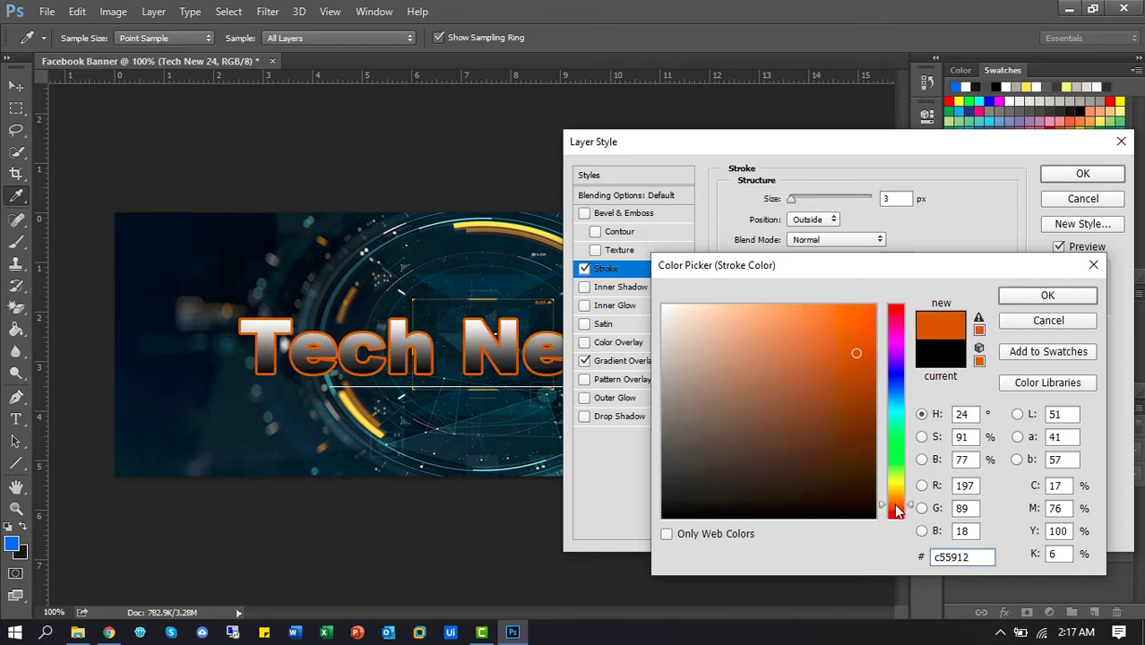
{"action": "left_click", "coordinate": [896, 497]}
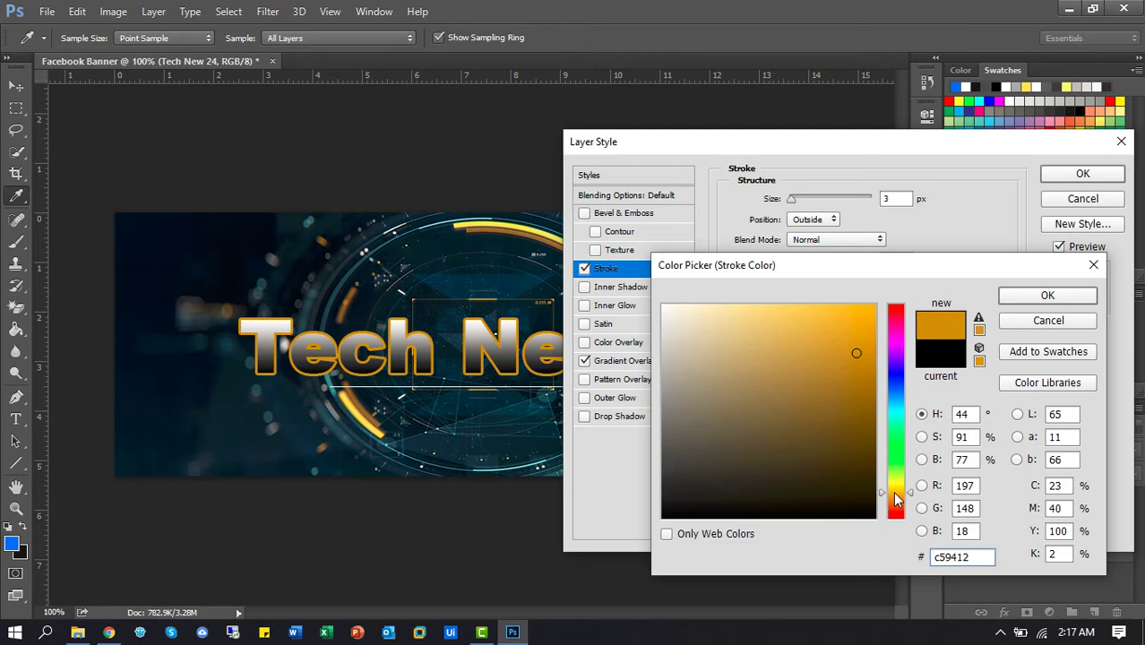
{"action": "left_click", "coordinate": [1042, 299]}
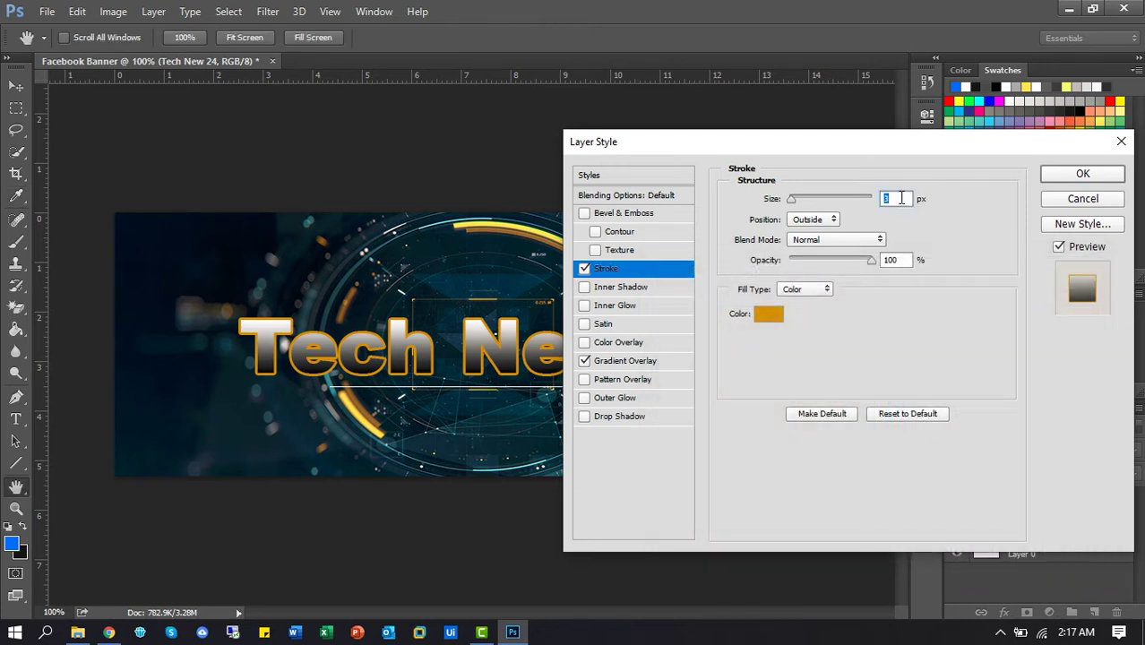
Set the title's stroke size to 2 px.
{"action": "right_click", "coordinate": [901, 198]}
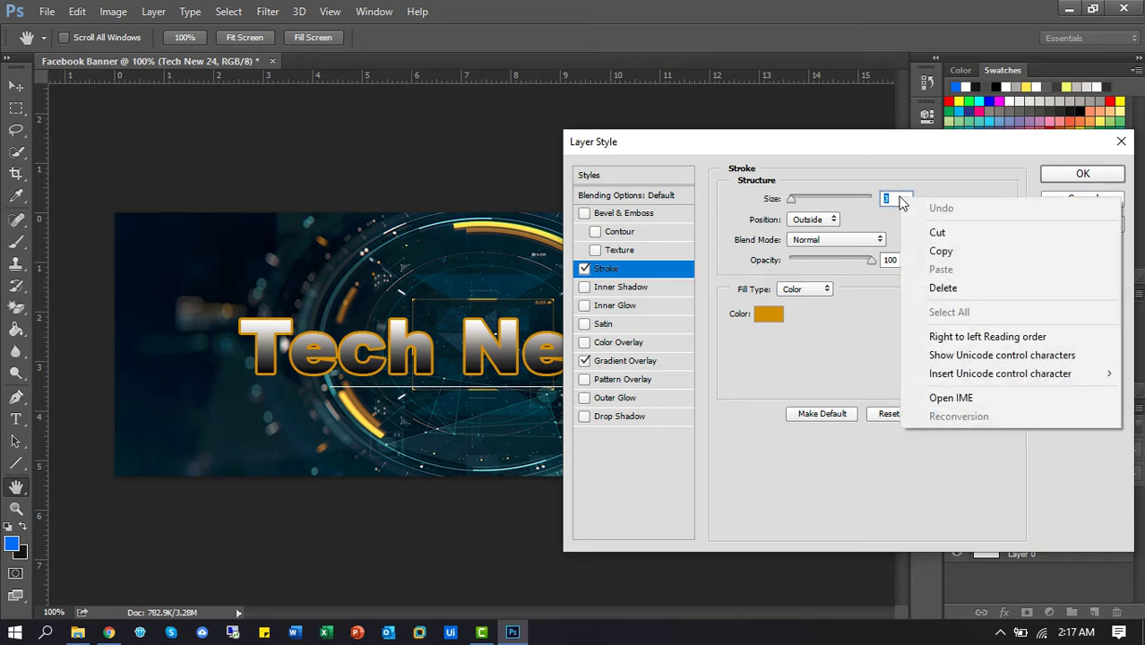
{"action": "right_click", "coordinate": [900, 197]}
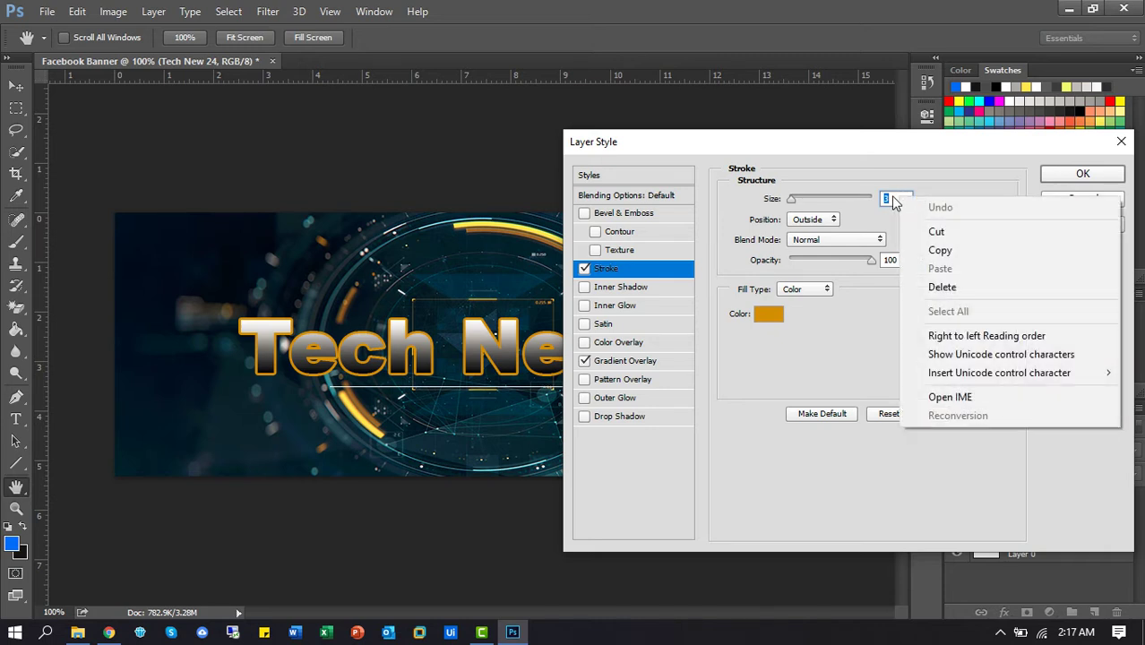
{"action": "left_click", "coordinate": [893, 197]}
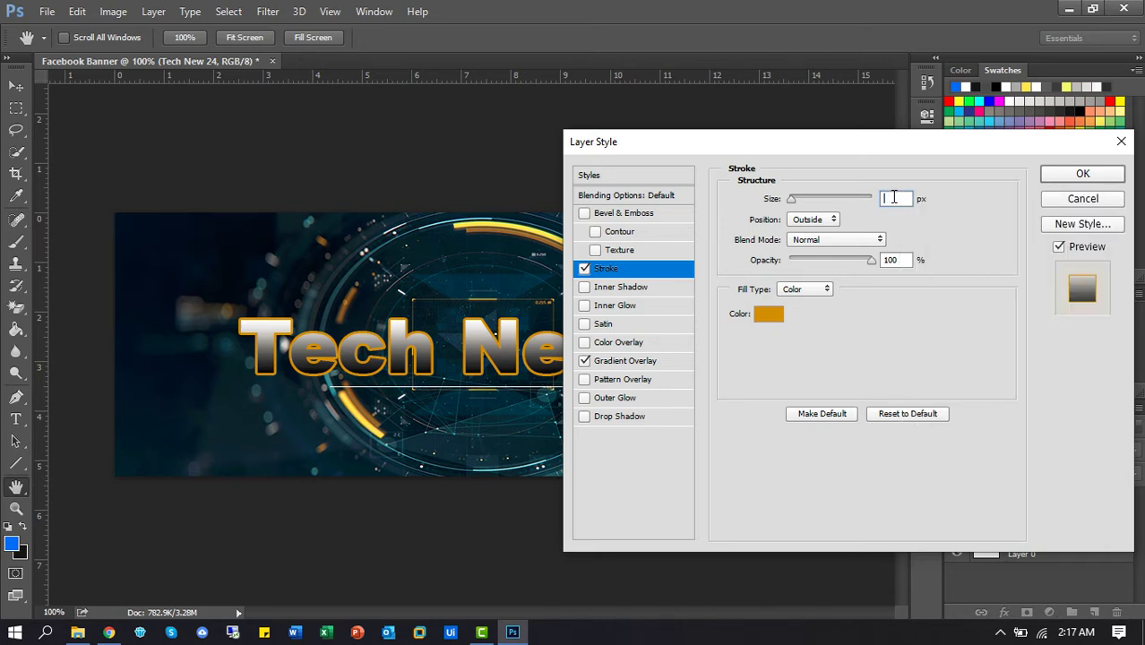
{"action": "type", "text": "1"}
{"action": "key", "text": "BackSpace"}
{"action": "type", "text": "2"}
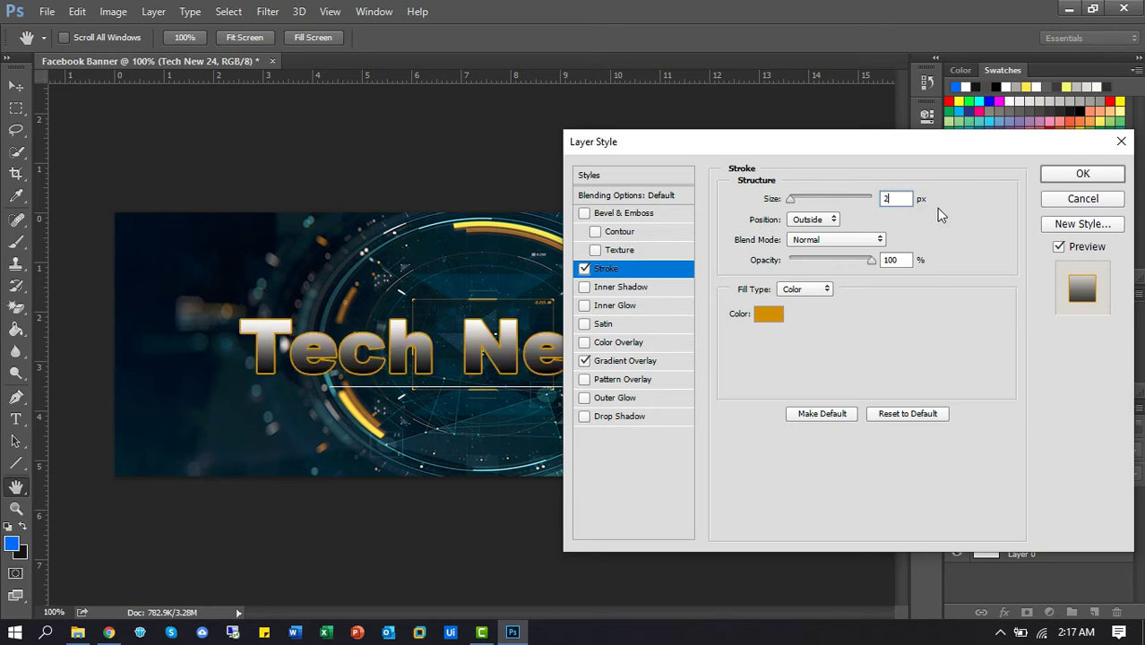
Apply the title's layer style and set the banner's web export format to PNG-24.
{"action": "left_click", "coordinate": [1082, 174]}
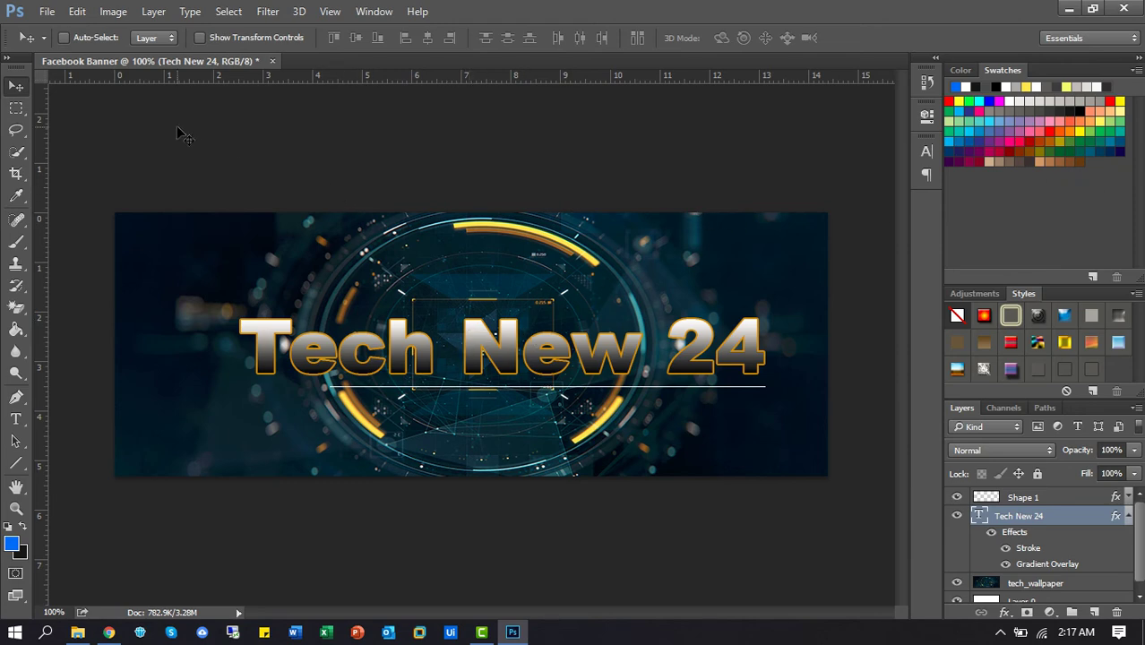
{"action": "left_click", "coordinate": [46, 11]}
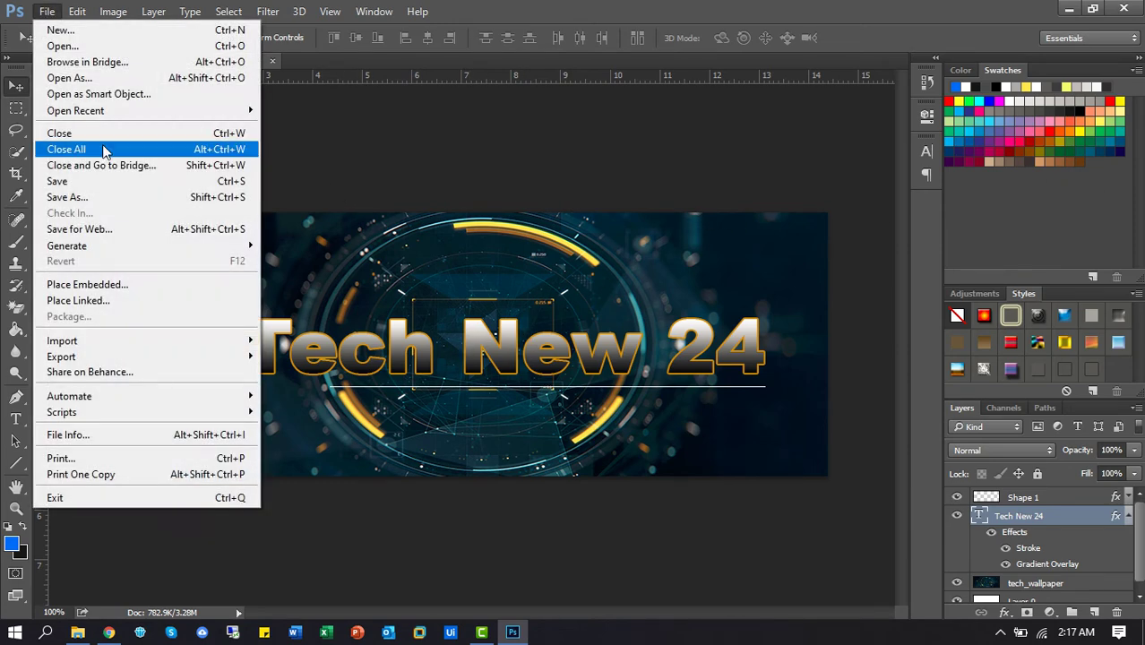
{"action": "left_click", "coordinate": [135, 230]}
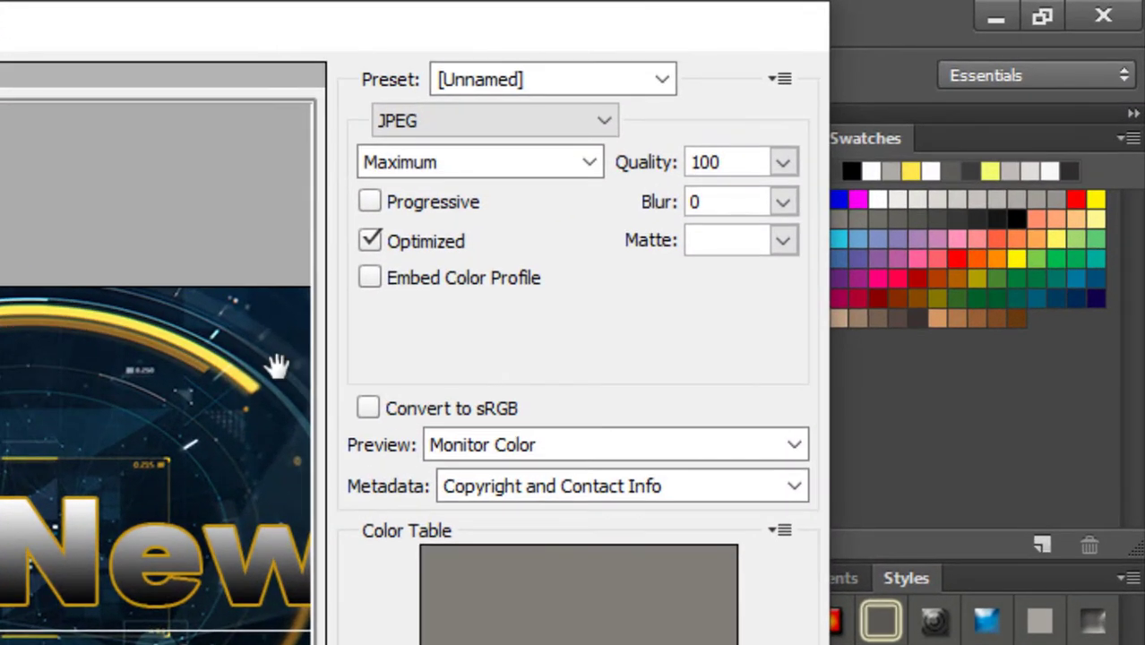
{"action": "left_click", "coordinate": [491, 124]}
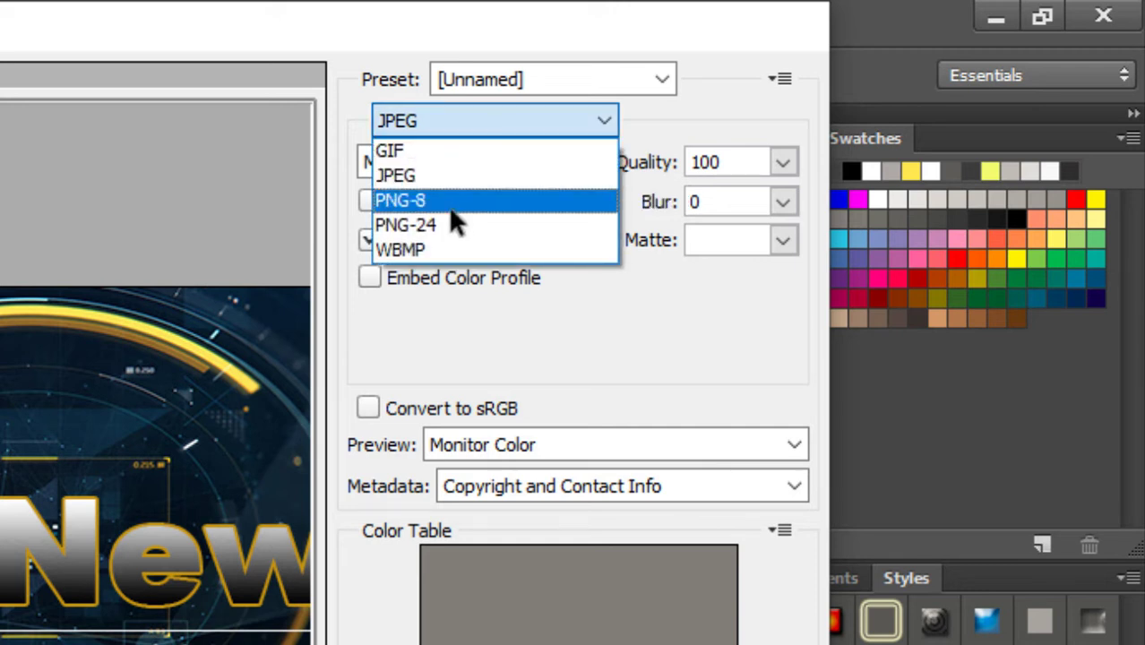
{"action": "left_click", "coordinate": [458, 227]}
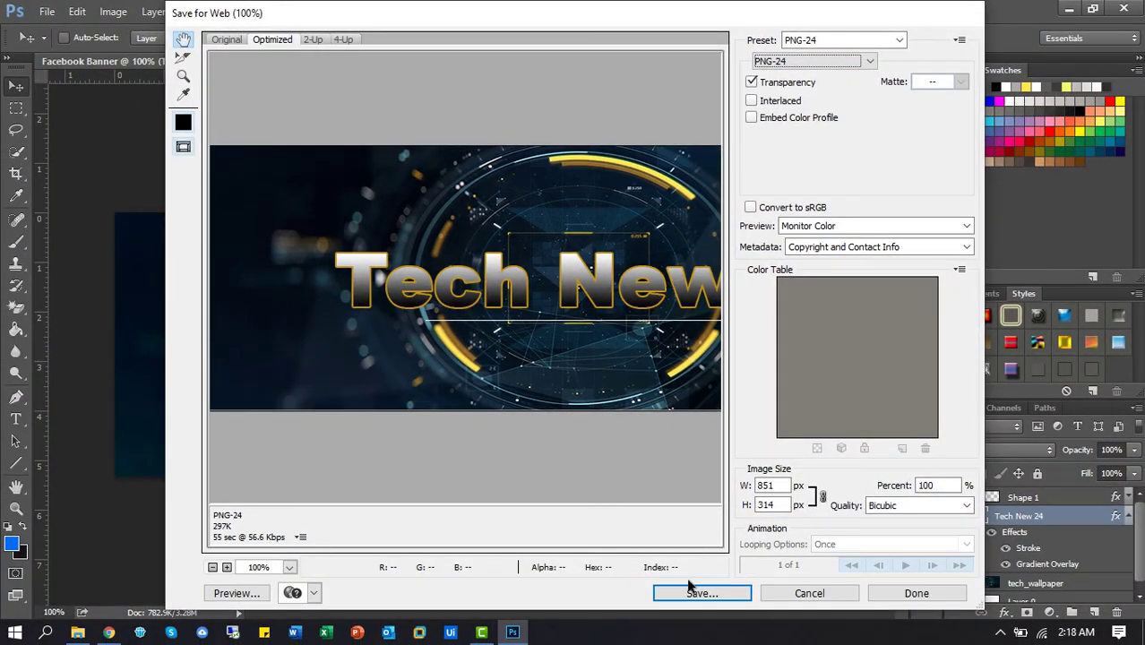
Save the optimized banner to the Desktop as Facebook-Banner.png.
{"action": "left_click", "coordinate": [703, 599]}
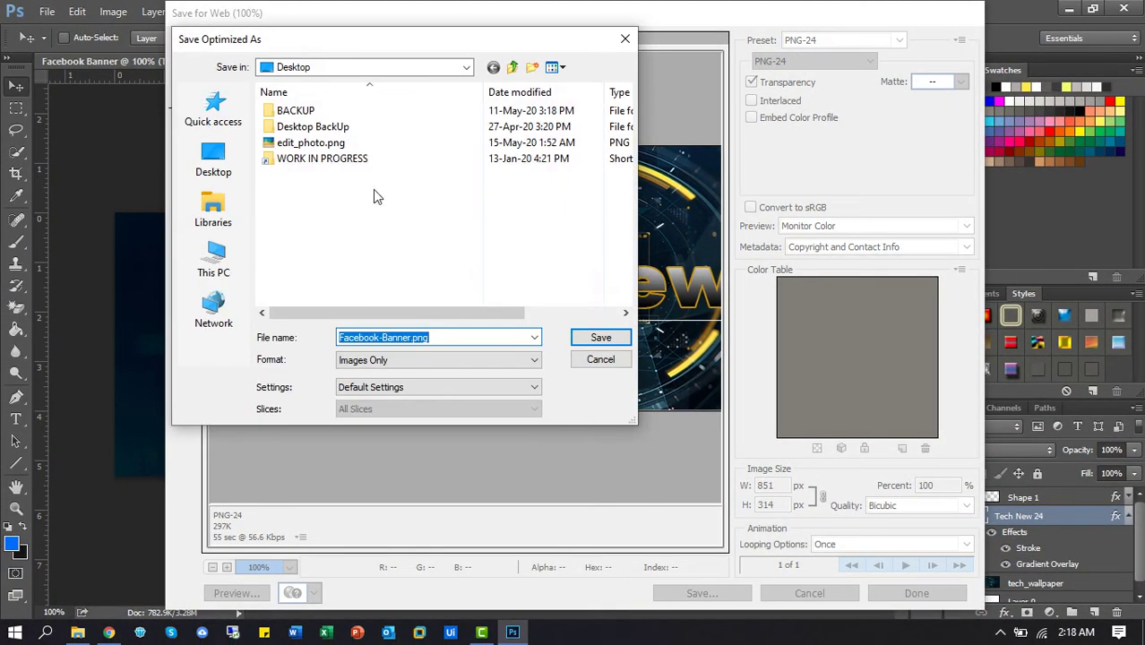
{"action": "left_click", "coordinate": [215, 159]}
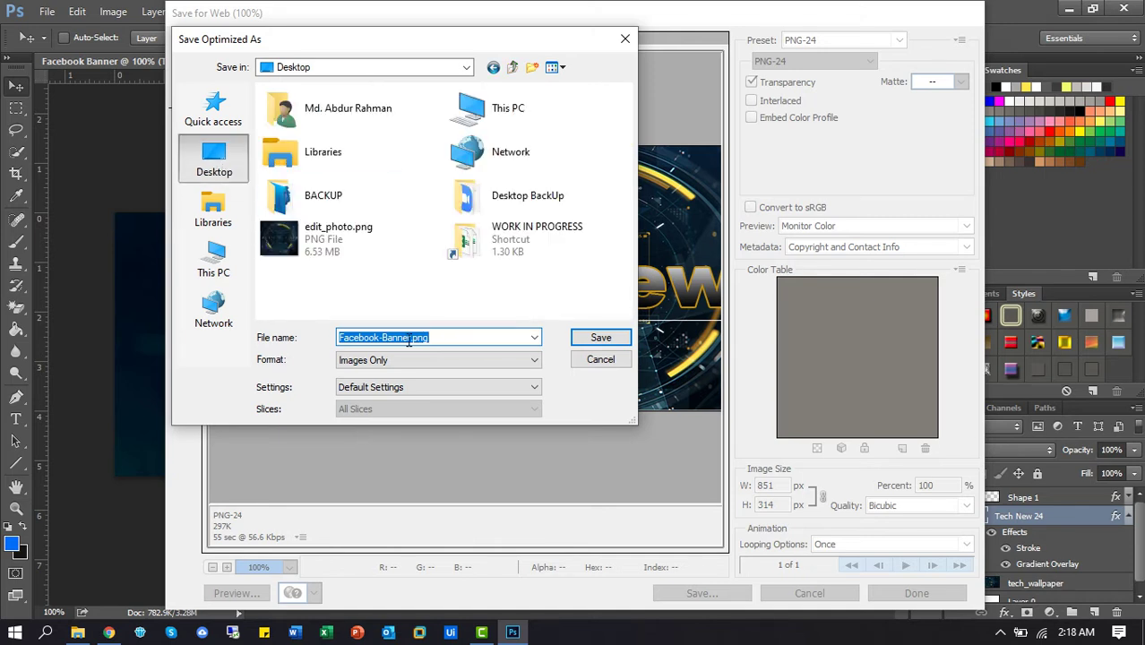
{"action": "left_click", "coordinate": [600, 339]}
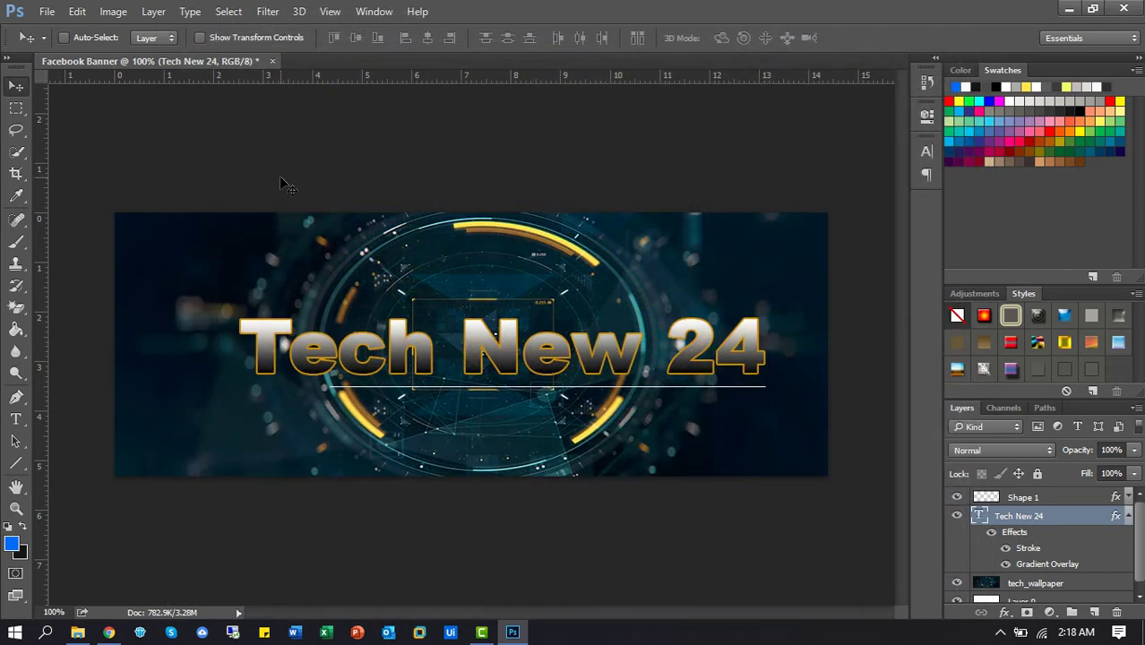
Start a new document and name it "Facebook Profile".
{"action": "left_click", "coordinate": [47, 11]}
{"action": "left_click", "coordinate": [60, 31]}
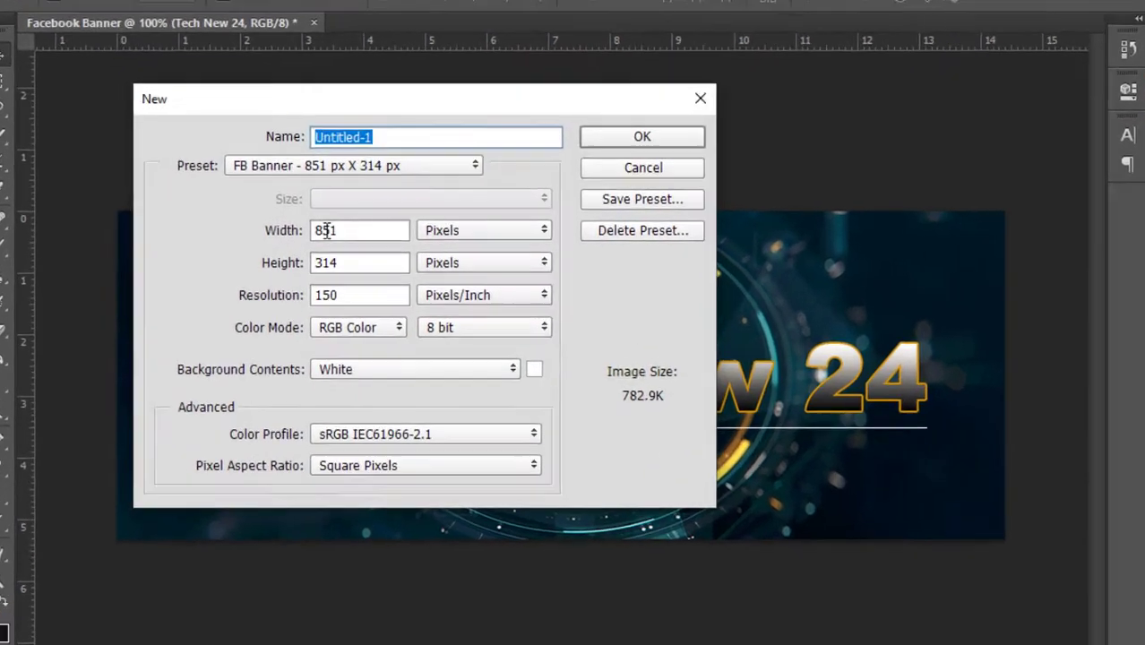
{"action": "left_click", "coordinate": [326, 230]}
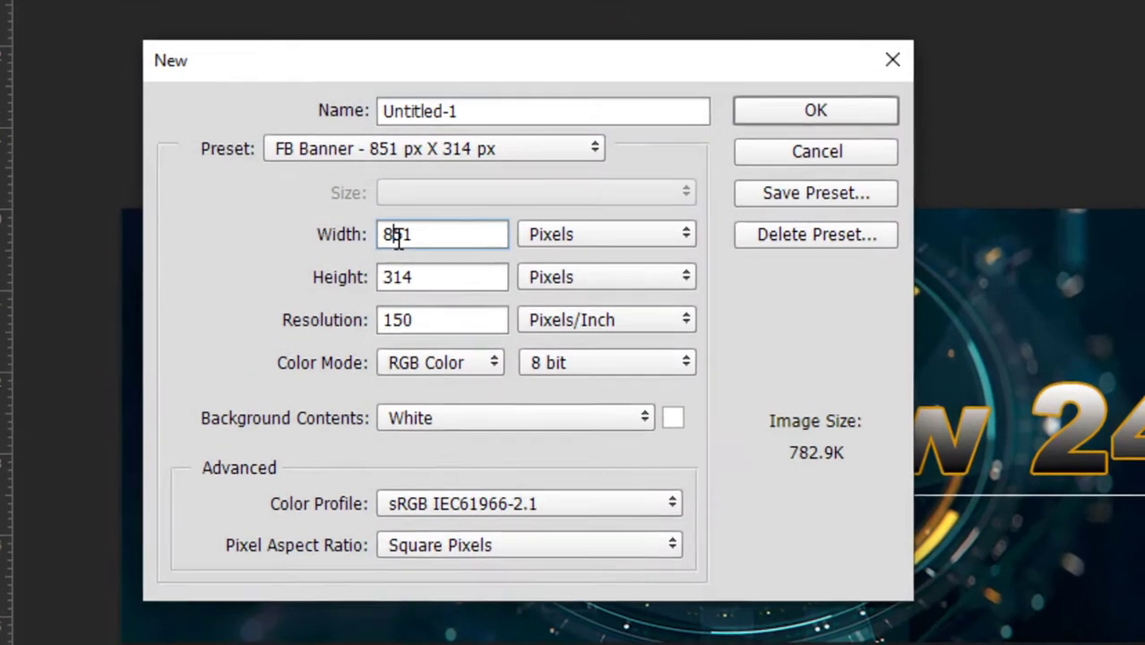
{"action": "double_click", "coordinate": [326, 230]}
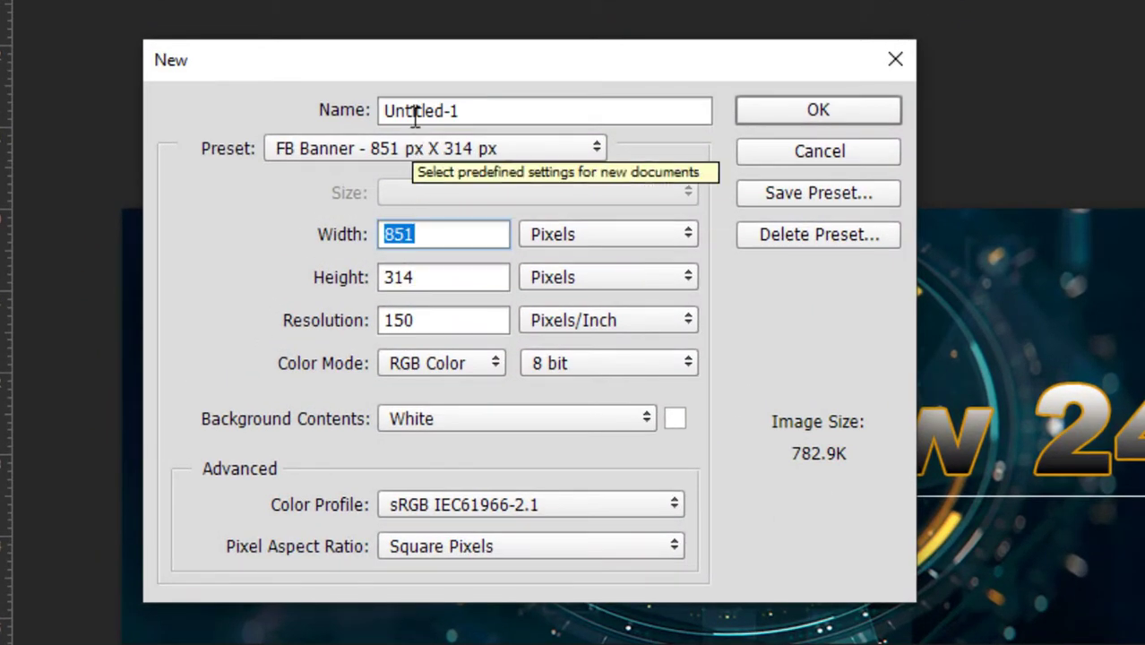
{"action": "left_click", "coordinate": [415, 110]}
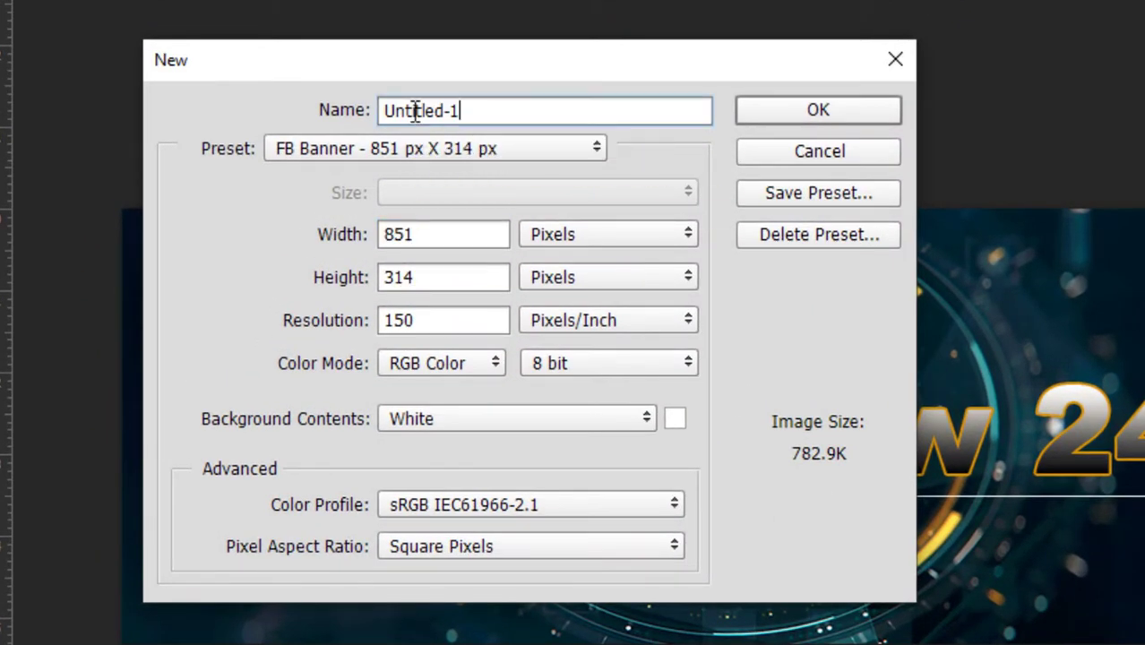
{"action": "double_click", "coordinate": [416, 110]}
{"action": "left_click_drag", "start_coordinate": [474, 110], "coordinate": [222, 87]}
{"action": "type", "text": "Face"}
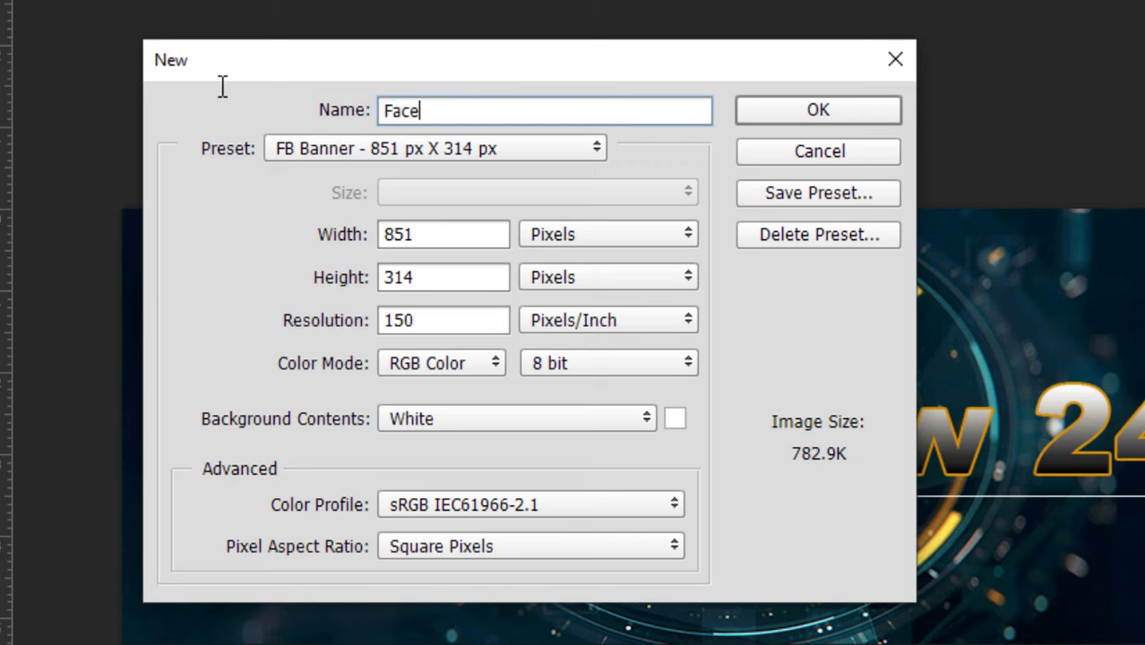
{"action": "type", "text": "book Profile"}
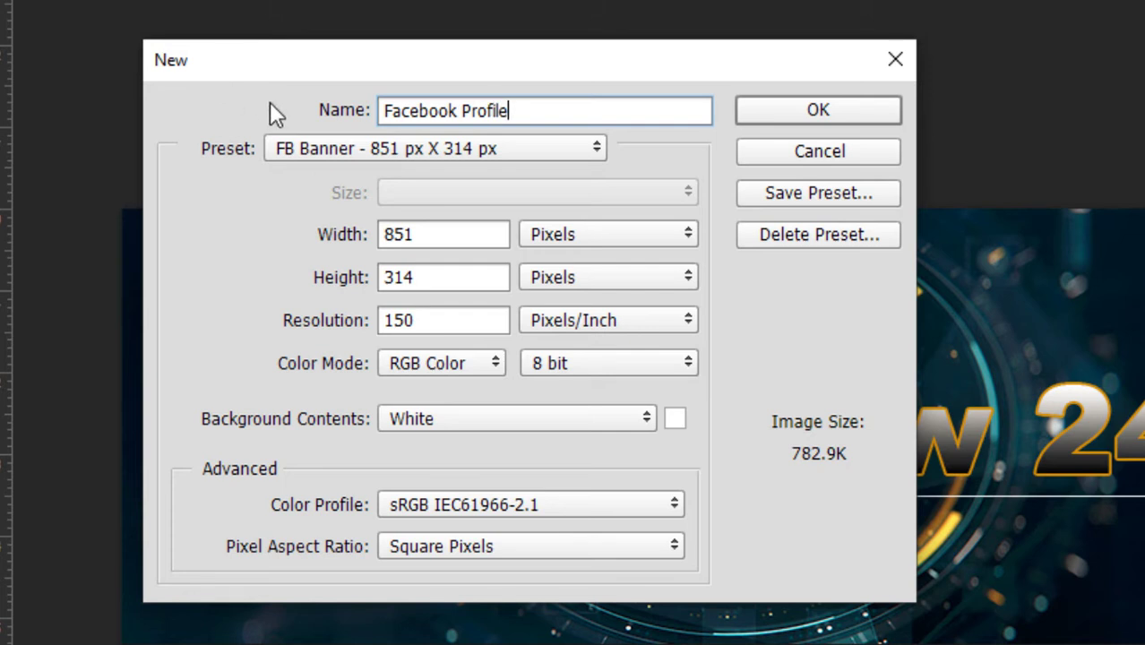
Set the new document's width and height to 168 pixels each.
{"action": "left_click", "coordinate": [430, 149]}
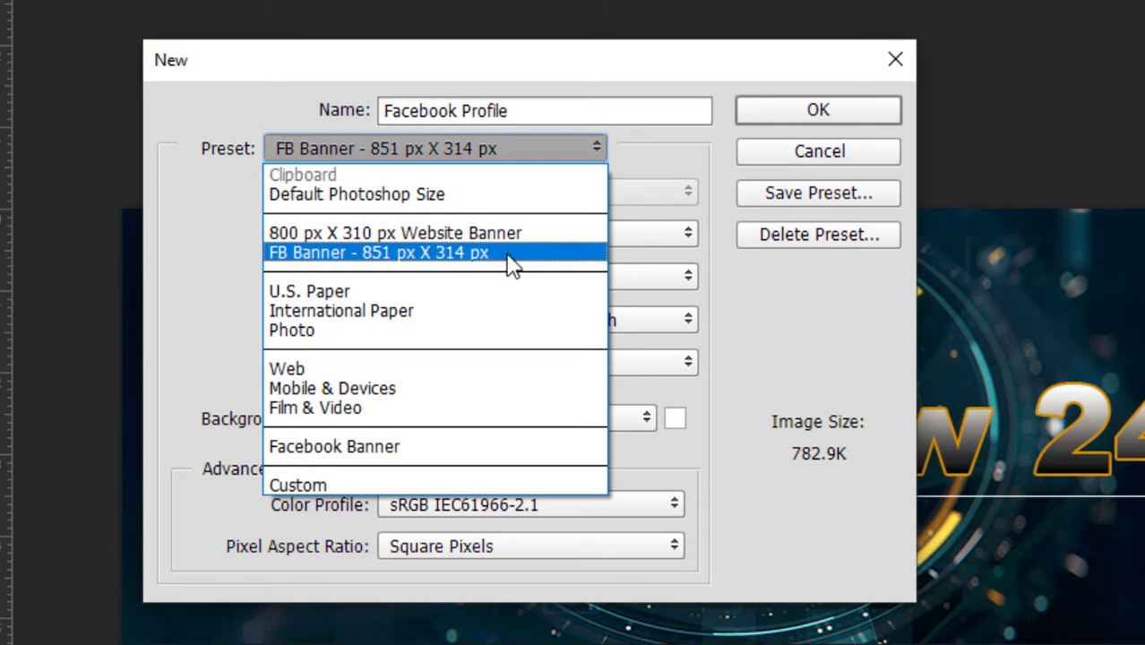
{"action": "left_click", "coordinate": [663, 143]}
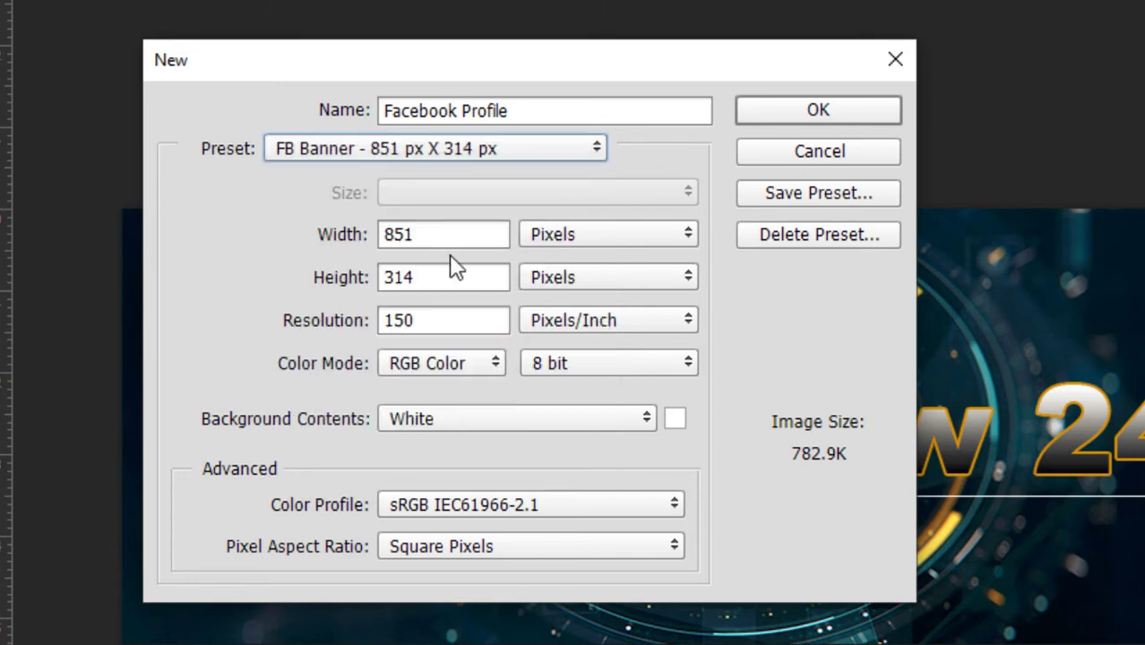
{"action": "left_click", "coordinate": [391, 240]}
{"action": "double_click", "coordinate": [394, 238]}
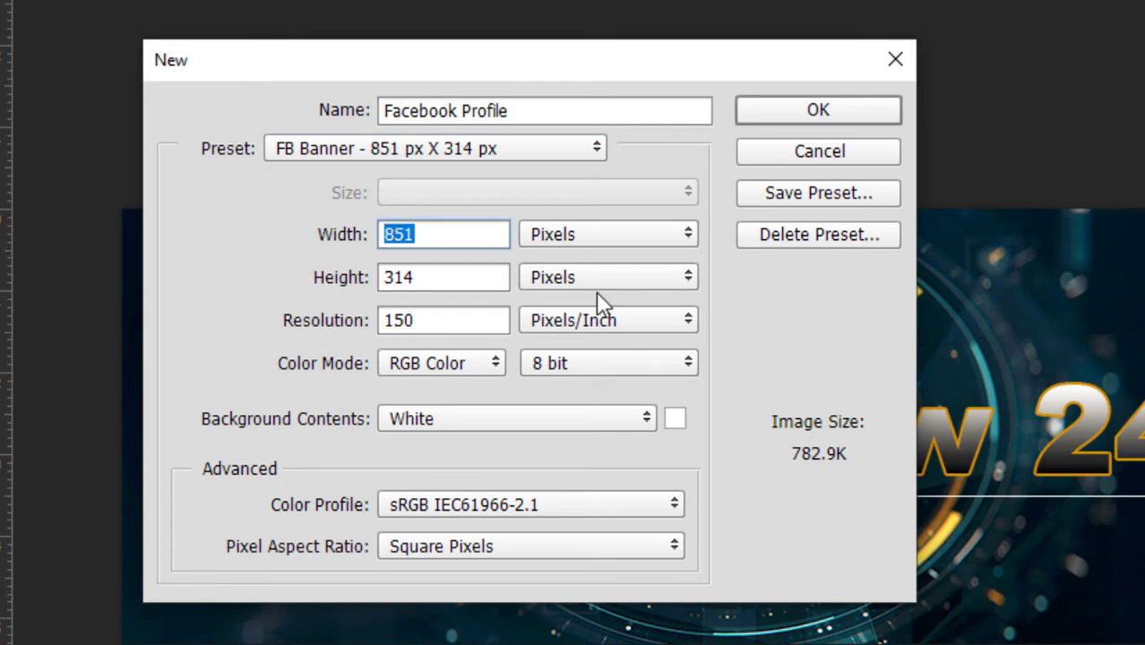
{"action": "type", "text": "168"}
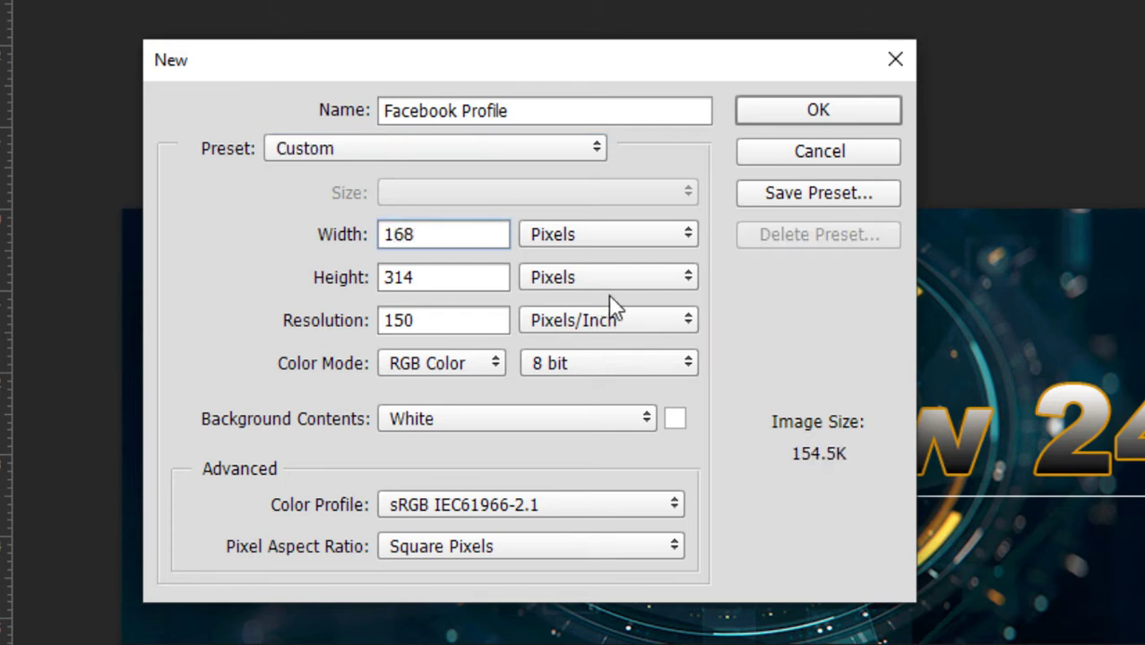
{"action": "double_click", "coordinate": [393, 279]}
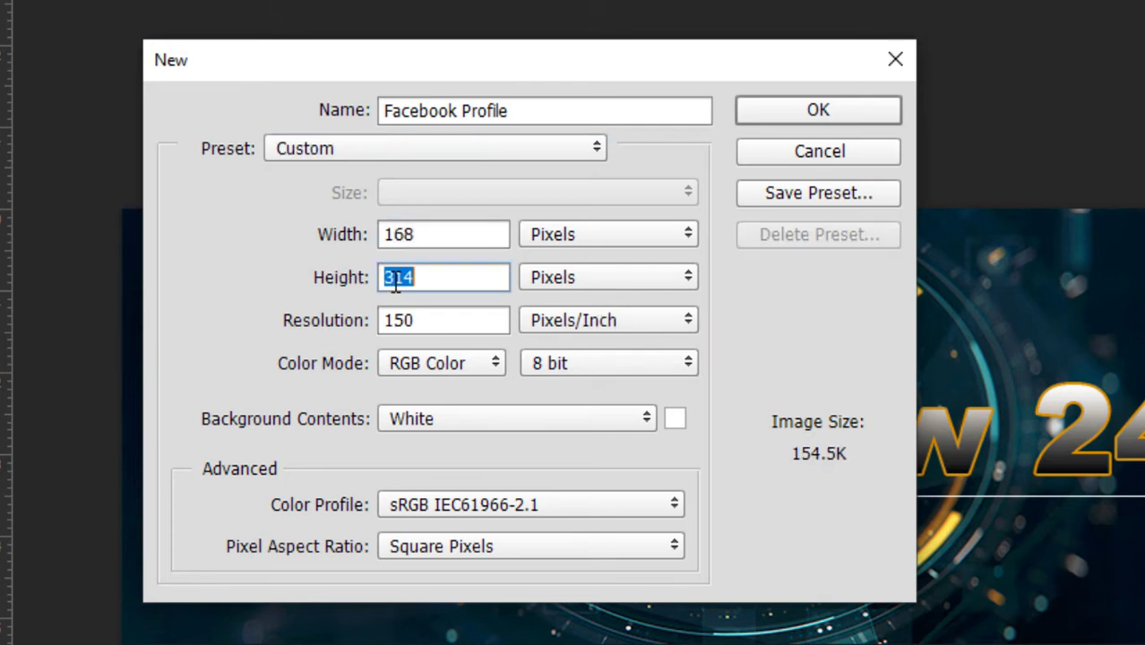
{"action": "type", "text": "168"}
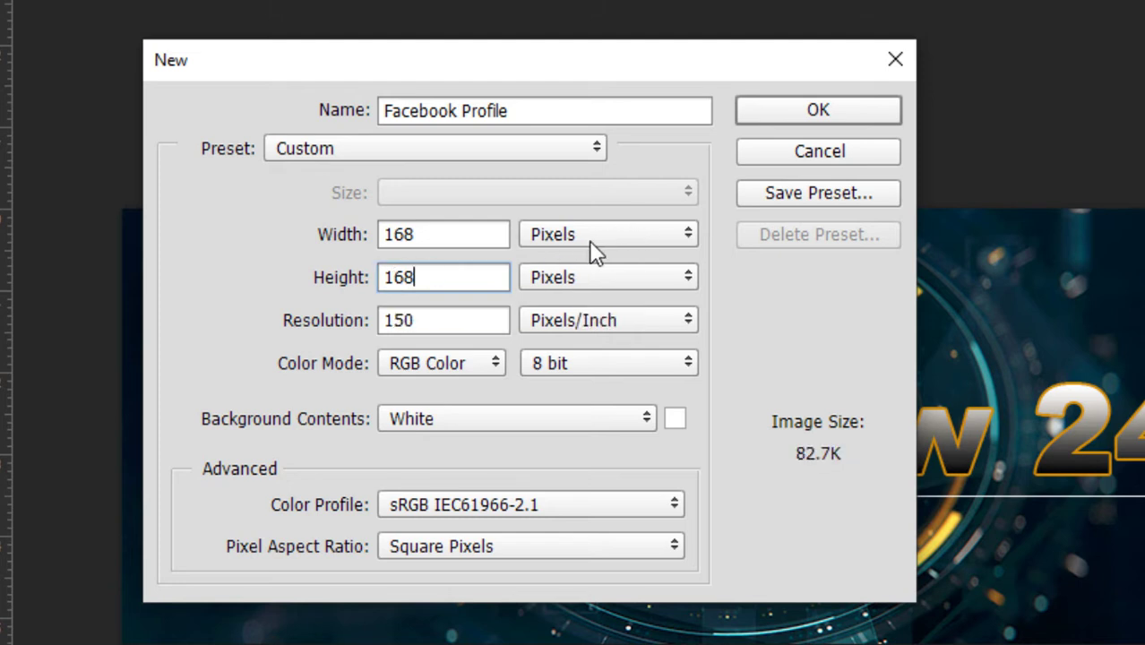
Save the document settings as a preset named "FB Profile - 168 px X 168 px".
{"action": "left_click", "coordinate": [818, 194]}
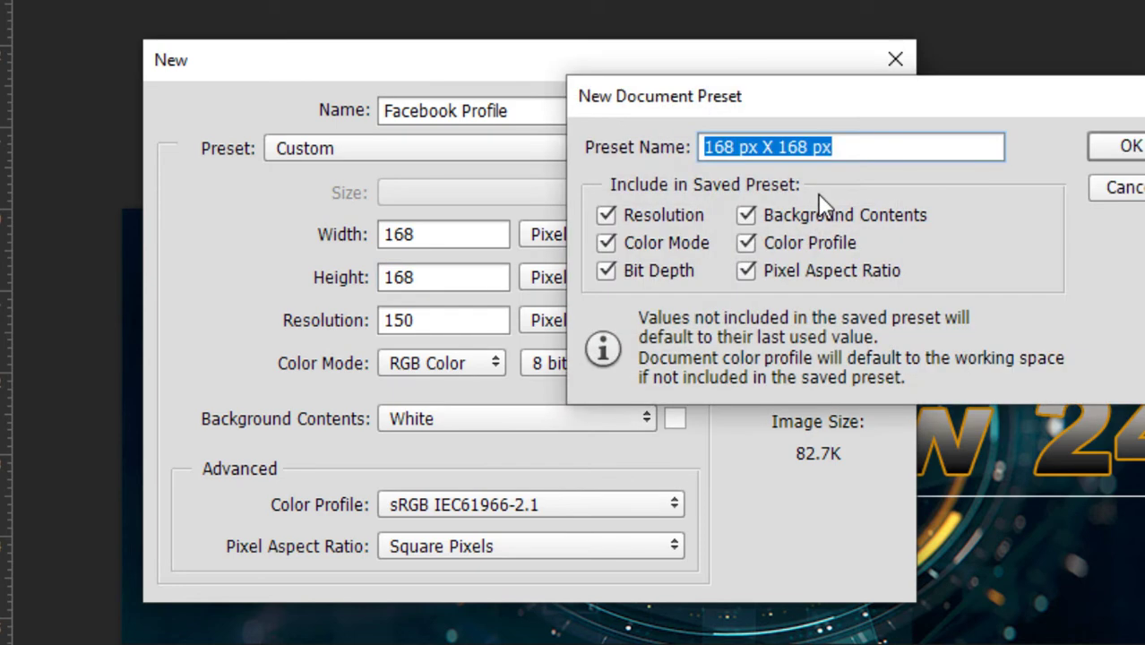
{"action": "left_click", "coordinate": [707, 152]}
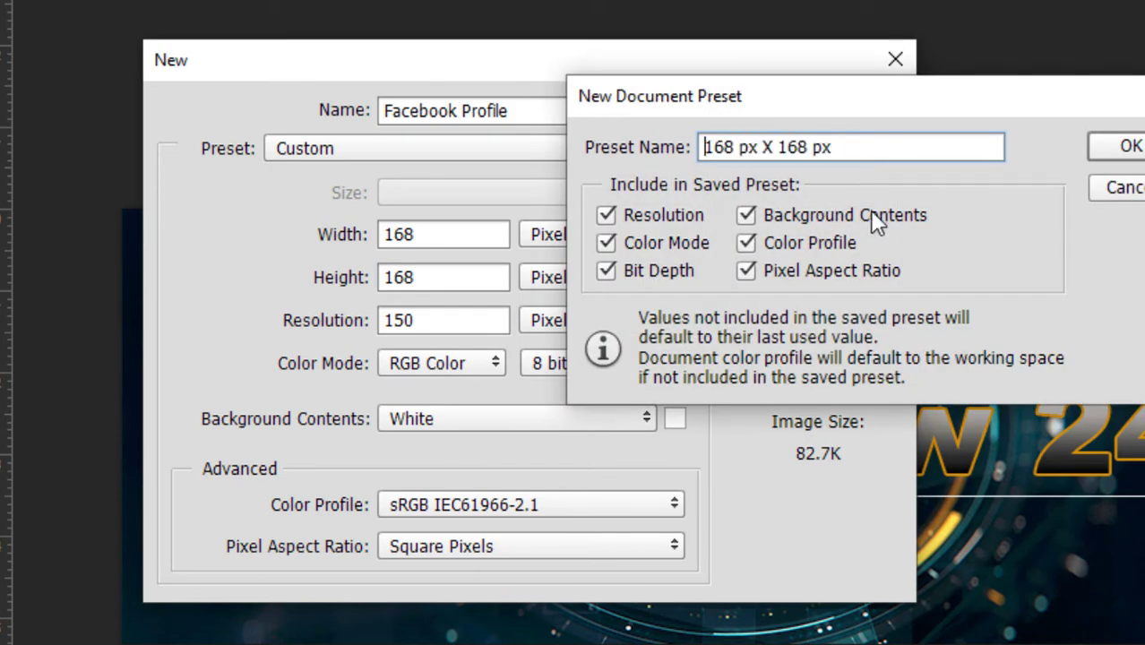
{"action": "type", "text": "FB "}
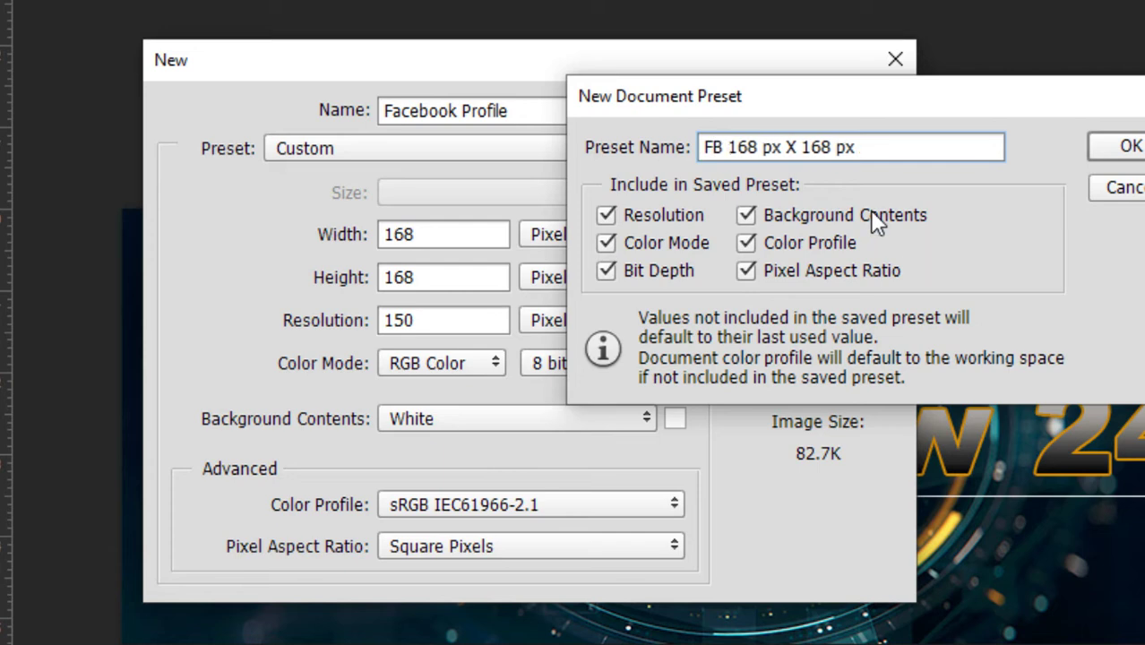
{"action": "type", "text": "Profile -"}
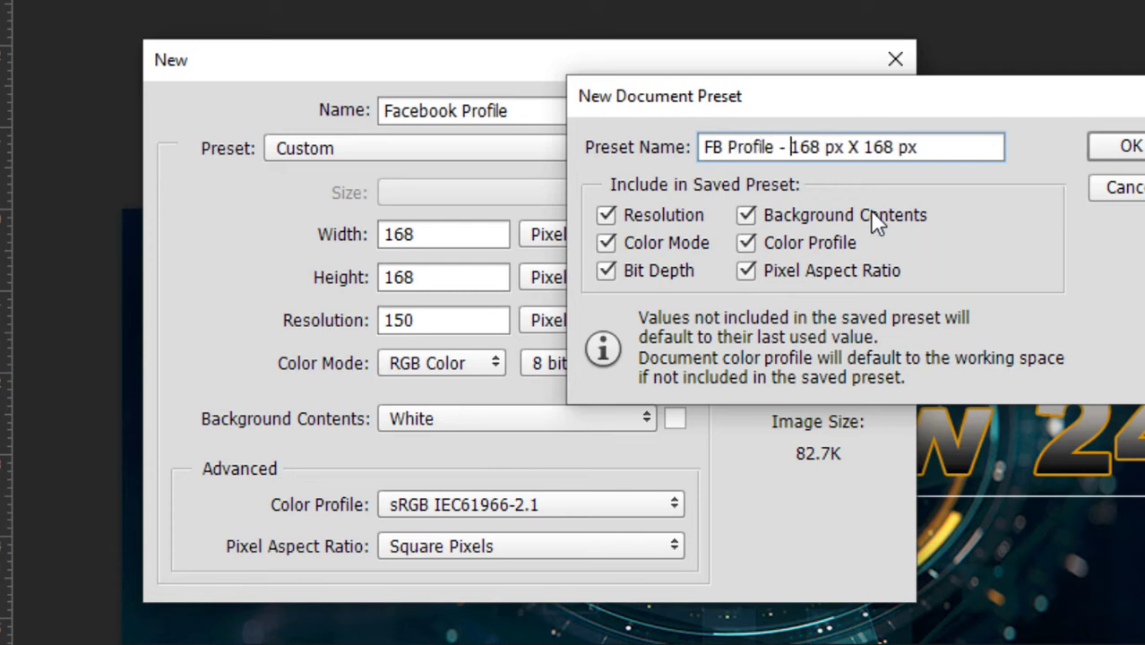
{"action": "left_click", "coordinate": [1116, 151]}
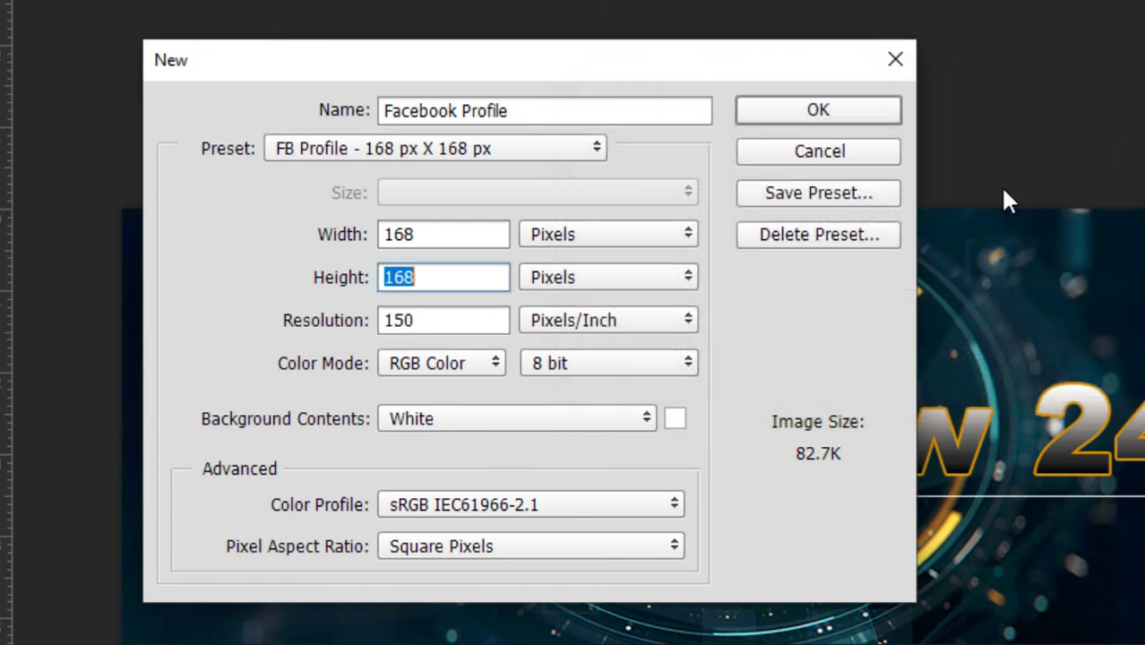
Create the Facebook Profile document from the "FB Profile - 168 px X 168 px" preset.
{"action": "left_click", "coordinate": [365, 157]}
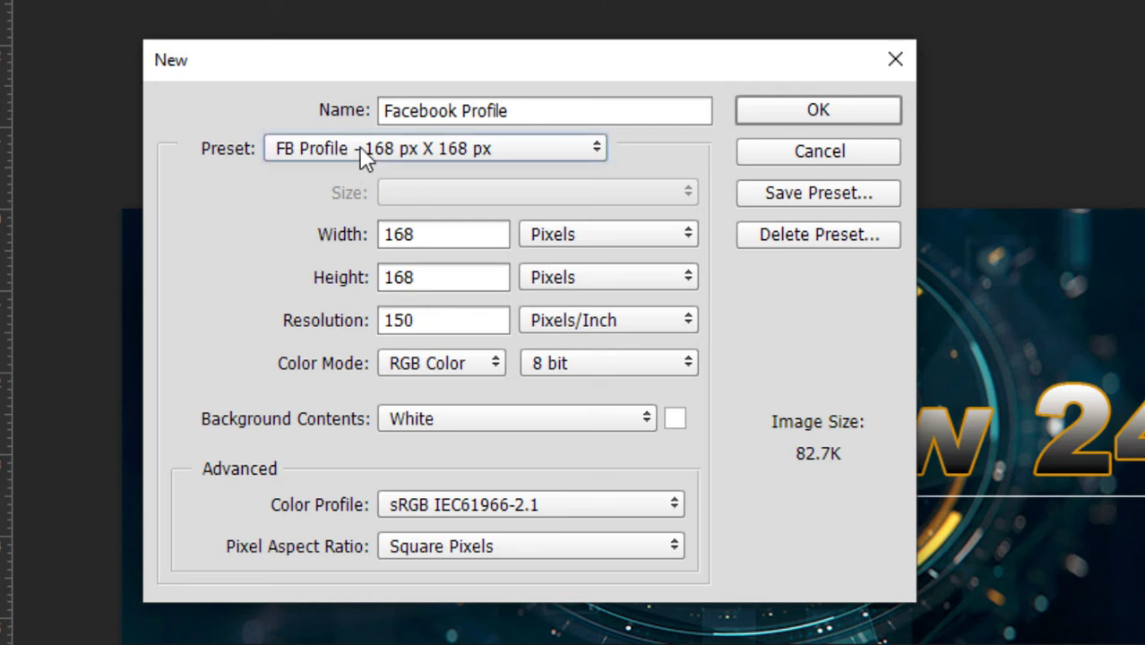
{"action": "left_click", "coordinate": [364, 156]}
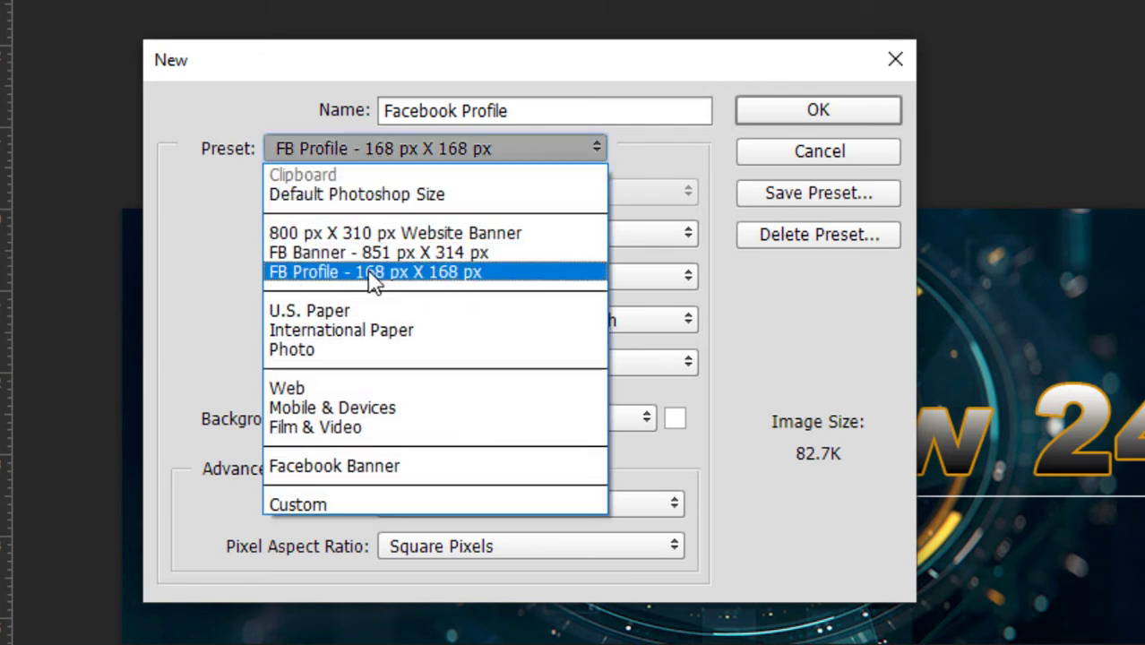
{"action": "left_click", "coordinate": [482, 274]}
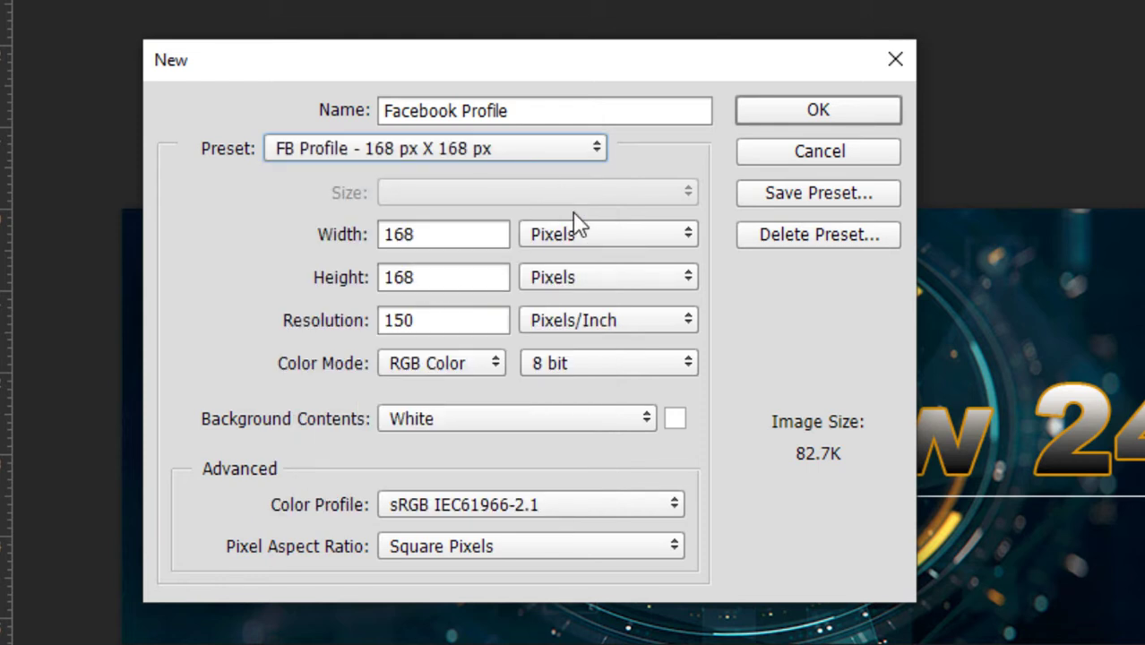
{"action": "left_click", "coordinate": [817, 111]}
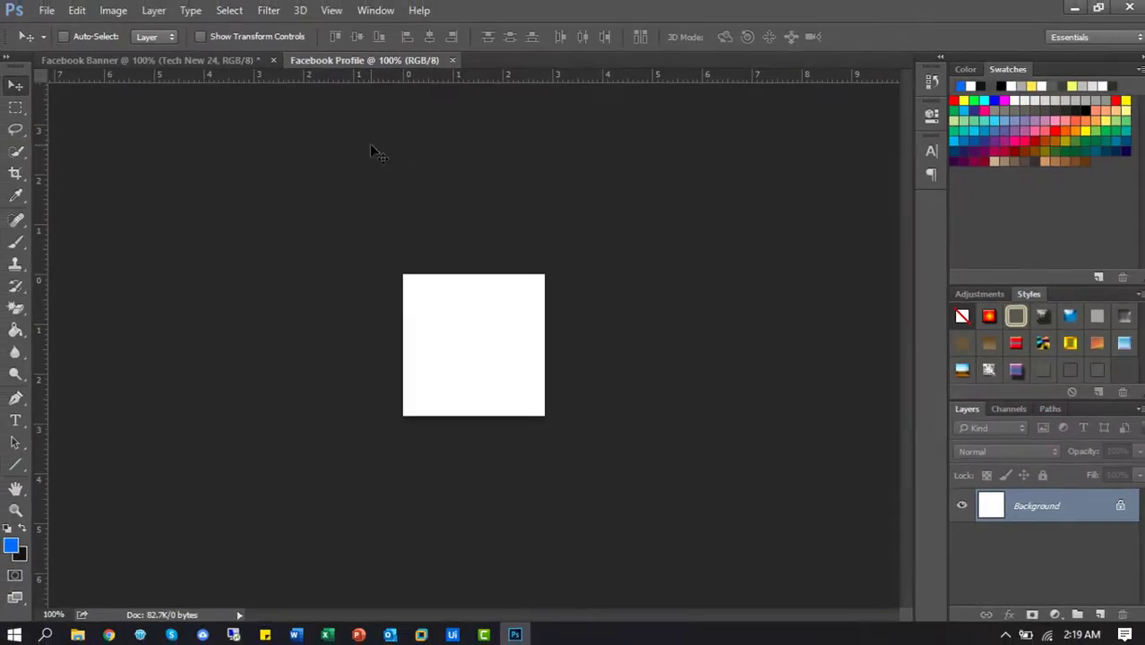
{"action": "left_click", "coordinate": [15, 508]}
{"action": "left_click", "coordinate": [461, 354]}
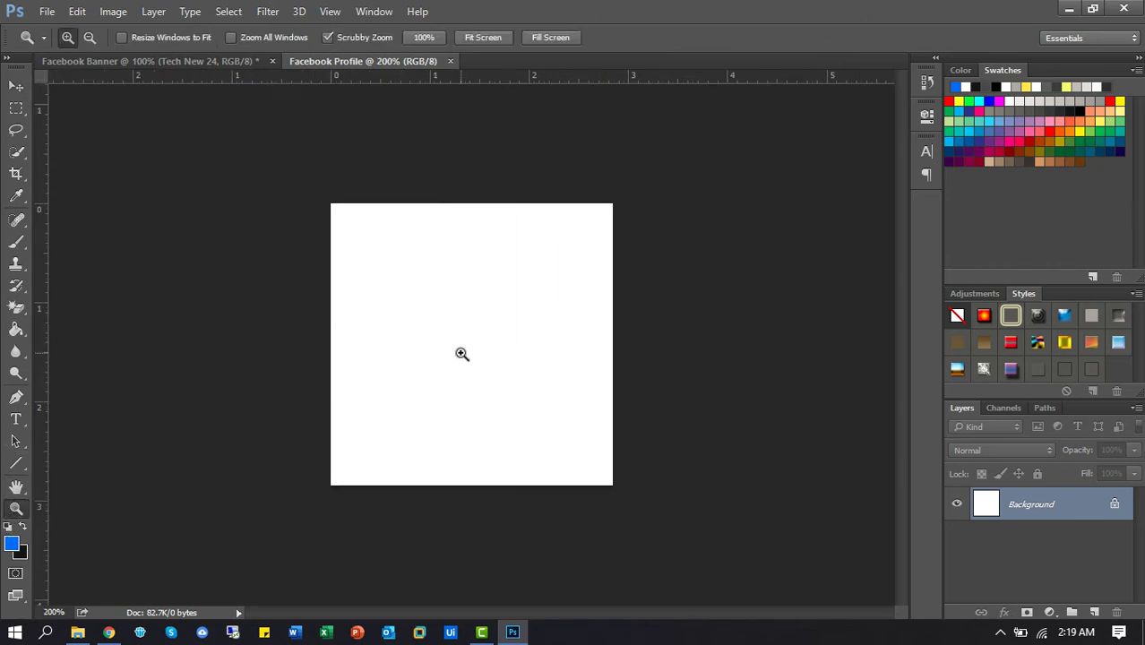
{"action": "left_click", "coordinate": [17, 85]}
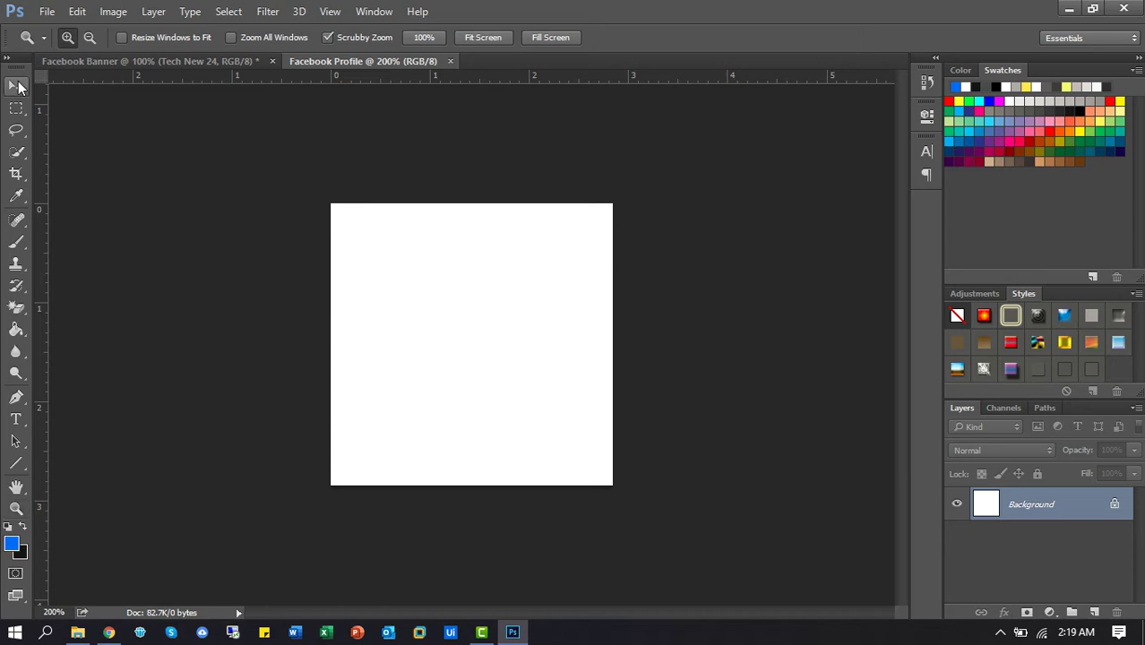
Open profile.png from the BACKUP FILE (G:) drive as a separate document.
{"action": "mouse_move", "coordinate": [78, 633]}
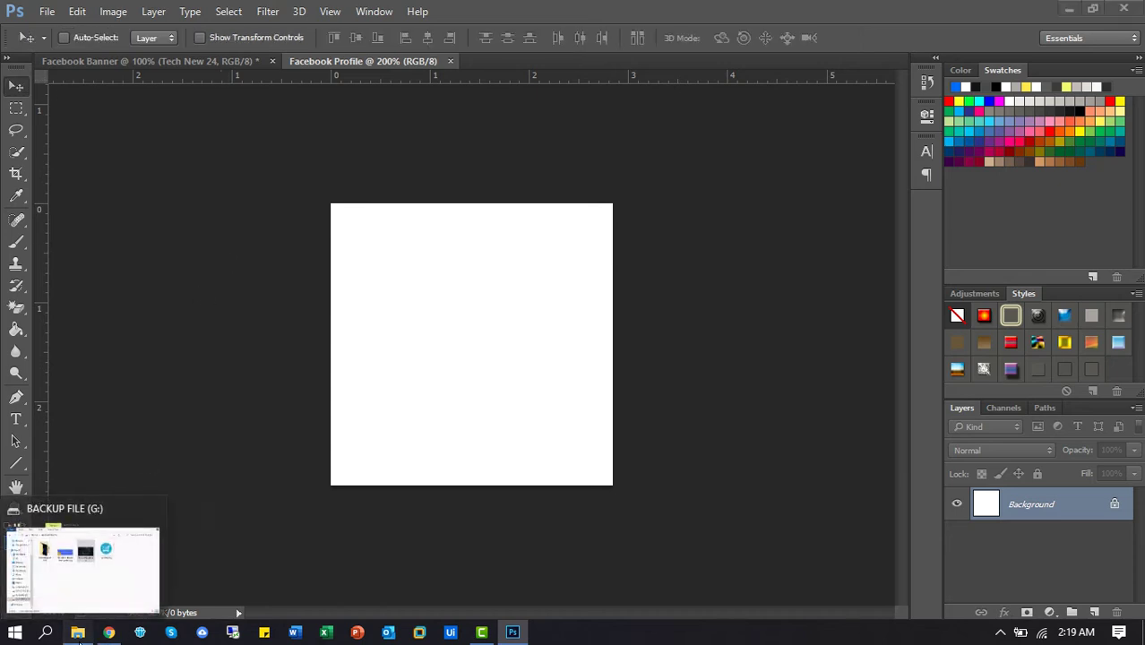
{"action": "left_click", "coordinate": [120, 595]}
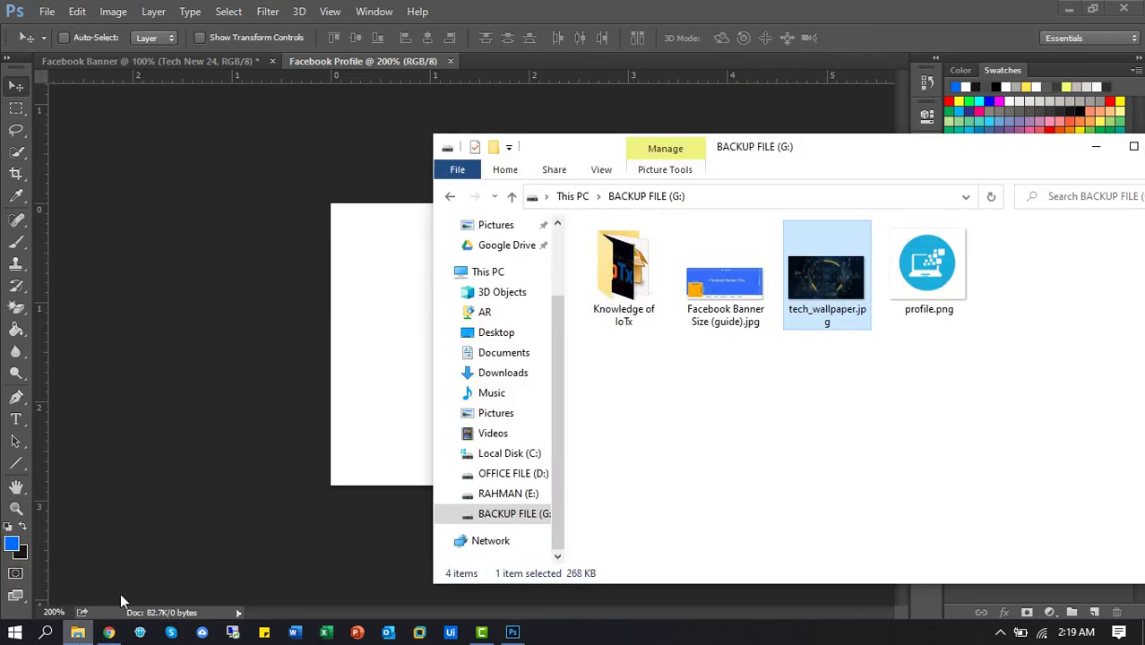
{"action": "left_click", "coordinate": [931, 268]}
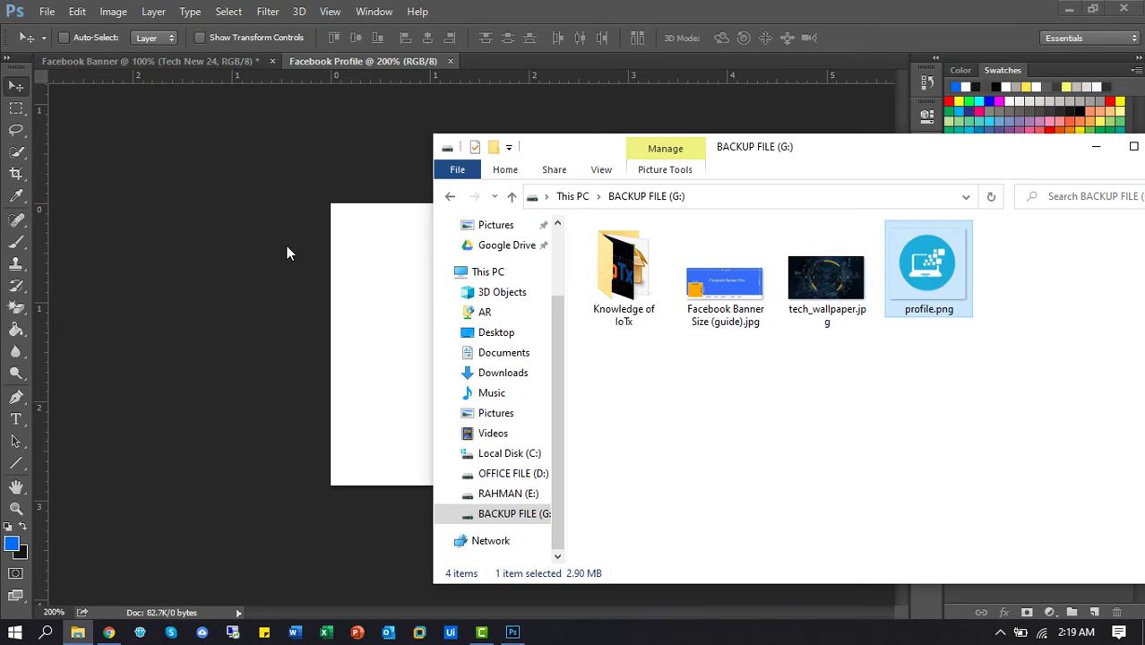
{"action": "left_click", "coordinate": [286, 246]}
{"action": "left_click", "coordinate": [48, 13]}
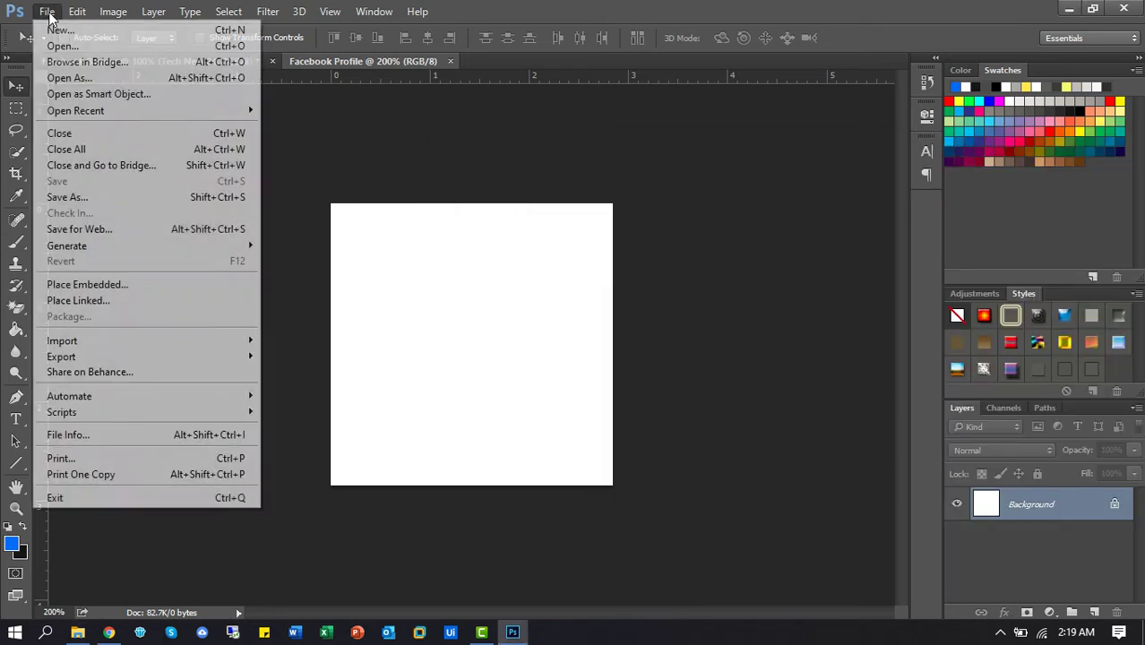
{"action": "left_click", "coordinate": [75, 50]}
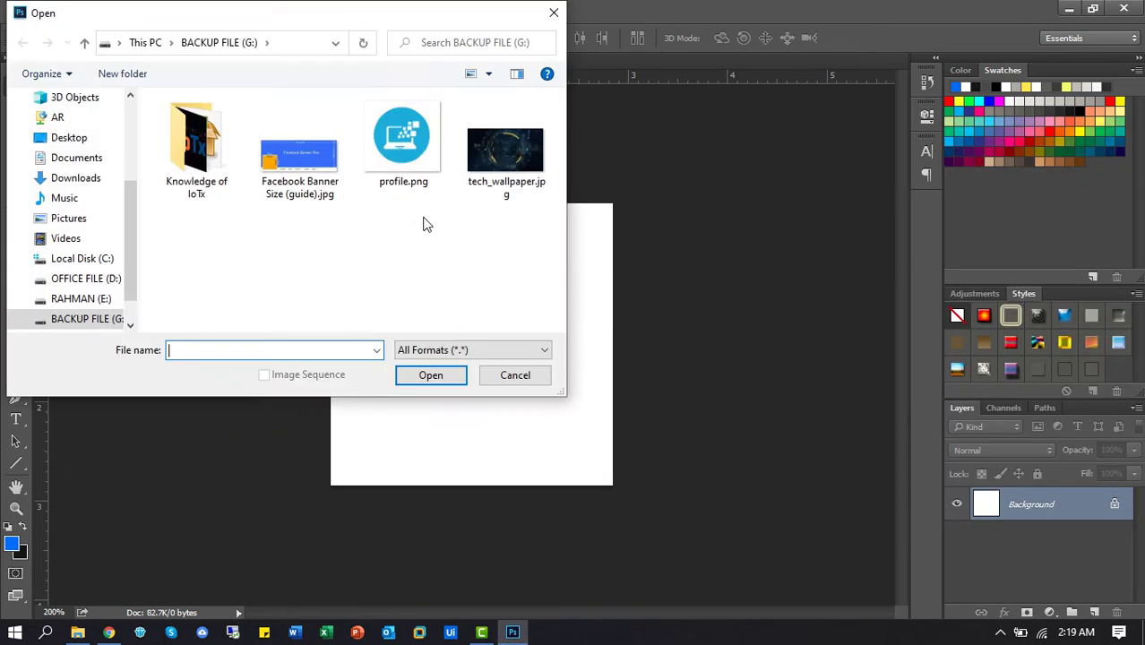
{"action": "left_click", "coordinate": [411, 150]}
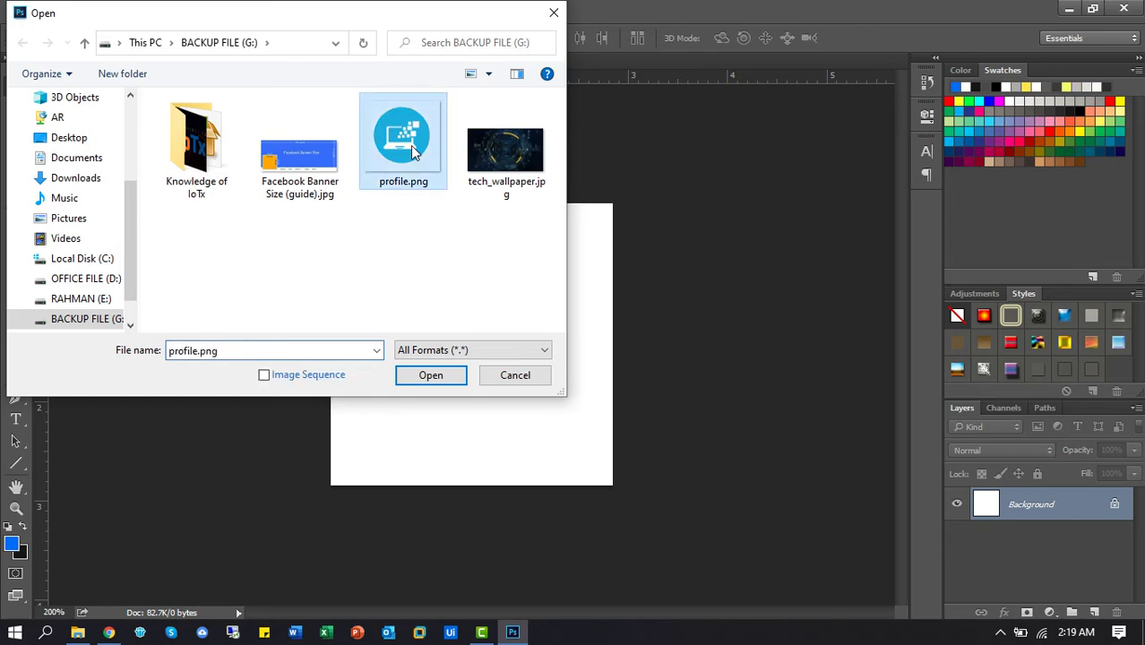
{"action": "left_click", "coordinate": [430, 375]}
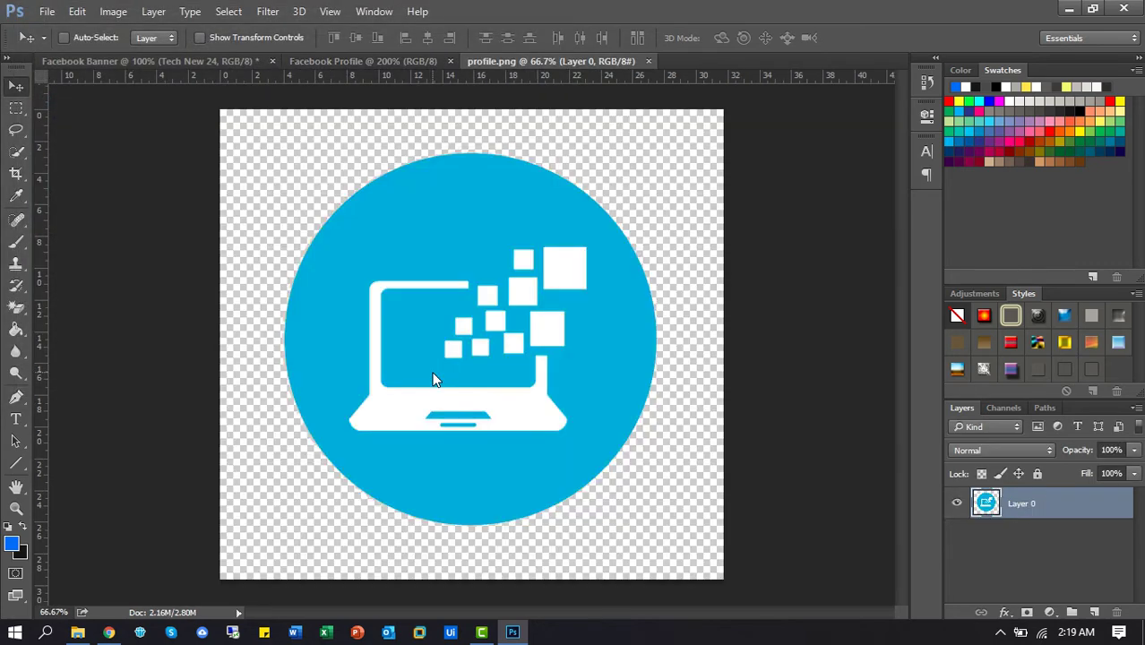
Copy the laptop logo layer from profile.png into the Facebook Profile document.
{"action": "left_click", "coordinate": [389, 63]}
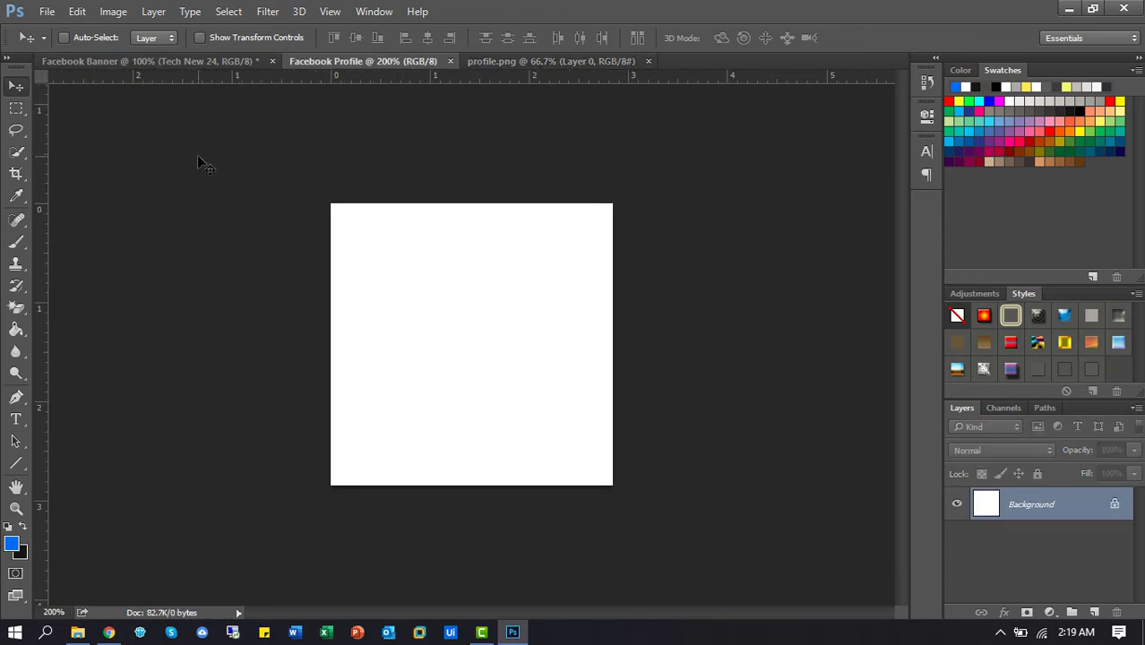
{"action": "left_click", "coordinate": [163, 65]}
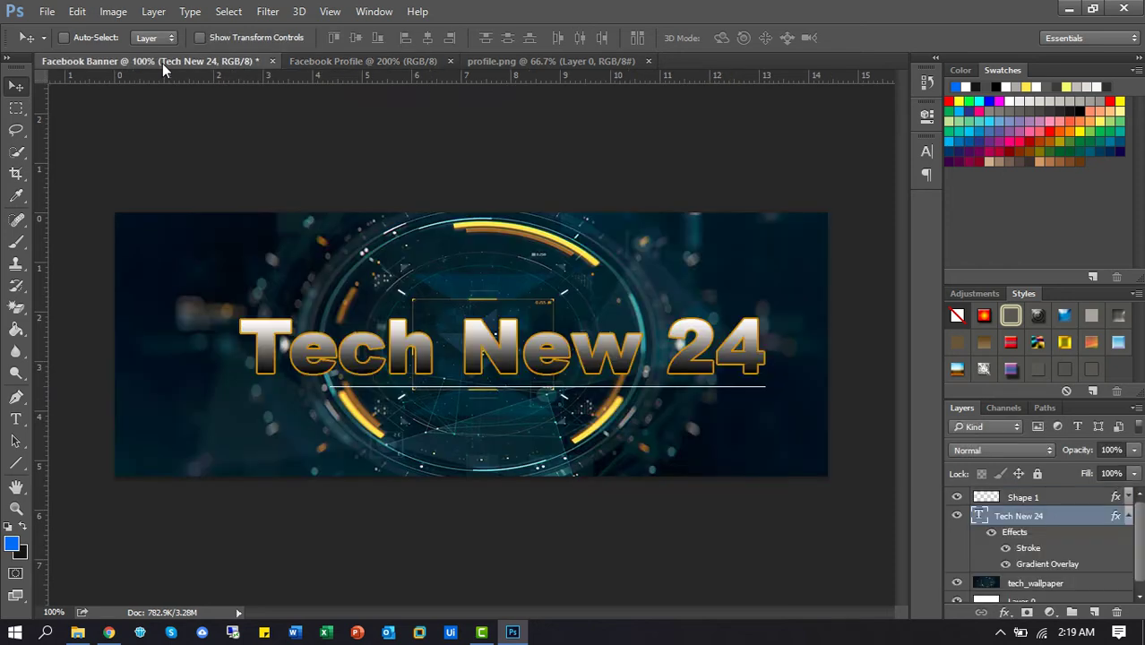
{"action": "left_click", "coordinate": [359, 62]}
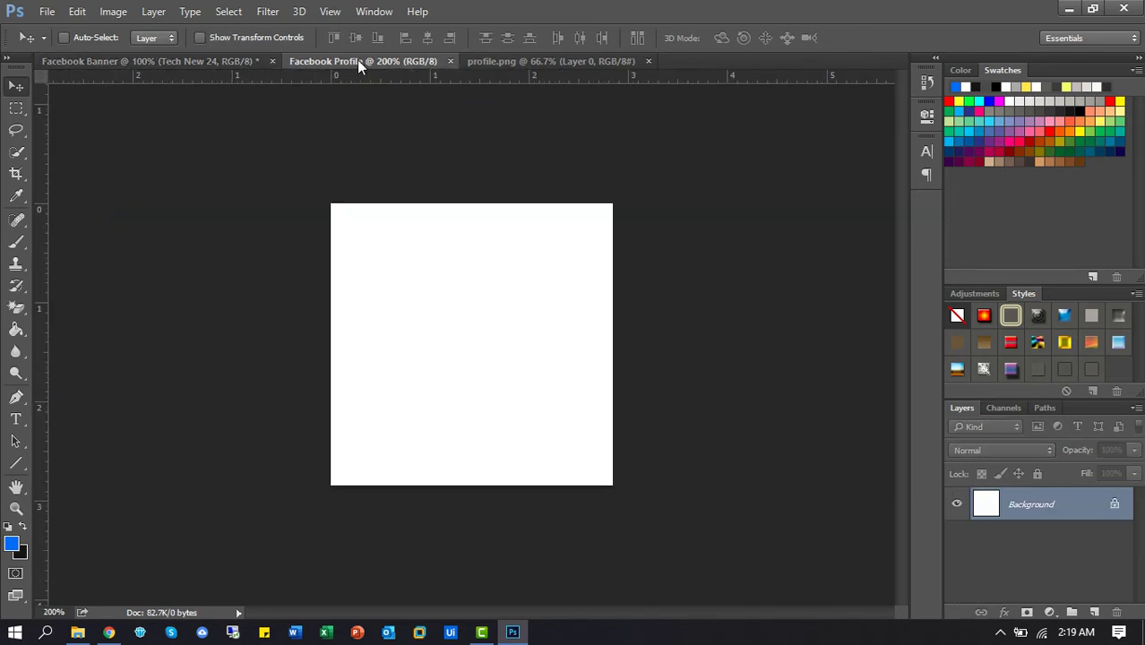
{"action": "left_click", "coordinate": [538, 62]}
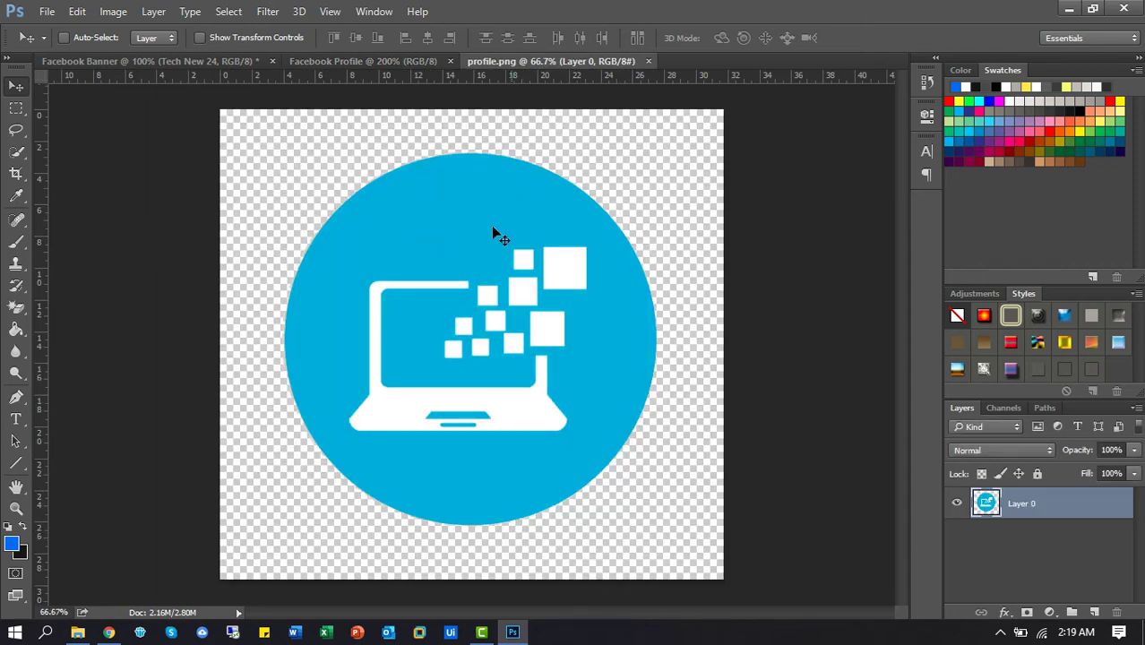
{"action": "left_click_drag", "start_coordinate": [491, 252], "coordinate": [554, 328]}
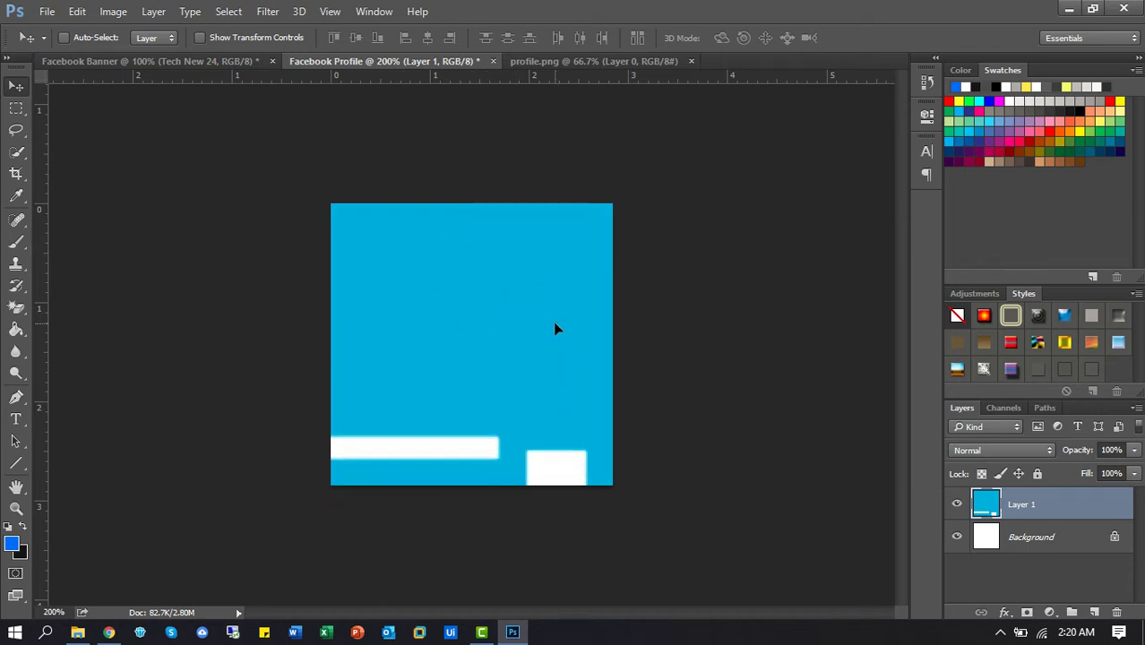
Transform the logo to about 22.5% of its size and position it near the centre of the canvas.
{"action": "key", "text": "ctrl+t"}
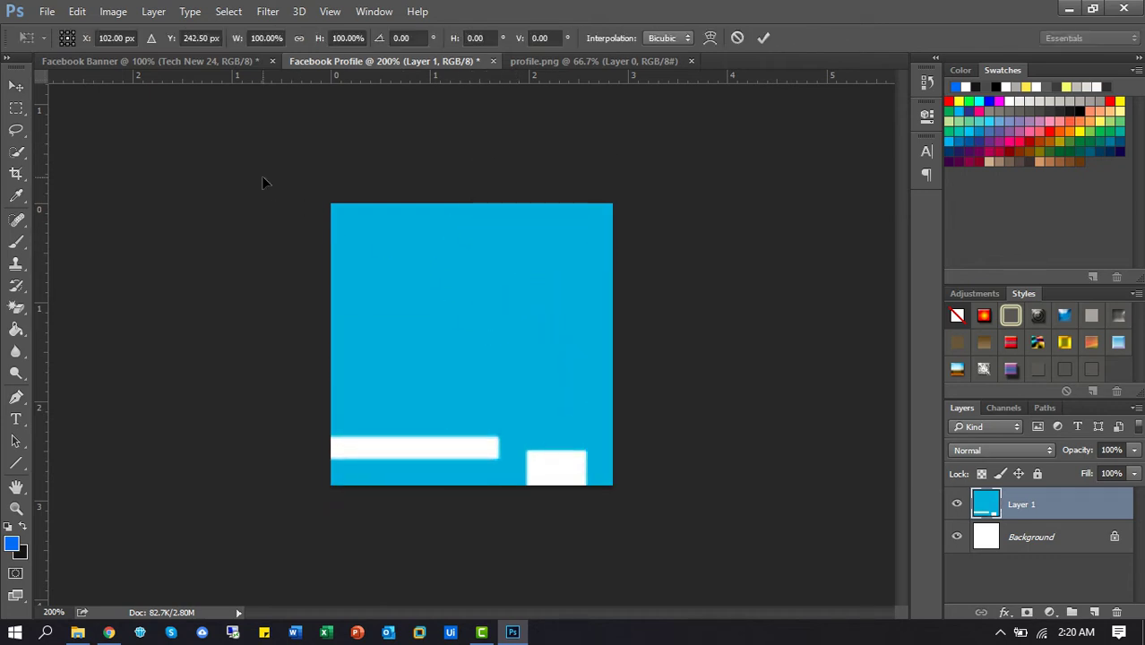
{"action": "left_click_drag", "start_coordinate": [263, 182], "coordinate": [454, 263]}
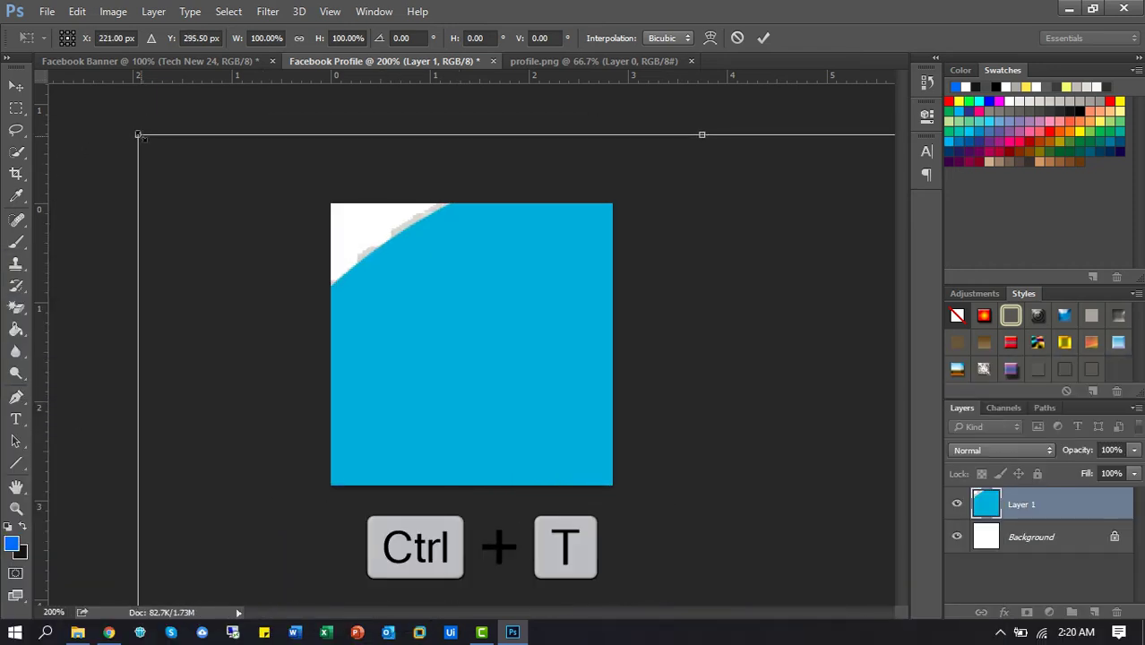
{"action": "left_click_drag", "start_coordinate": [138, 134], "coordinate": [614, 469]}
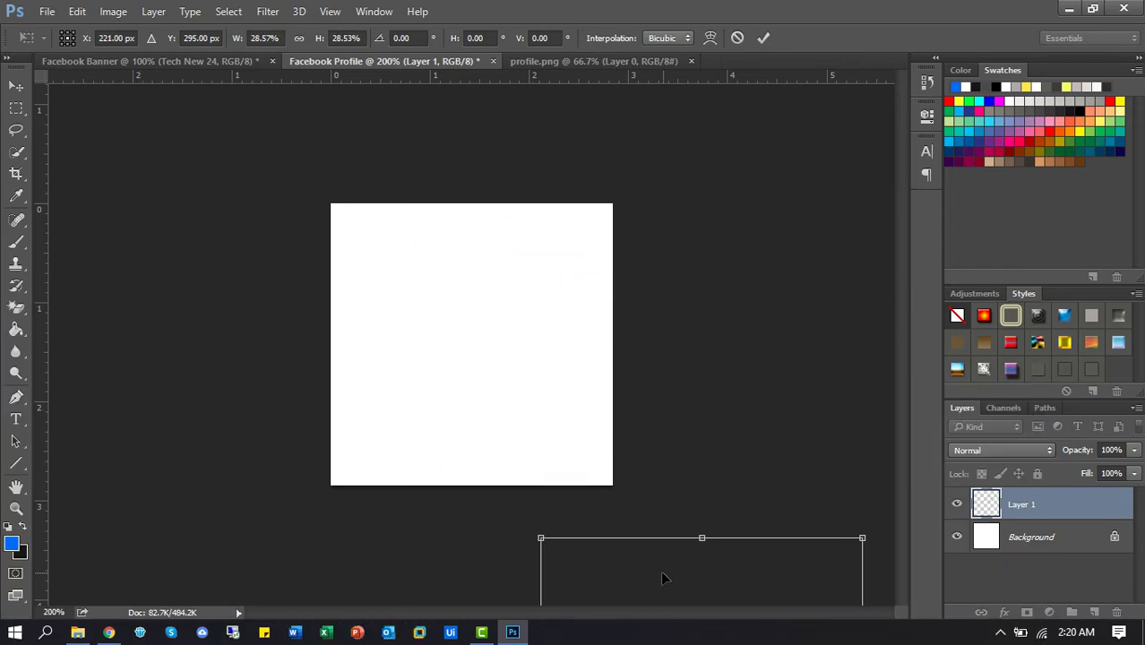
{"action": "left_click_drag", "start_coordinate": [663, 577], "coordinate": [426, 227]}
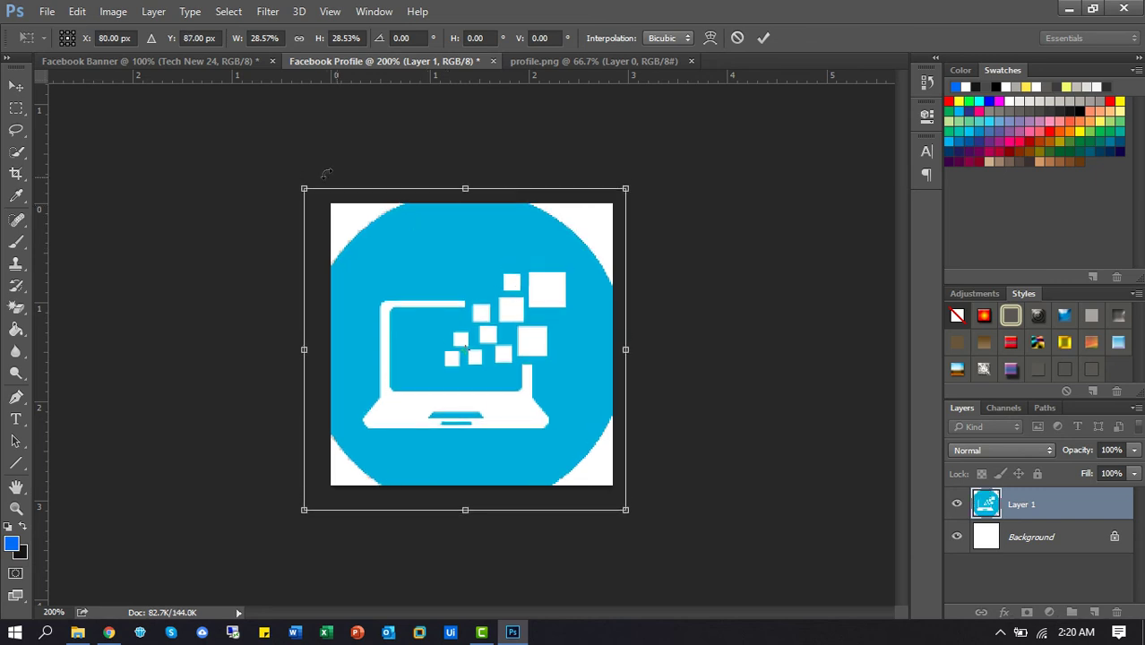
{"action": "left_click_drag", "start_coordinate": [304, 189], "coordinate": [350, 229]}
{"action": "left_click_drag", "start_coordinate": [471, 299], "coordinate": [475, 292]}
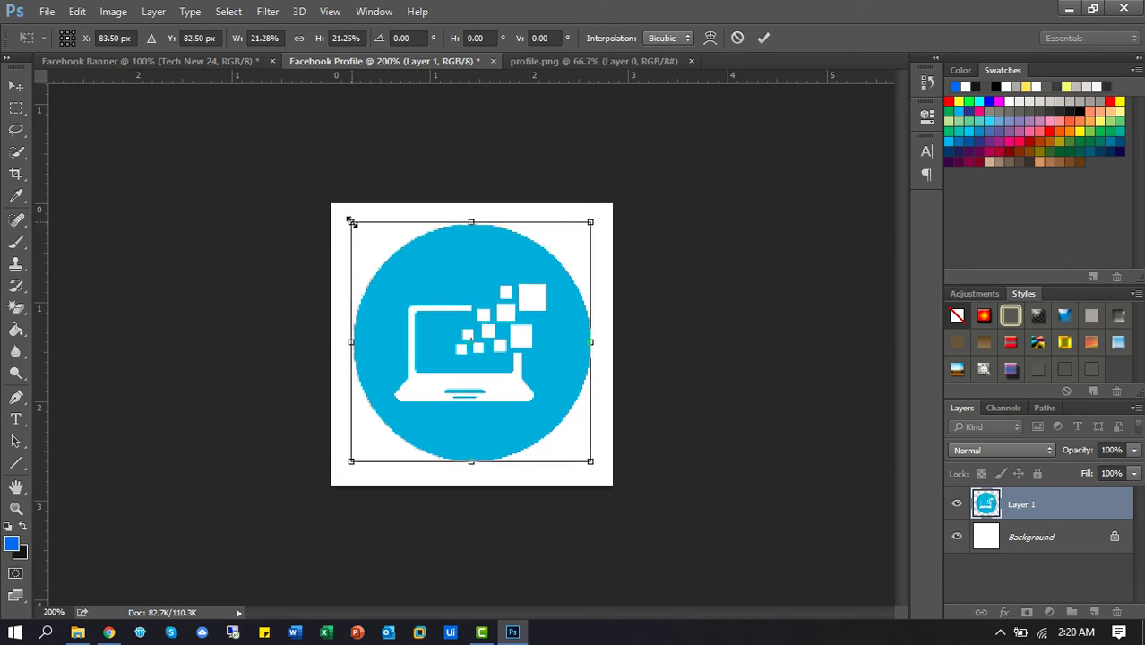
{"action": "left_click_drag", "start_coordinate": [351, 221], "coordinate": [345, 215]}
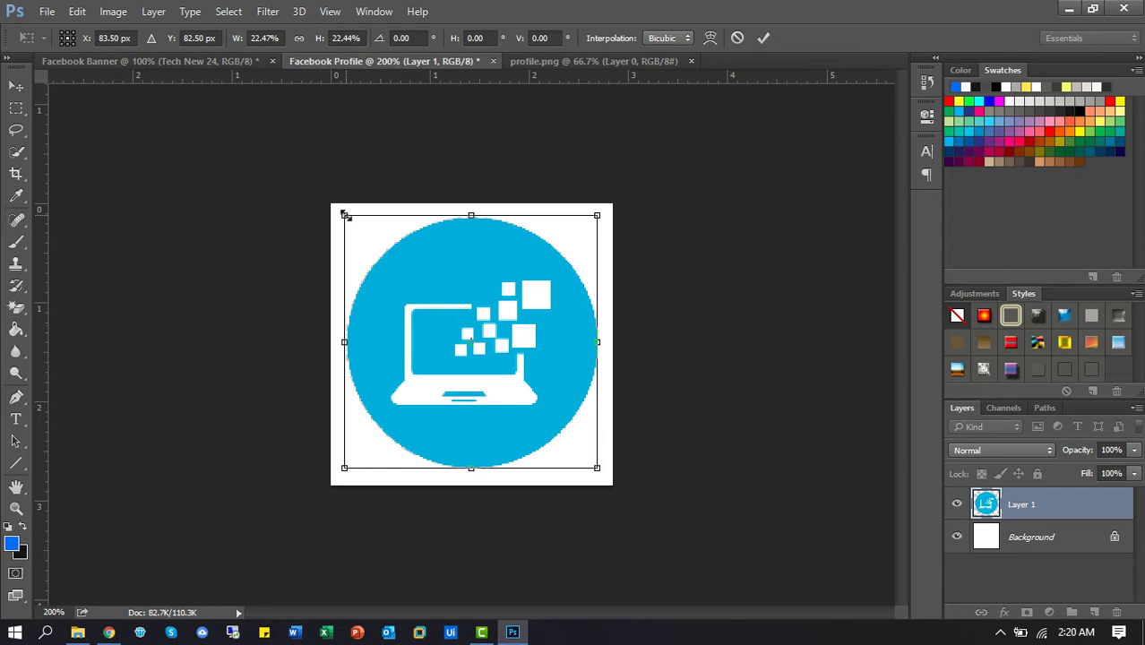
{"action": "key", "text": "Return"}
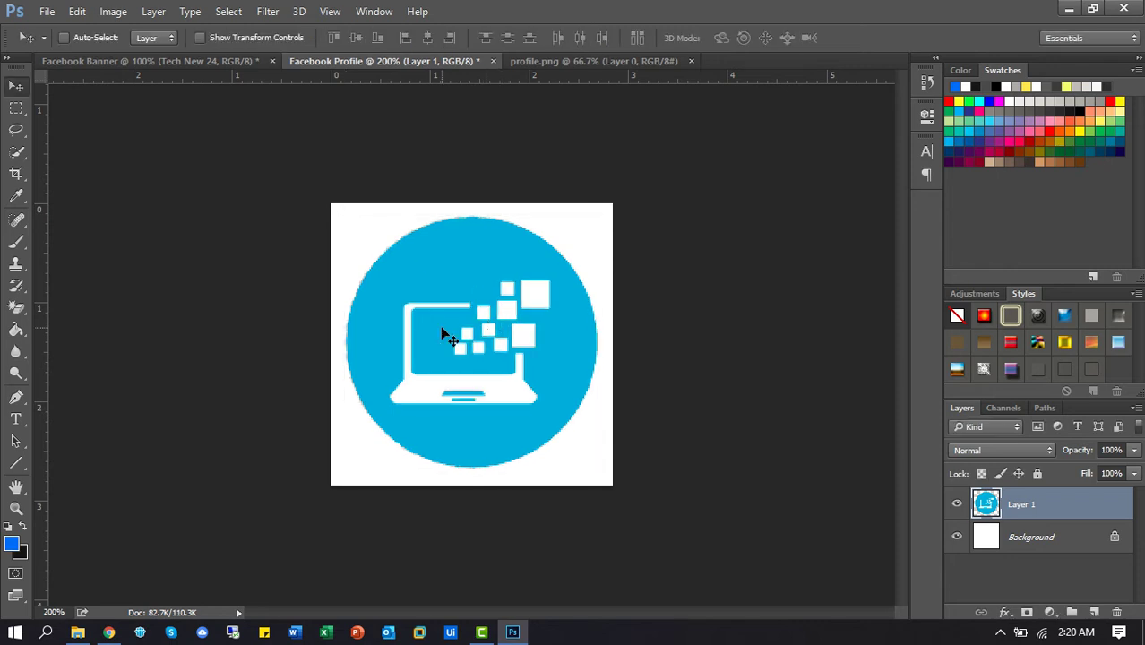
Nudge the logo slightly downward to centre it vertically on the canvas.
{"action": "key", "text": "Down"}
{"action": "key", "text": "Down"}
{"action": "key", "text": "Left"}
{"action": "key", "text": "Right"}
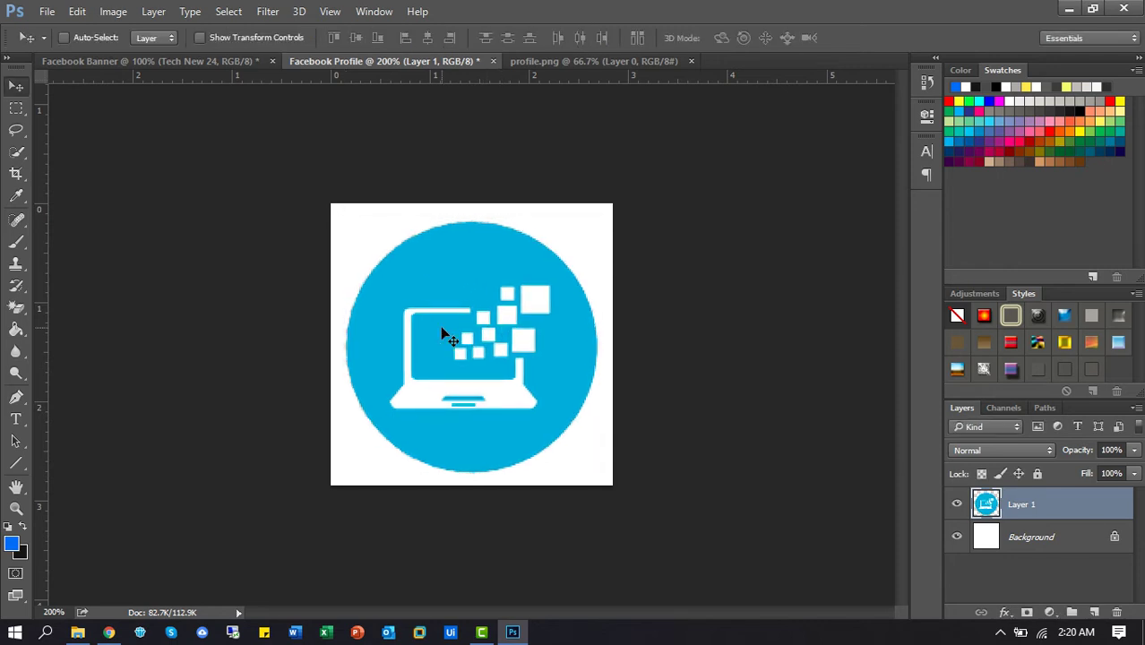
{"action": "key", "text": "Up"}
{"action": "key", "text": "Down"}
{"action": "key", "text": "Up"}
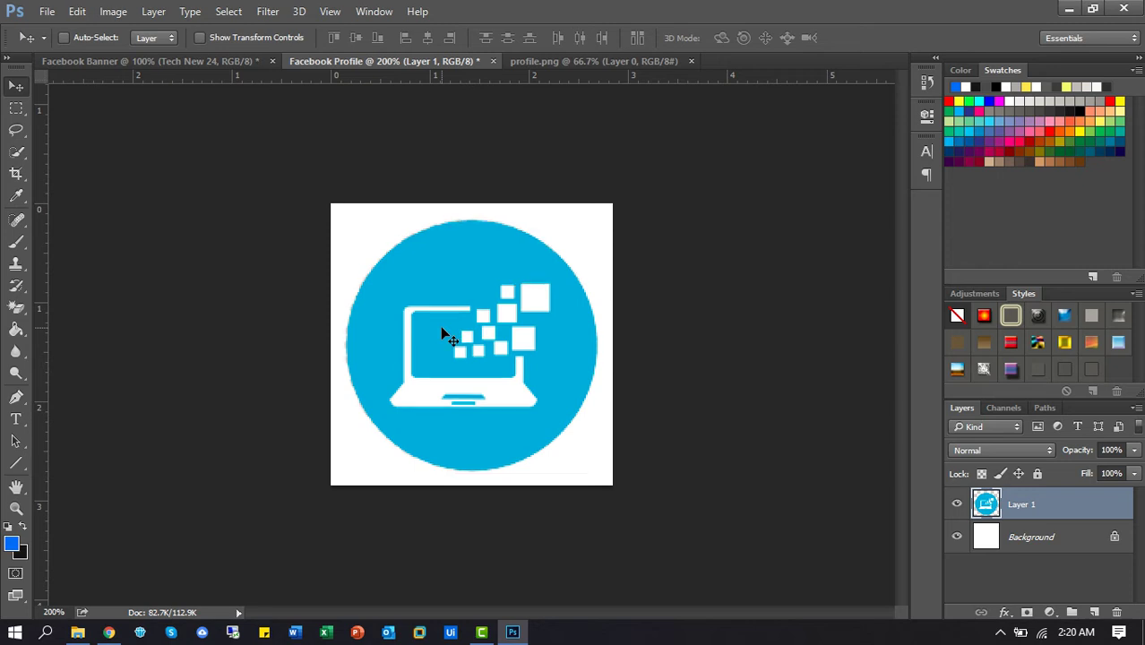
Convert the Background into the regular layer "Layer 0" and fill it with dark grey #1e1e1e.
{"action": "double_click", "coordinate": [1060, 537]}
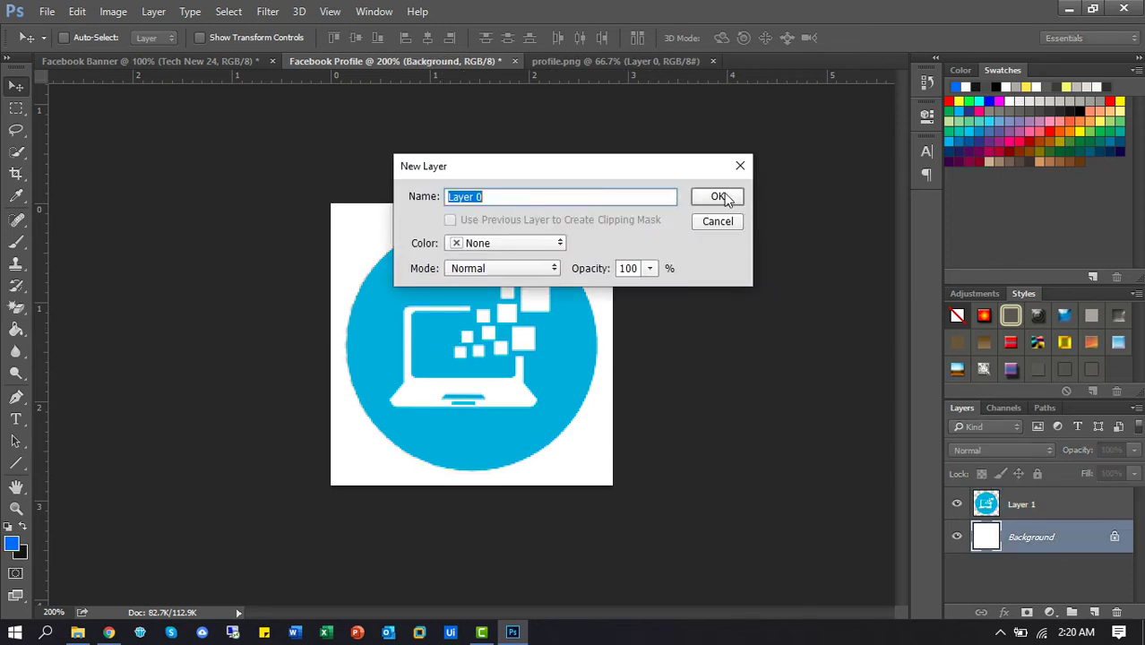
{"action": "left_click", "coordinate": [723, 197]}
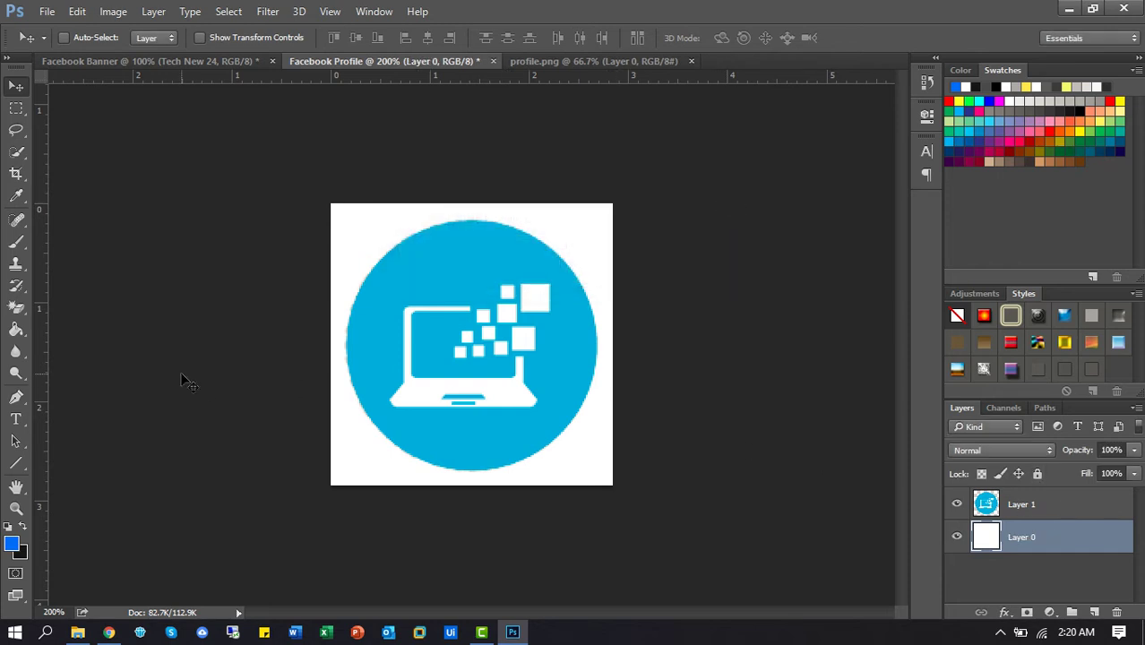
{"action": "left_click", "coordinate": [17, 330]}
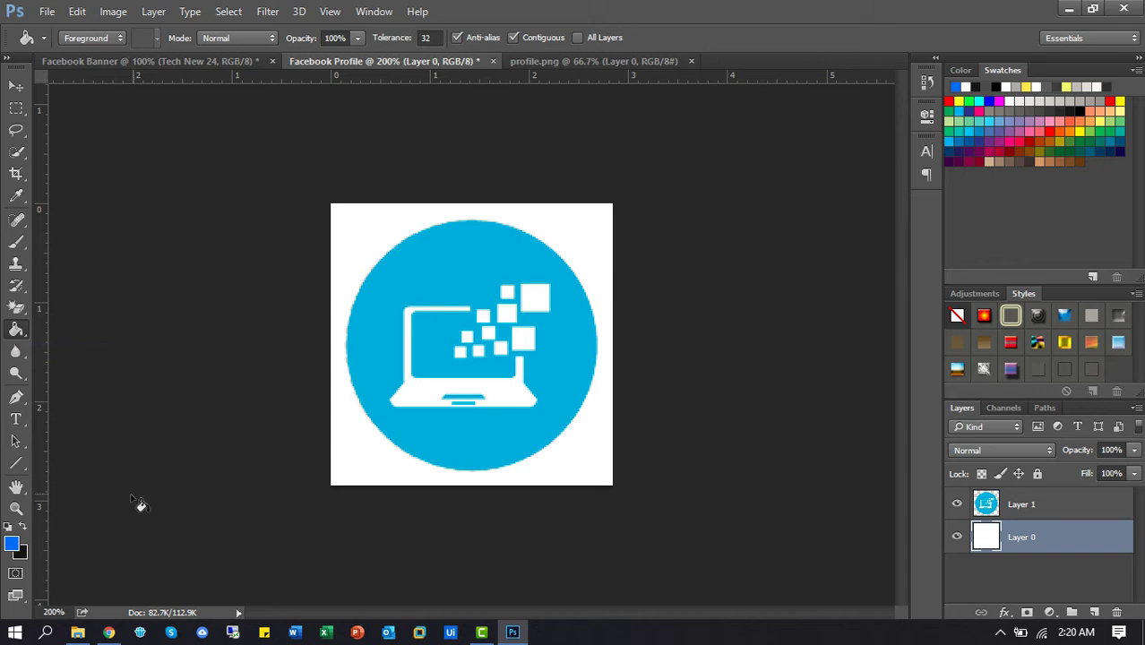
{"action": "left_click", "coordinate": [13, 544]}
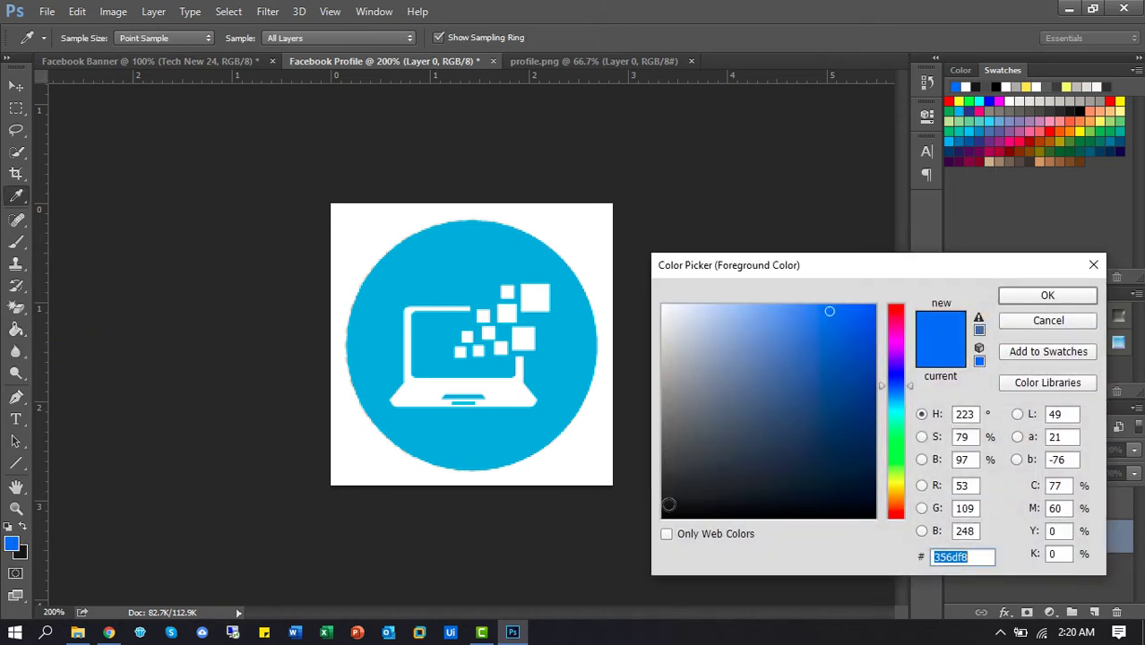
{"action": "left_click", "coordinate": [668, 499]}
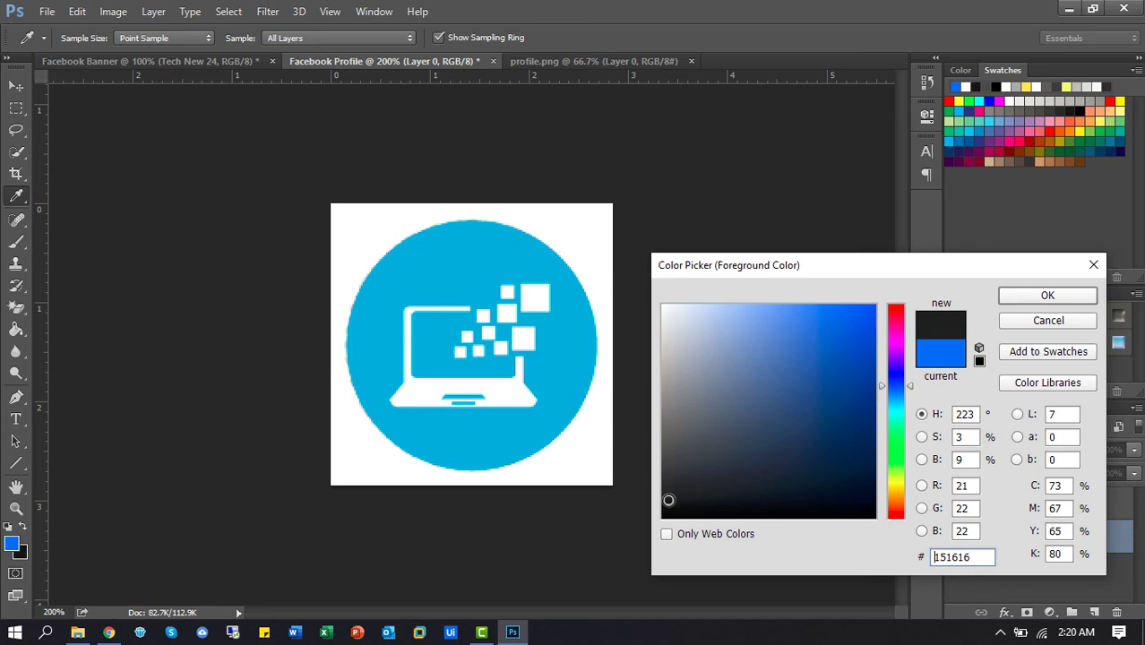
{"action": "left_click", "coordinate": [664, 492]}
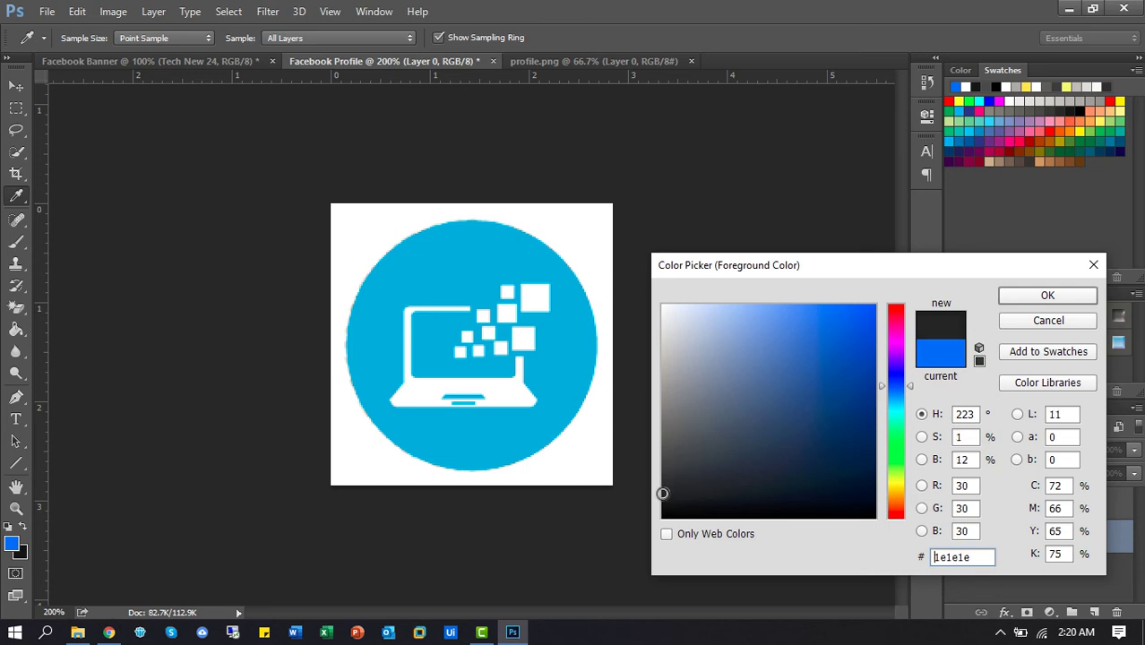
{"action": "left_click", "coordinate": [1047, 299]}
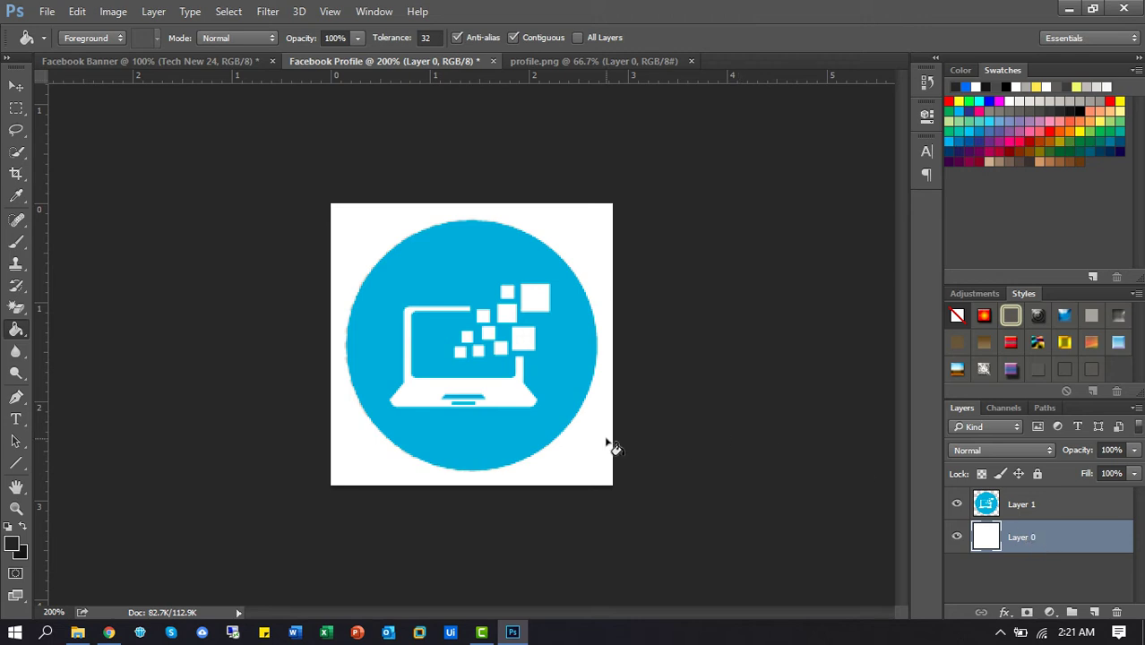
{"action": "left_click", "coordinate": [580, 445]}
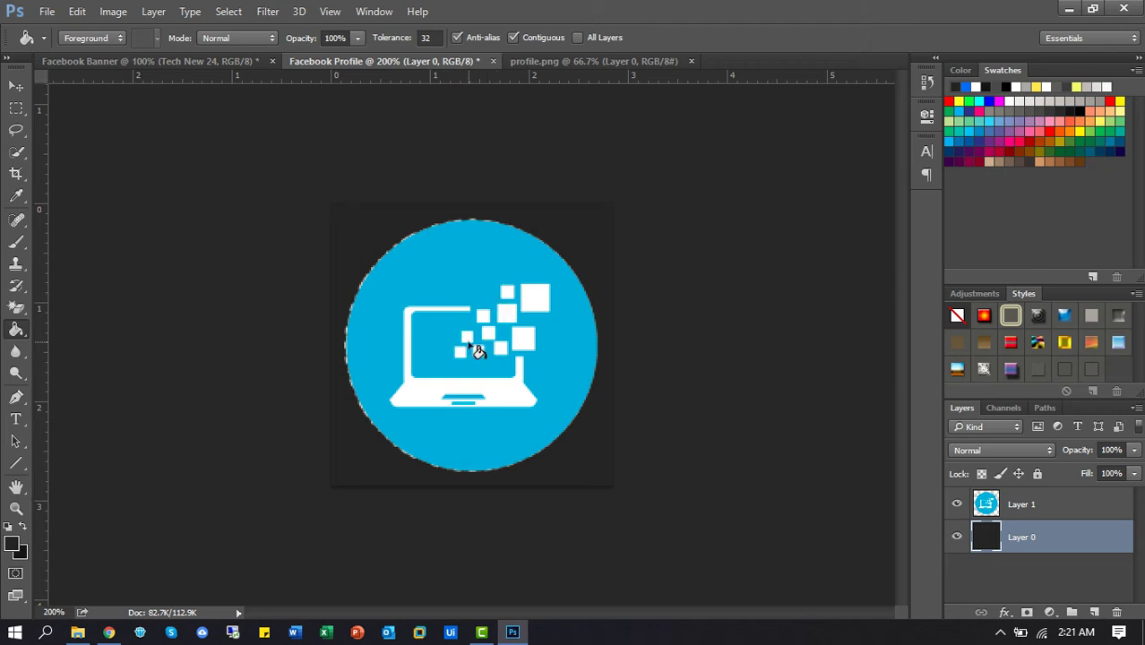
Select the logo layer with the Move tool and fine-tune its position at the centre of the dark background.
{"action": "left_click", "coordinate": [16, 88]}
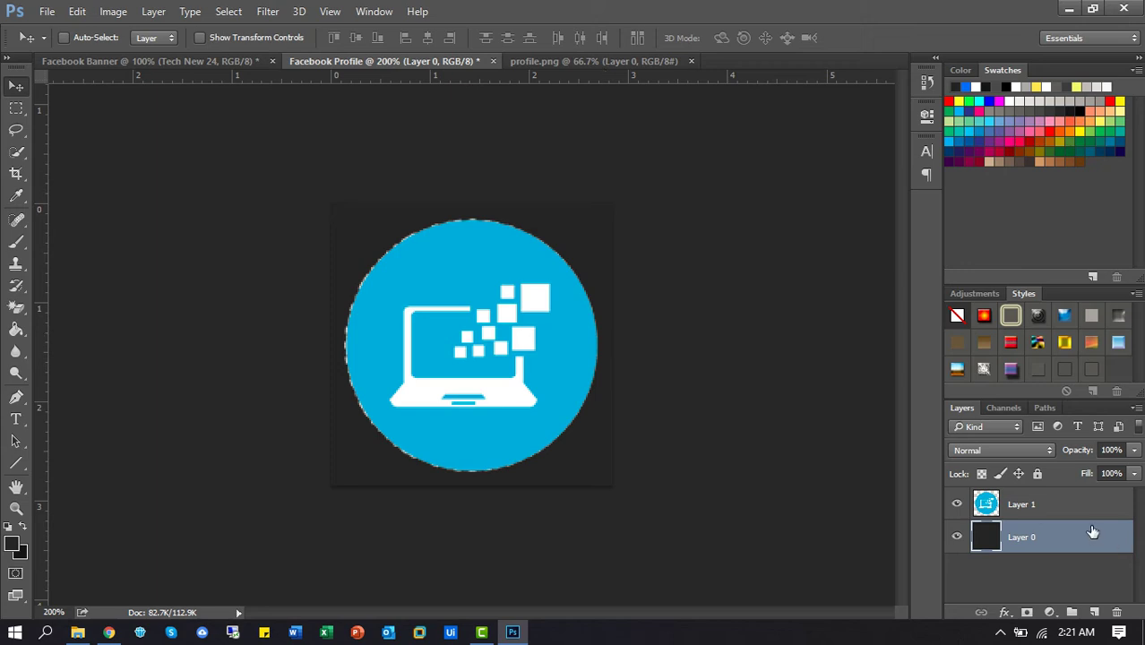
{"action": "left_click", "coordinate": [1035, 506]}
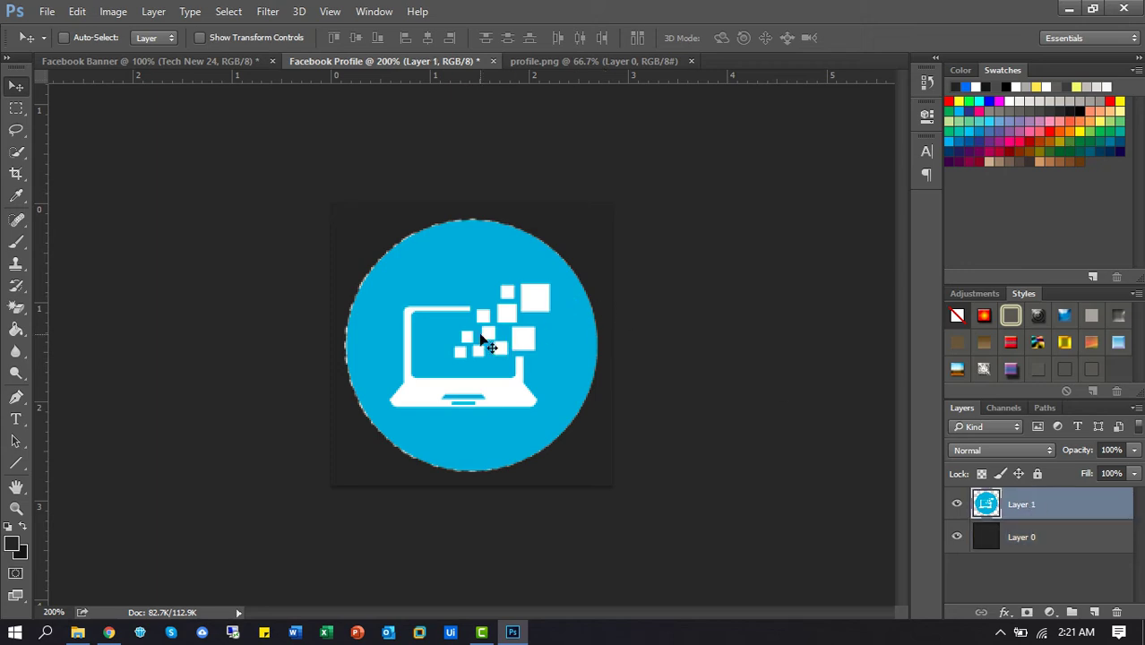
{"action": "mouse_move", "coordinate": [479, 329]}
{"action": "left_mouse_down"}
{"action": "mouse_move", "coordinate": [513, 358]}
{"action": "mouse_move", "coordinate": [484, 308]}
{"action": "mouse_move", "coordinate": [485, 338]}
{"action": "left_mouse_up"}
{"action": "key", "text": "Left"}
{"action": "key", "text": "Left"}
{"action": "key", "text": "Left"}
{"action": "key", "text": "Up"}
{"action": "key", "text": "Up"}
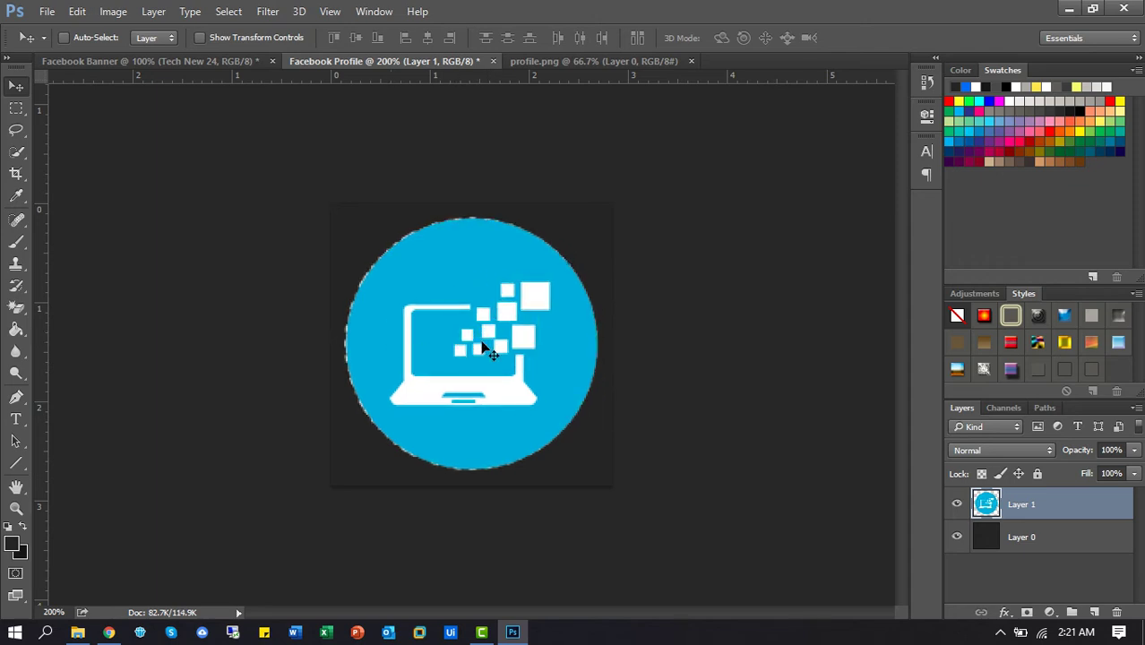
Scale the logo down slightly about its centre to leave more margin around the circle.
{"action": "key", "text": "ctrl+t"}
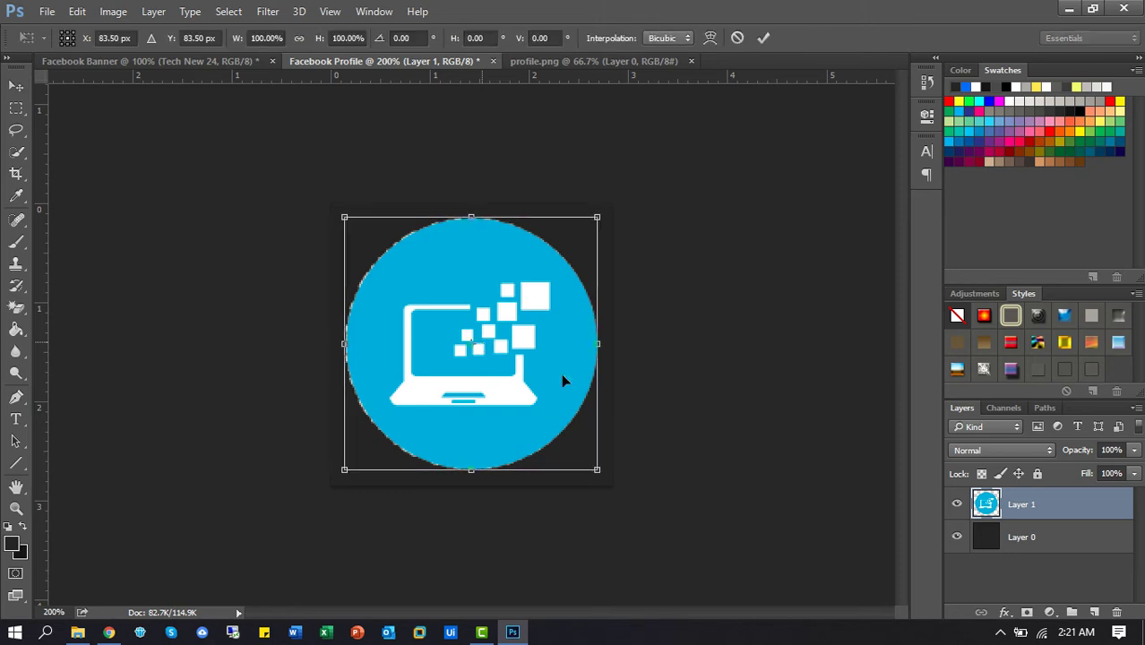
{"action": "left_click_drag", "start_coordinate": [597, 469], "coordinate": [589, 464]}
{"action": "key", "text": "Return"}
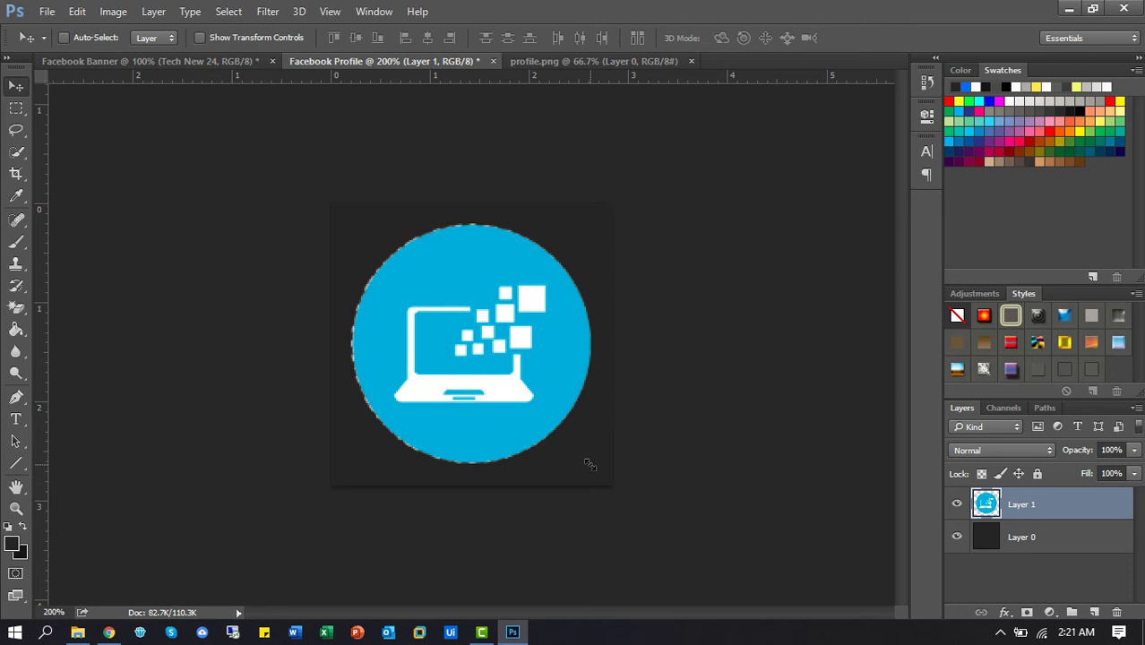
Make a circular selection about 2.17 cm across with the Elliptical Marquee and centre it just inside the blue logo circle's edge.
{"action": "left_click", "coordinate": [18, 109]}
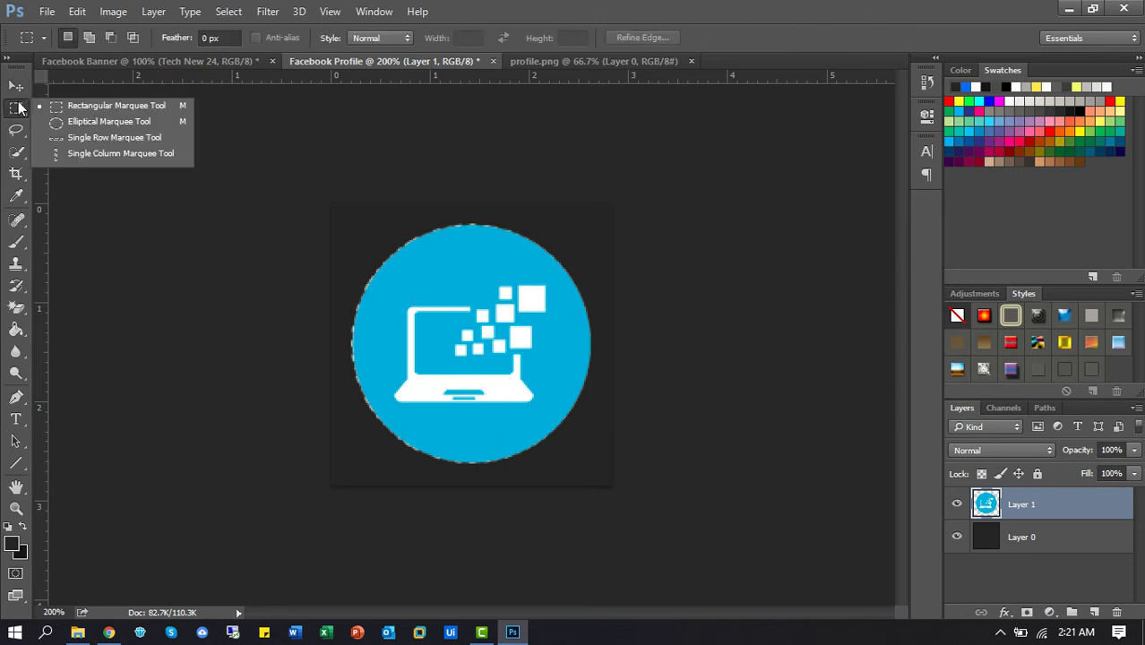
{"action": "left_click", "coordinate": [120, 125]}
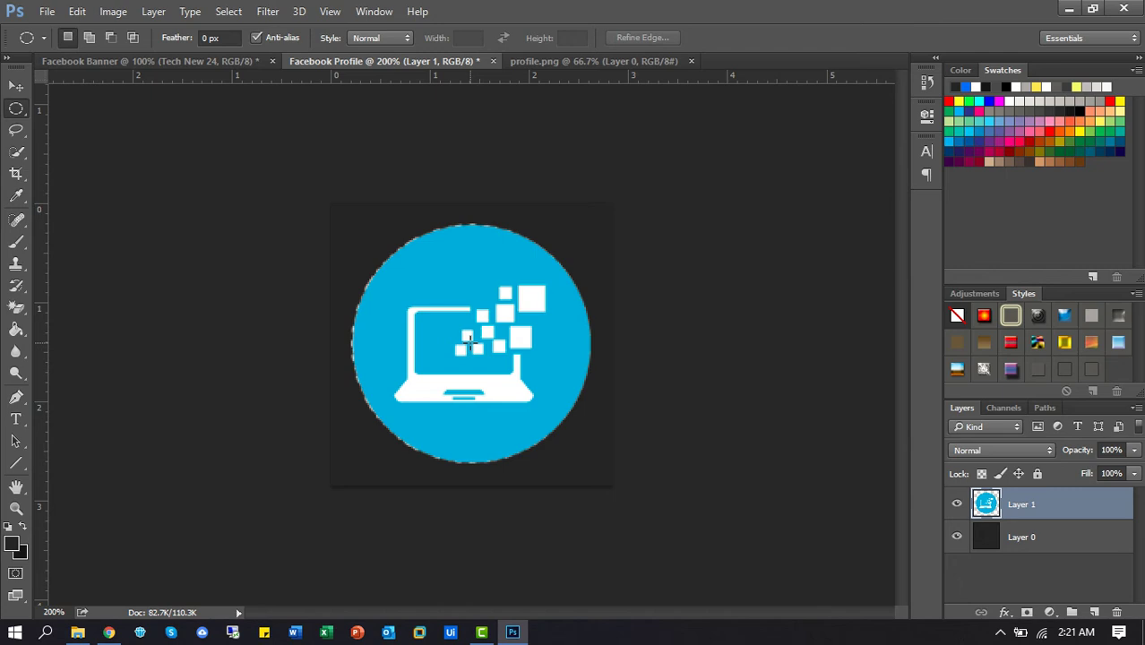
{"action": "key", "text": "alt+shift"}
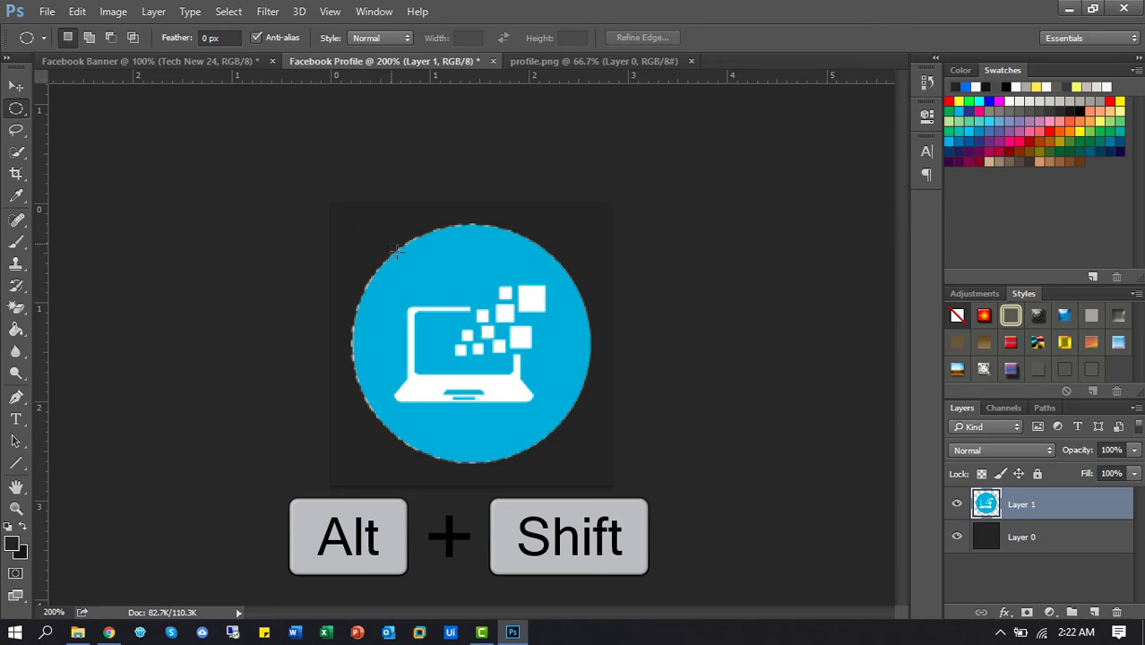
{"action": "left_click_drag", "start_coordinate": [397, 252], "coordinate": [609, 457]}
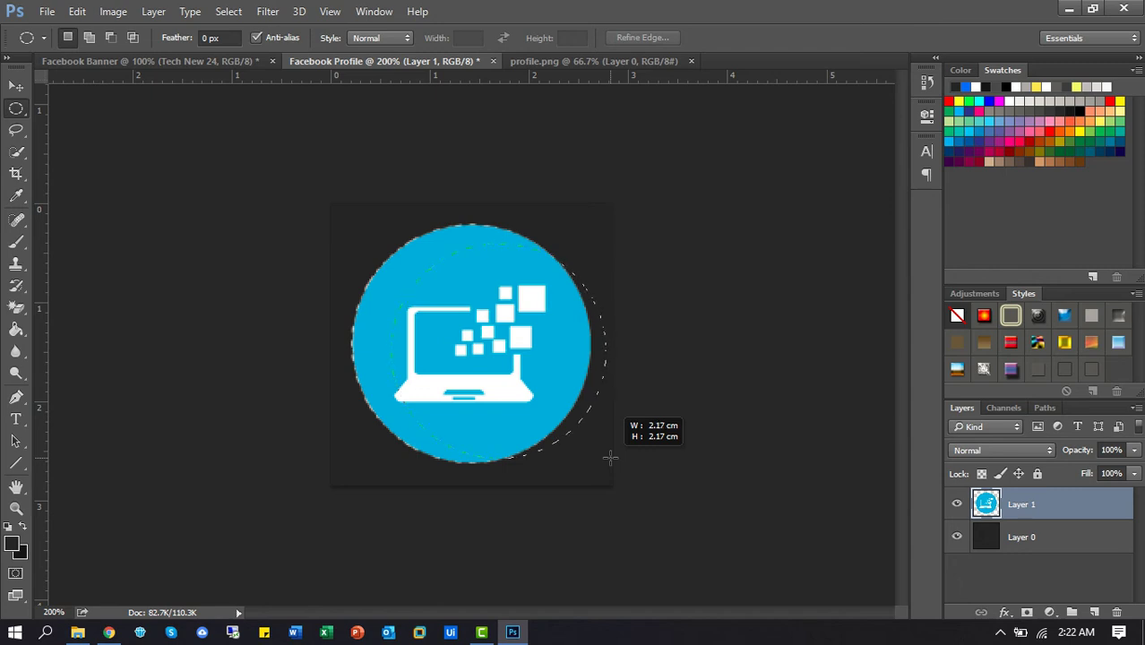
{"action": "mouse_move", "coordinate": [610, 457]}
{"action": "left_mouse_down"}
{"action": "mouse_move", "coordinate": [506, 391]}
{"action": "mouse_move", "coordinate": [501, 361]}
{"action": "mouse_move", "coordinate": [491, 362]}
{"action": "mouse_move", "coordinate": [497, 372]}
{"action": "left_mouse_up"}
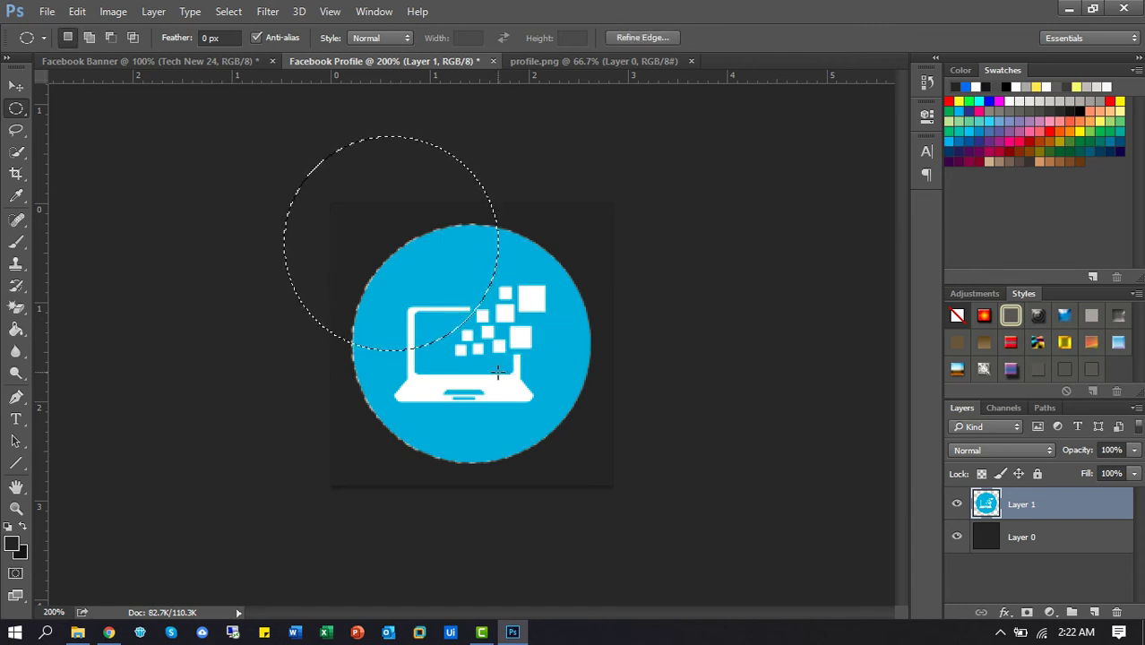
{"action": "left_click_drag", "start_coordinate": [389, 230], "coordinate": [465, 332]}
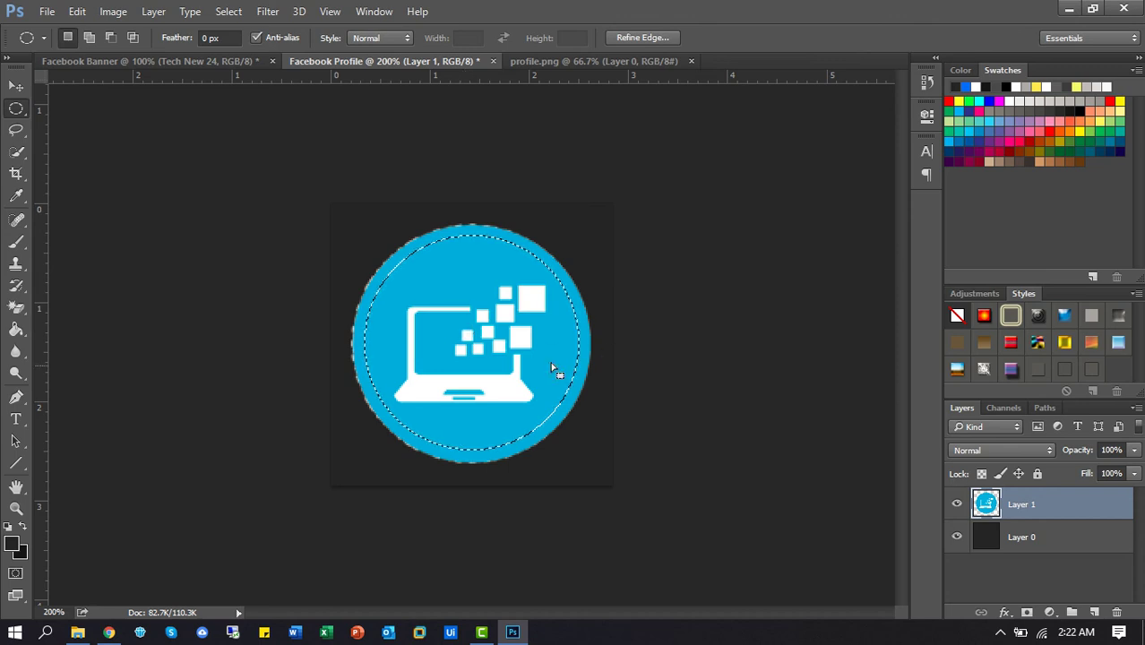
Invert the circular selection, delete the logo's outer ring on Layer 1 and deselect.
{"action": "key", "text": "ctrl+shift+i"}
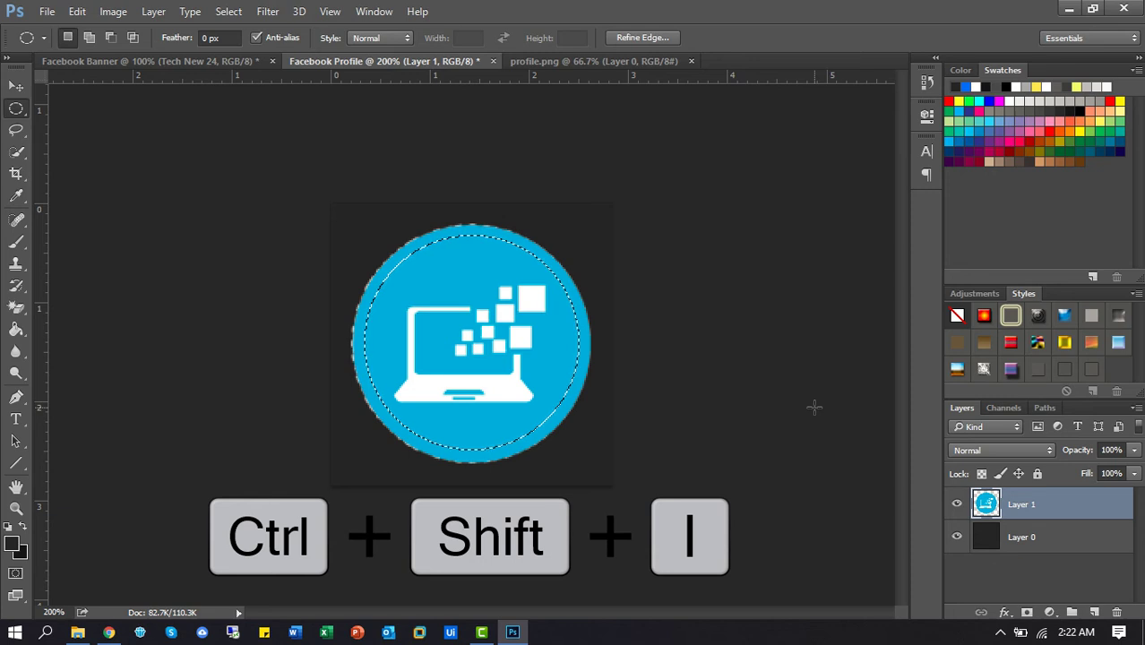
{"action": "key", "text": "ctrl+shift+i"}
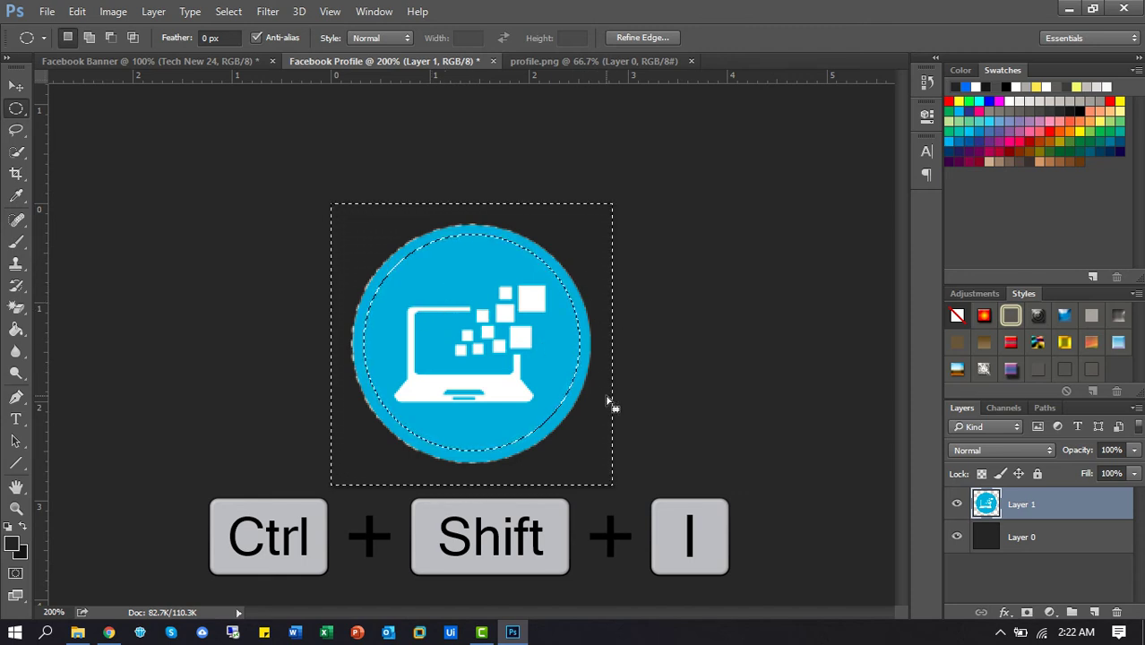
{"action": "key", "text": "Delete"}
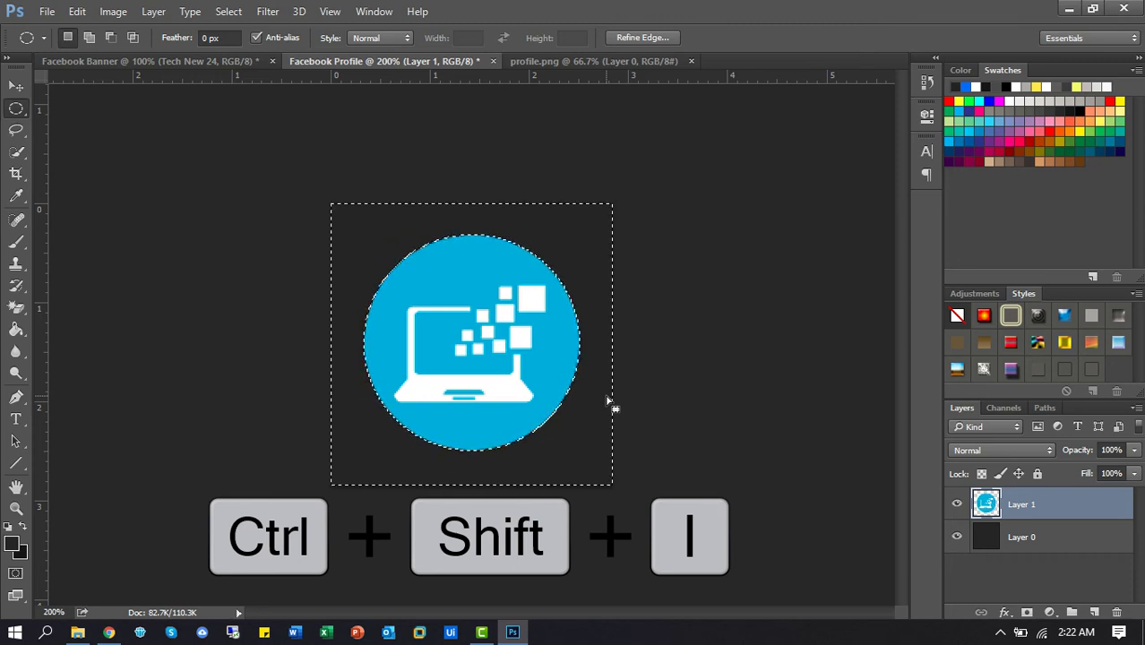
{"action": "left_click", "coordinate": [765, 400]}
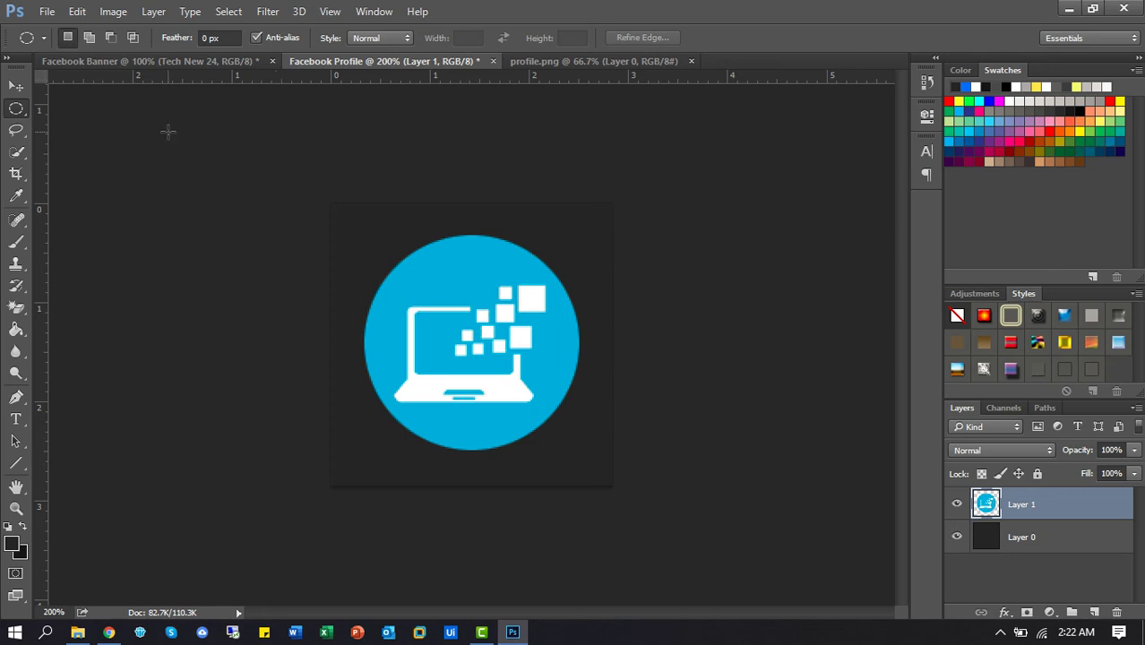
Export the profile picture for web as a PNG-24 named Facebook-Profile.png on the Desktop.
{"action": "left_click", "coordinate": [43, 11]}
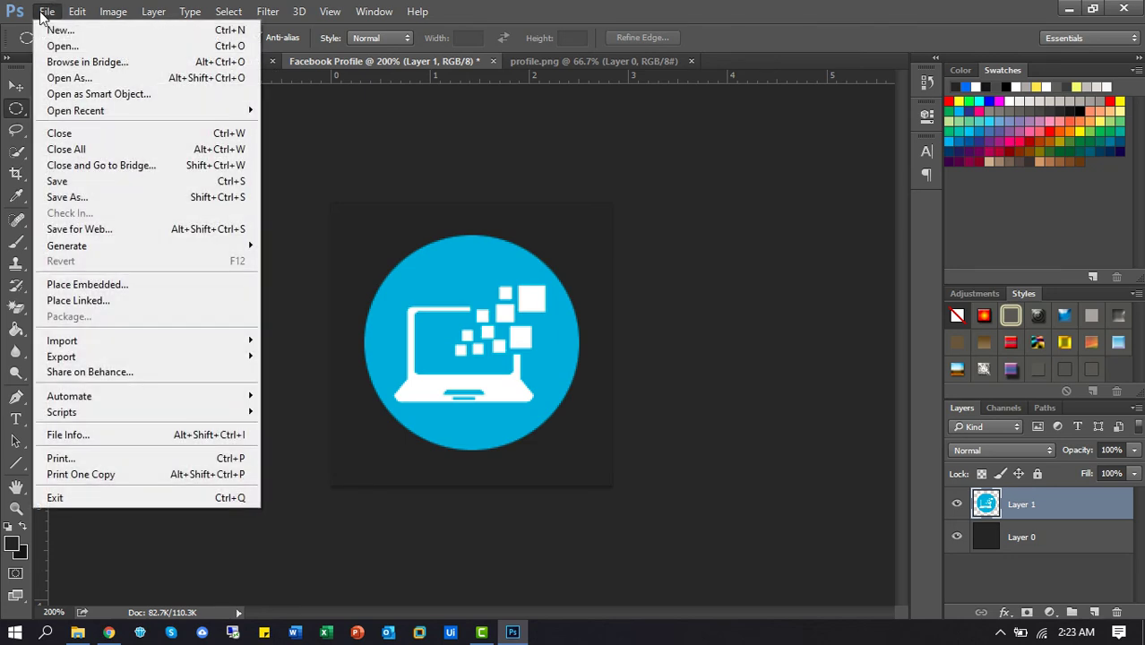
{"action": "left_click", "coordinate": [89, 235]}
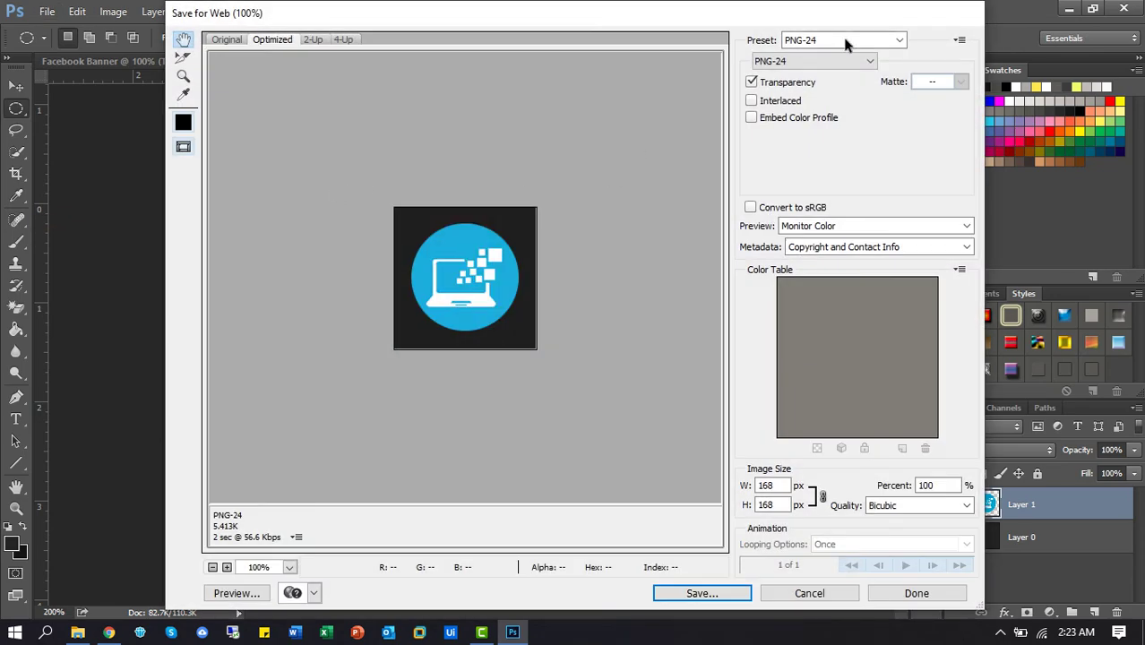
{"action": "left_click", "coordinate": [694, 594]}
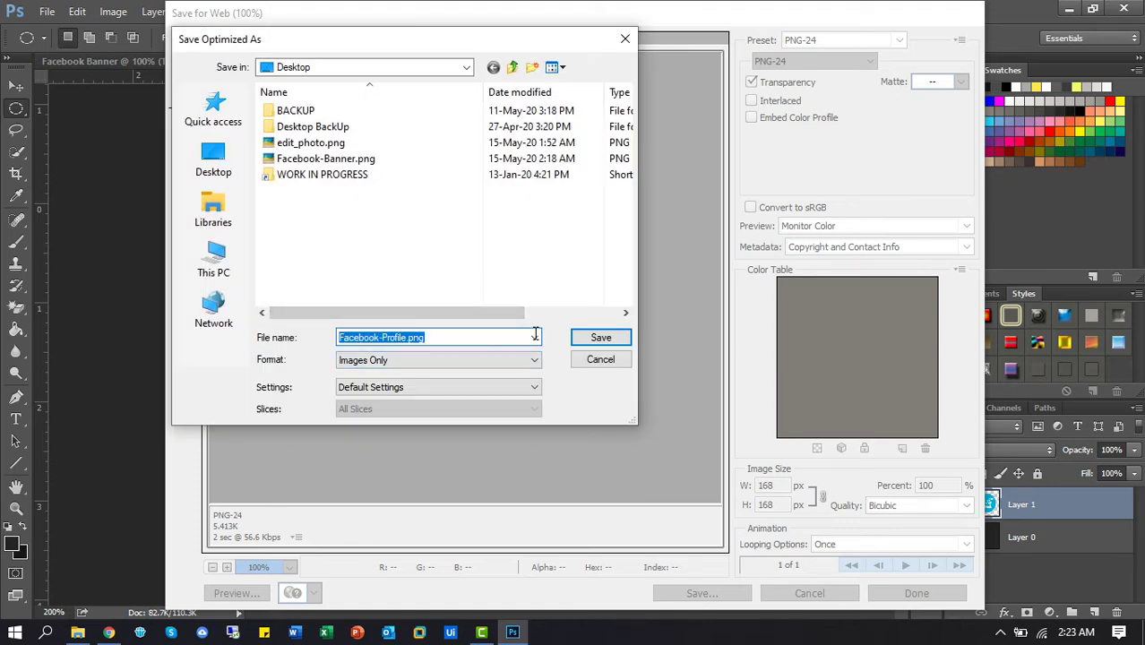
{"action": "left_click", "coordinate": [601, 338]}
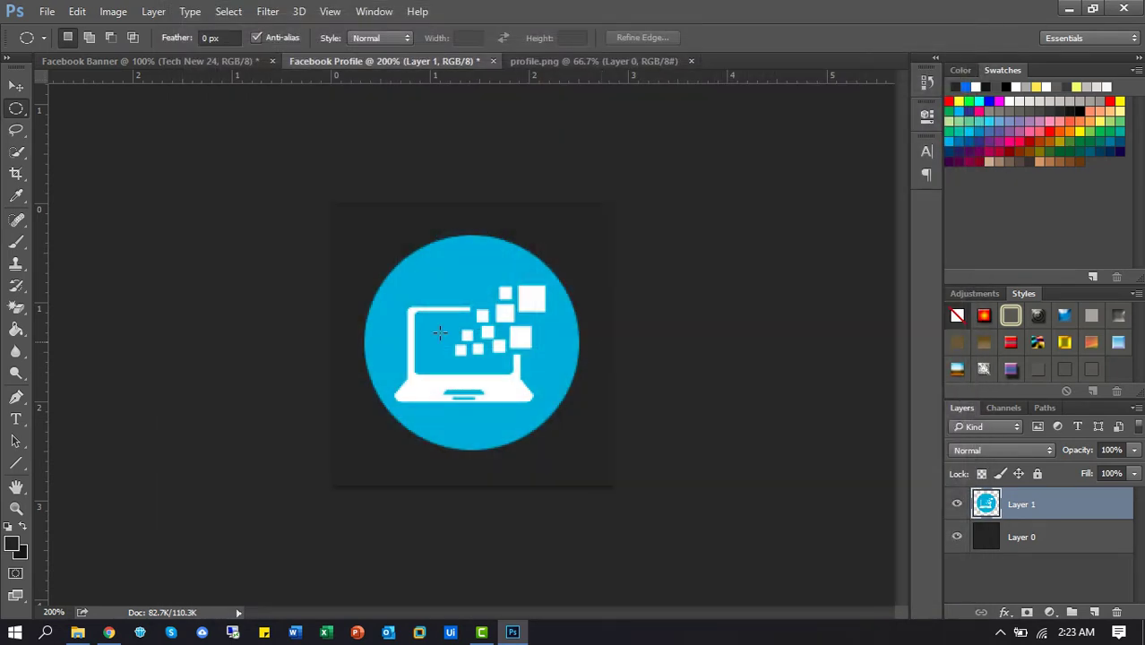
{"action": "left_click", "coordinate": [149, 62]}
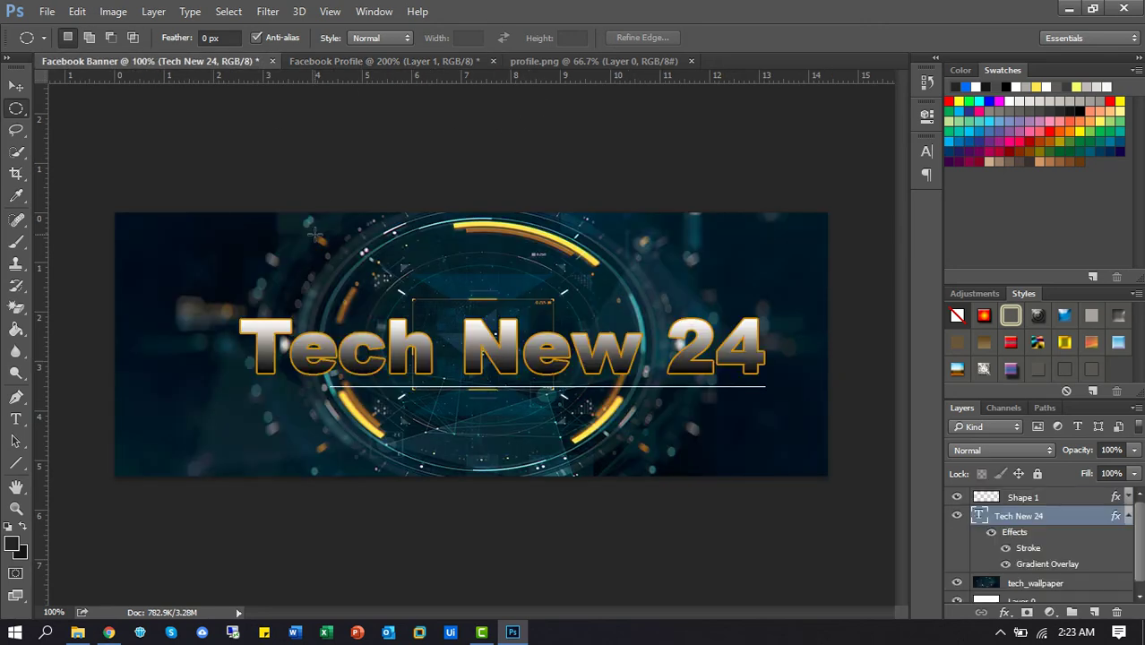
{"action": "left_click", "coordinate": [358, 61]}
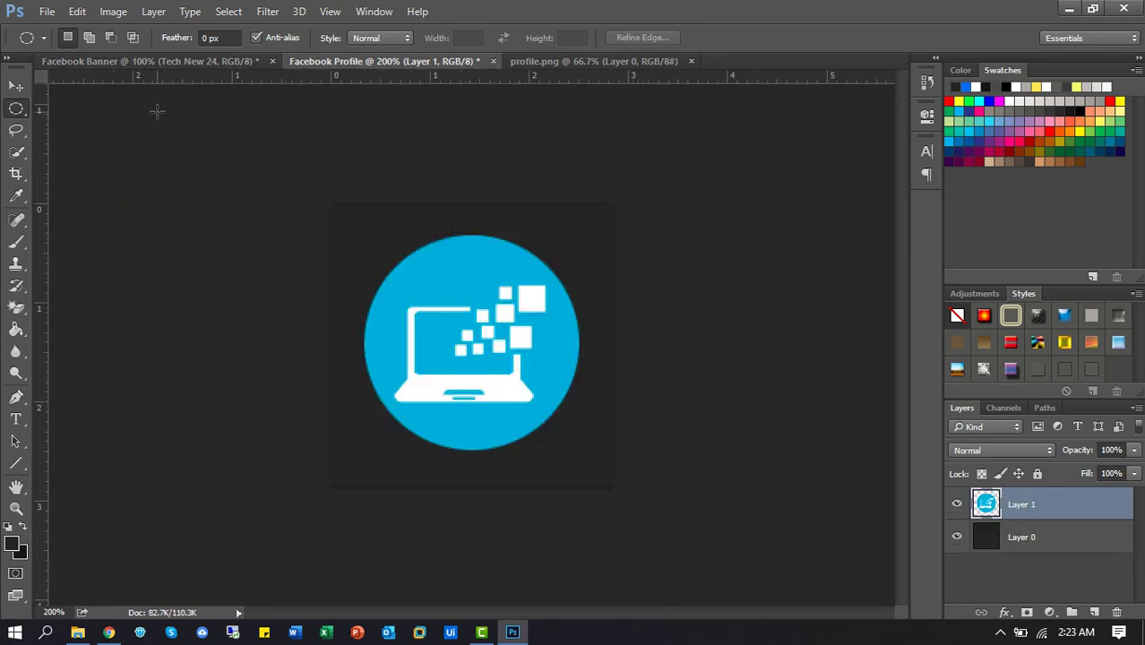
{"action": "left_click", "coordinate": [16, 86]}
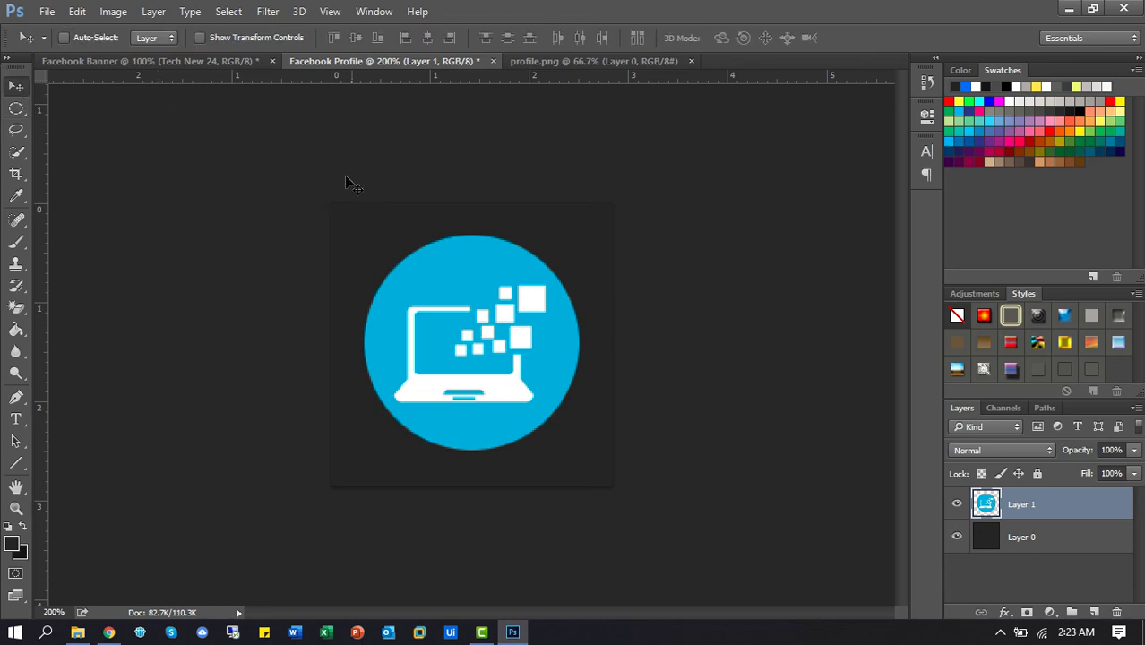
Switch to the Tech World News 24 Facebook page in Chrome and close the technology icon search page and the downloads bar.
{"action": "left_click", "coordinate": [108, 633]}
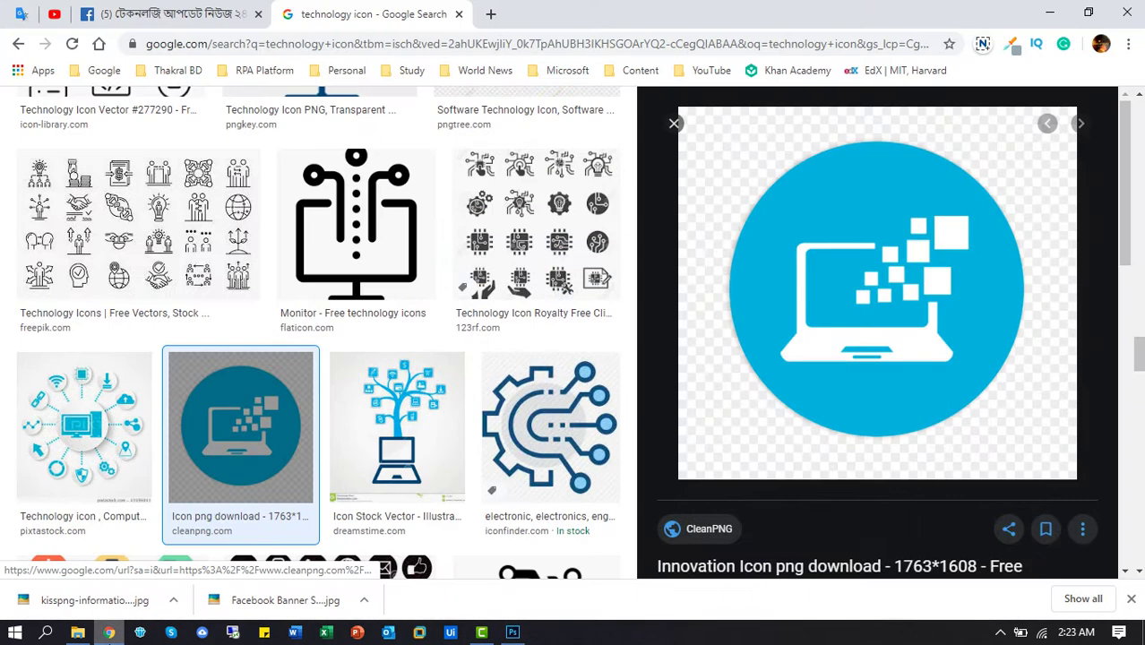
{"action": "left_click", "coordinate": [154, 4]}
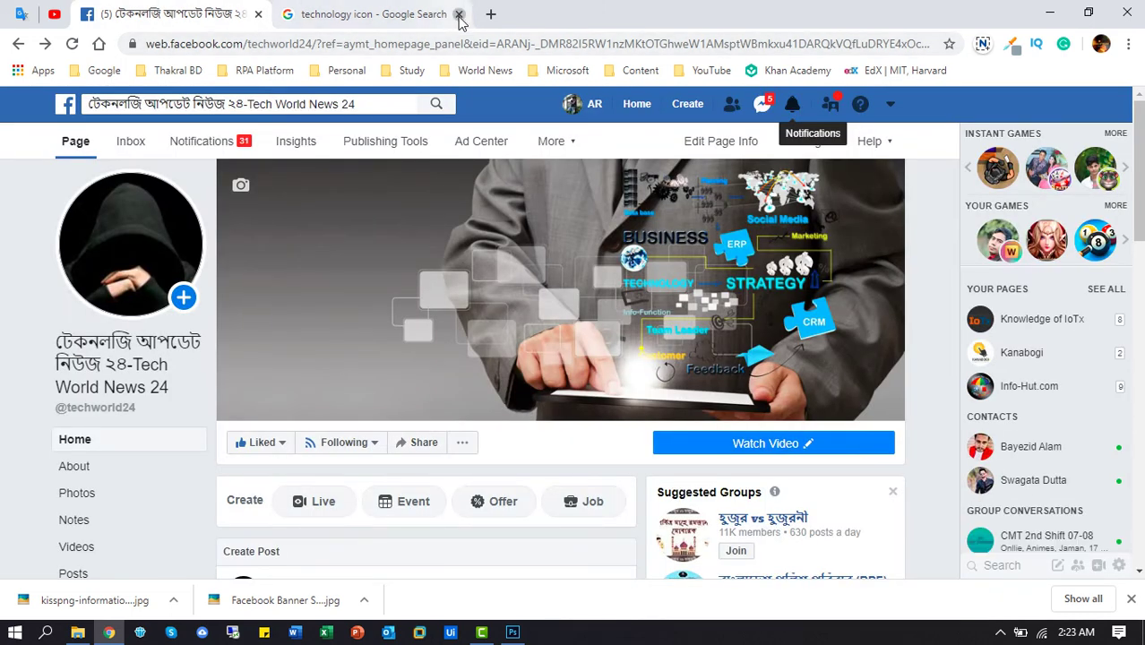
{"action": "left_click", "coordinate": [458, 15]}
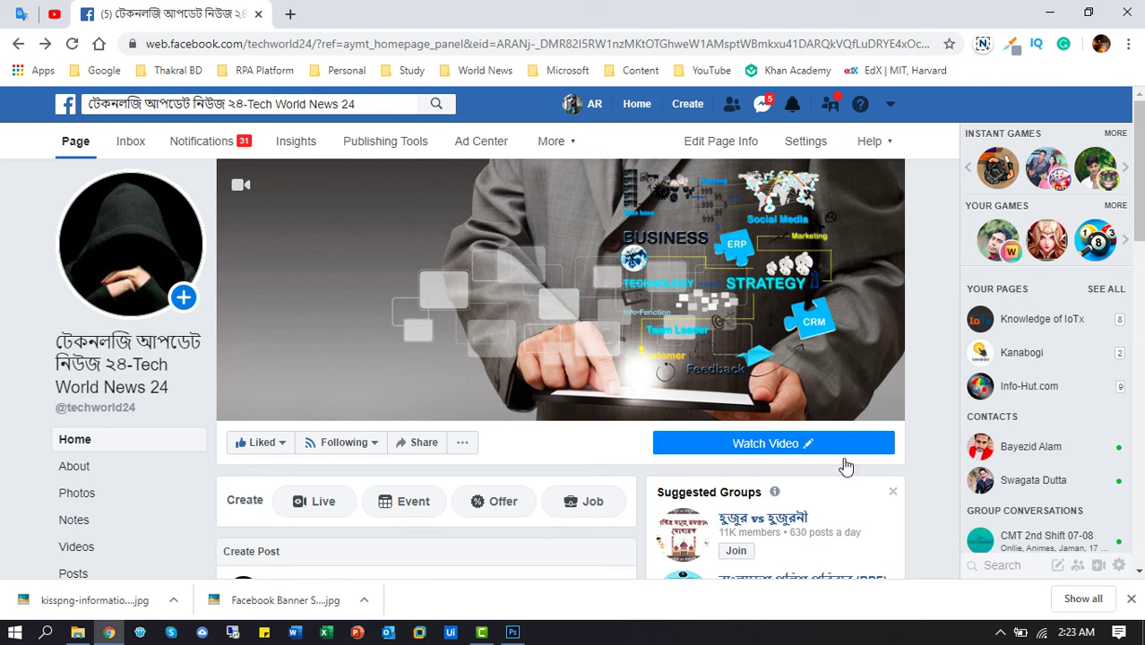
{"action": "left_click", "coordinate": [1130, 599]}
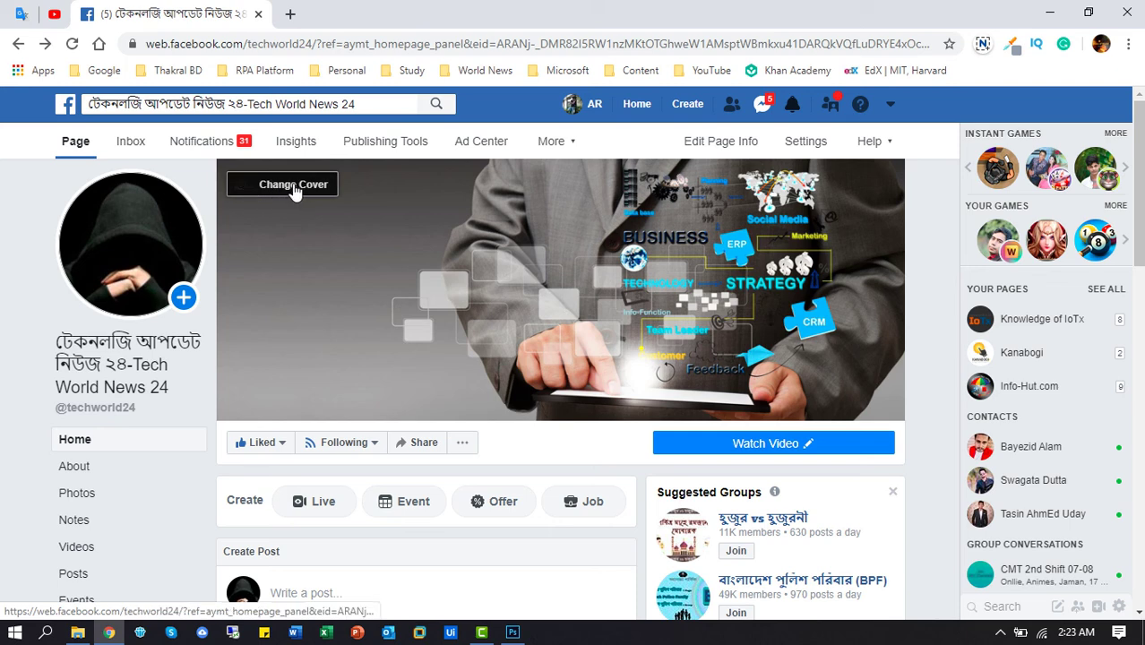
Upload Facebook-Banner.png from the Desktop as the page's cover photo, adjust its position and save it.
{"action": "left_click", "coordinate": [294, 189]}
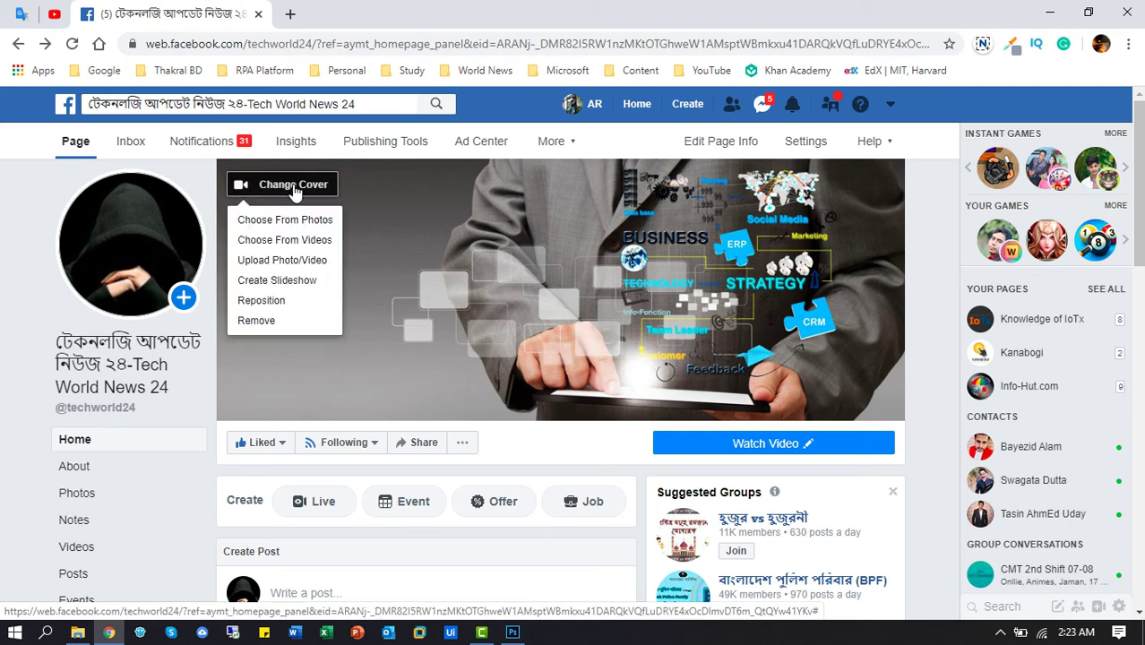
{"action": "left_click", "coordinate": [300, 265]}
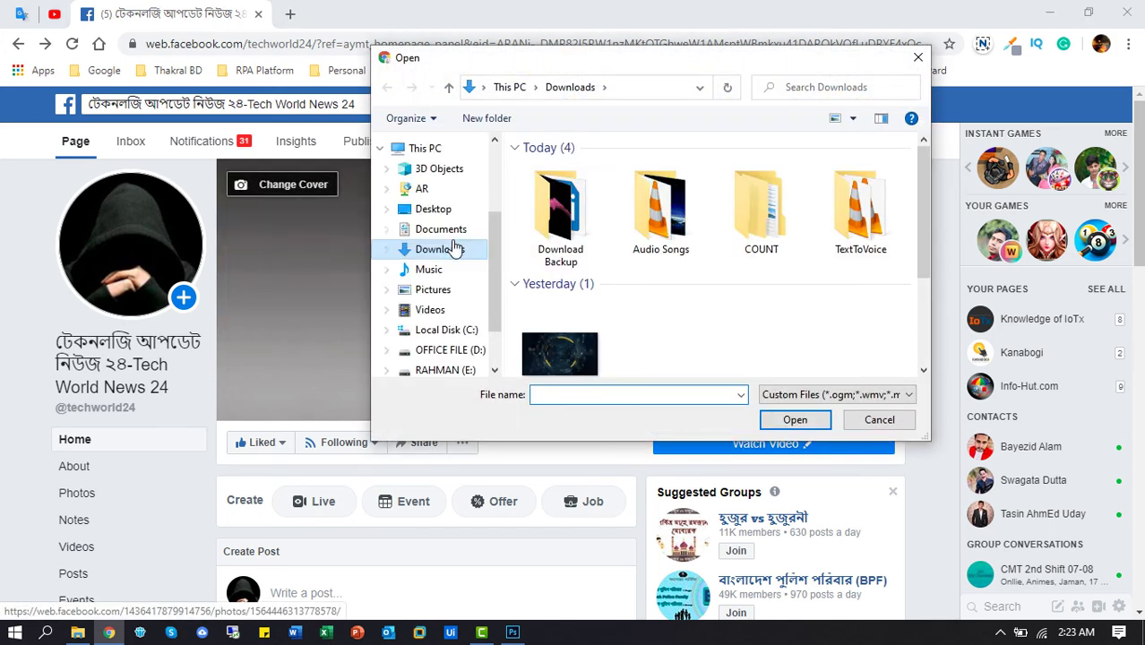
{"action": "left_click", "coordinate": [431, 212]}
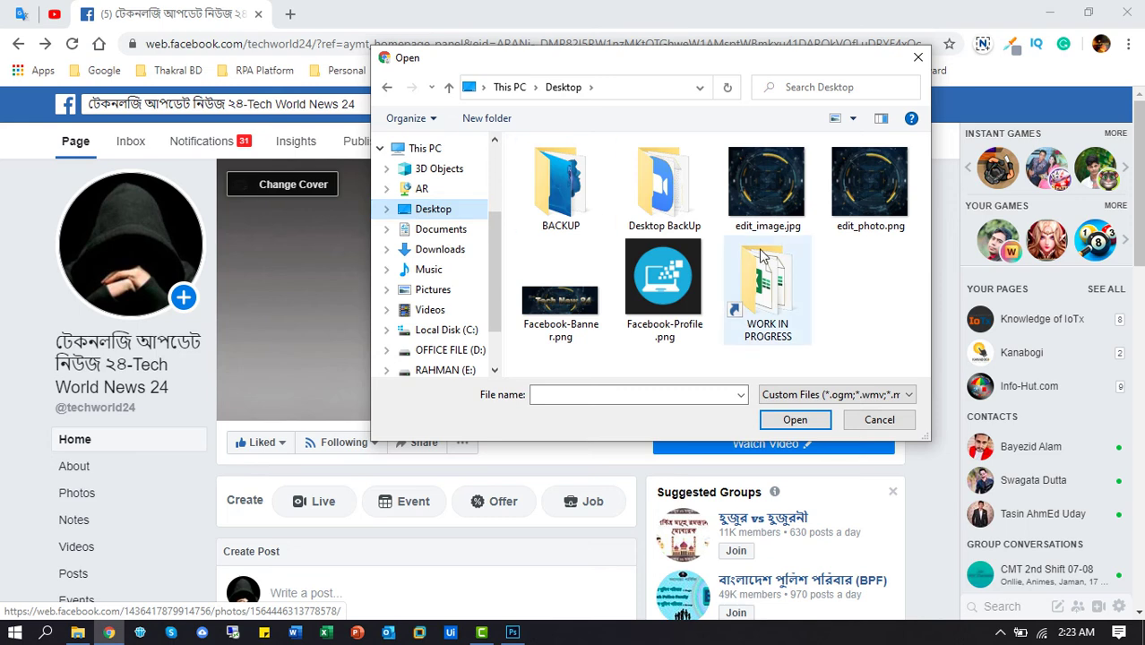
{"action": "double_click", "coordinate": [562, 304]}
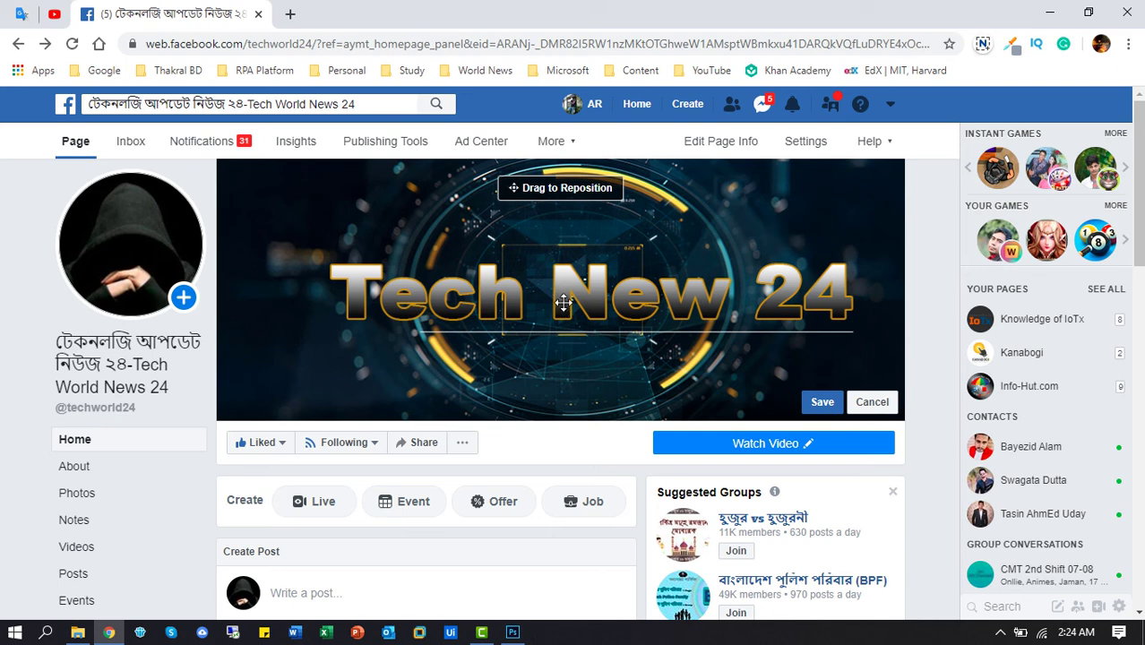
{"action": "left_click_drag", "start_coordinate": [472, 229], "coordinate": [516, 286]}
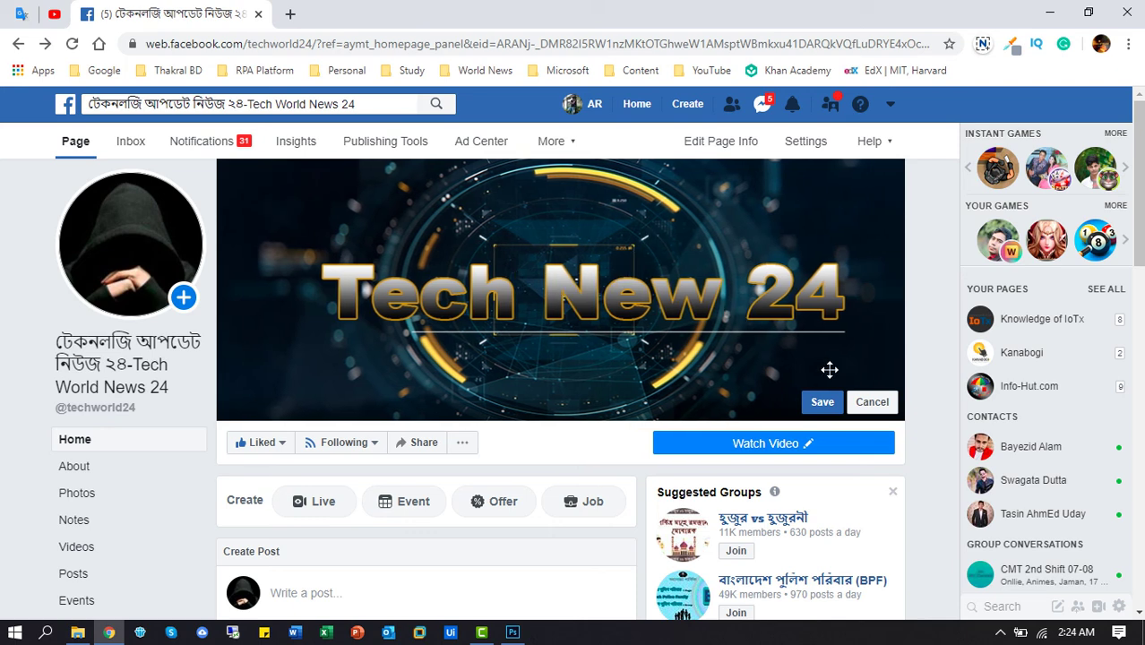
{"action": "left_click", "coordinate": [822, 402]}
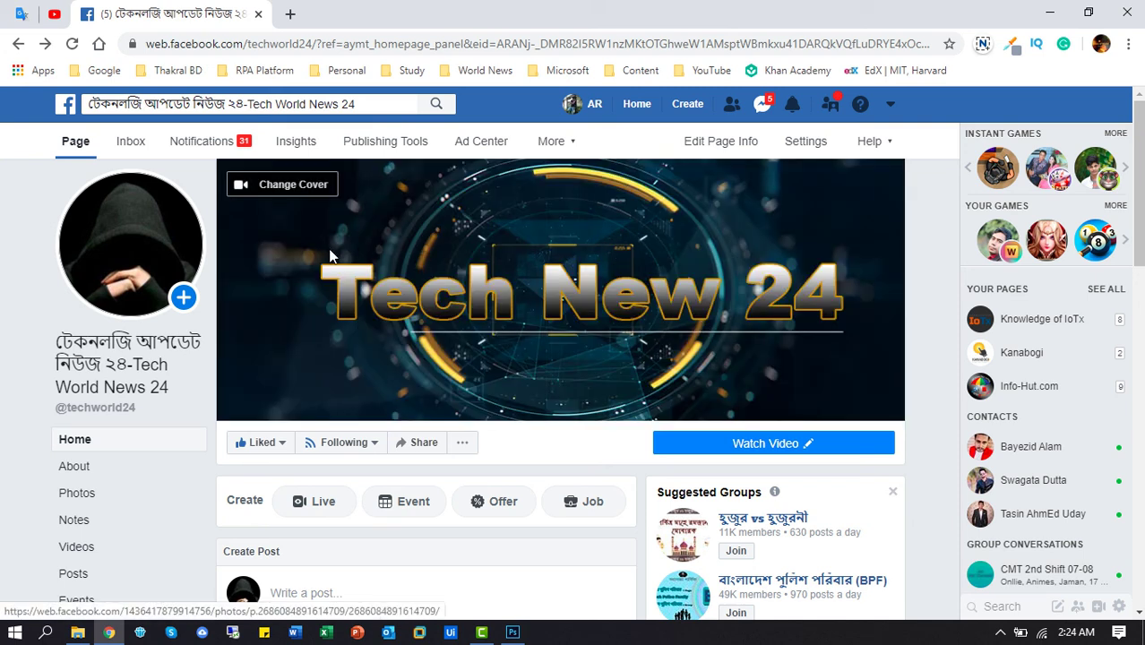
Upload Facebook-Profile.png from the Desktop as the page's profile picture and save it with the default crop.
{"action": "mouse_move", "coordinate": [158, 238]}
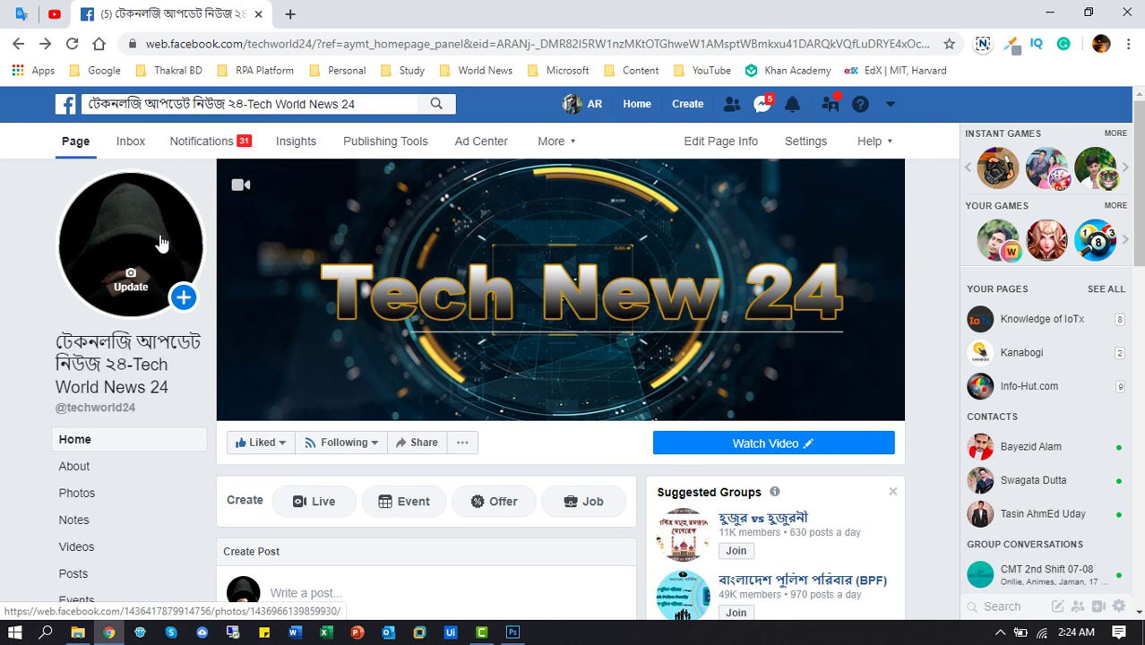
{"action": "left_click", "coordinate": [130, 283]}
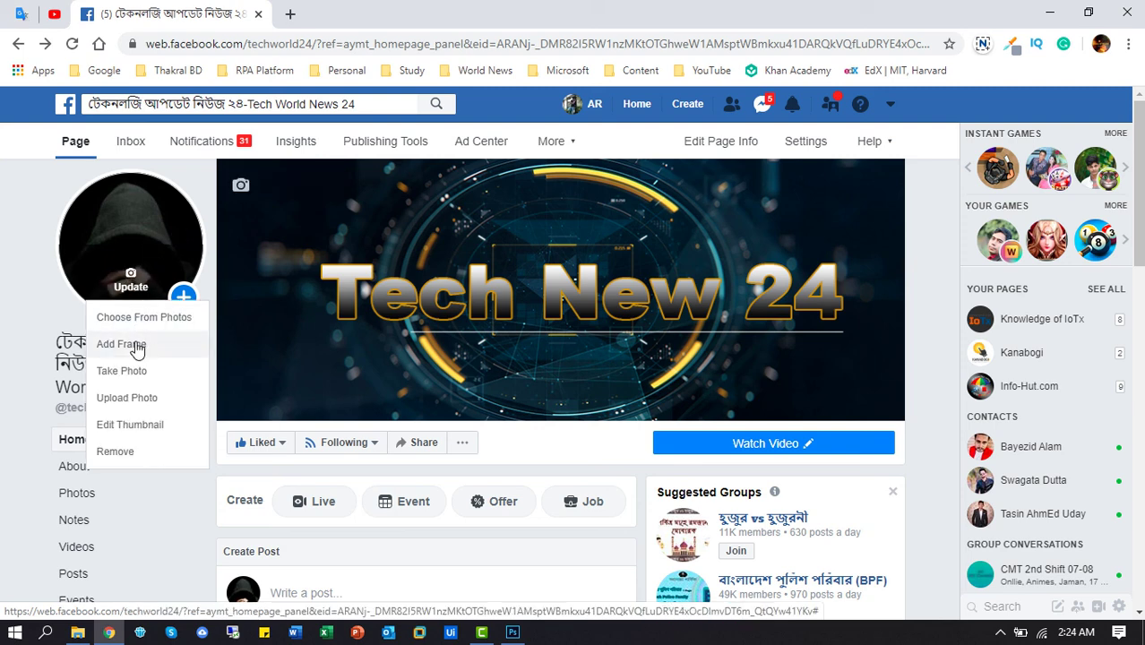
{"action": "left_click", "coordinate": [160, 400]}
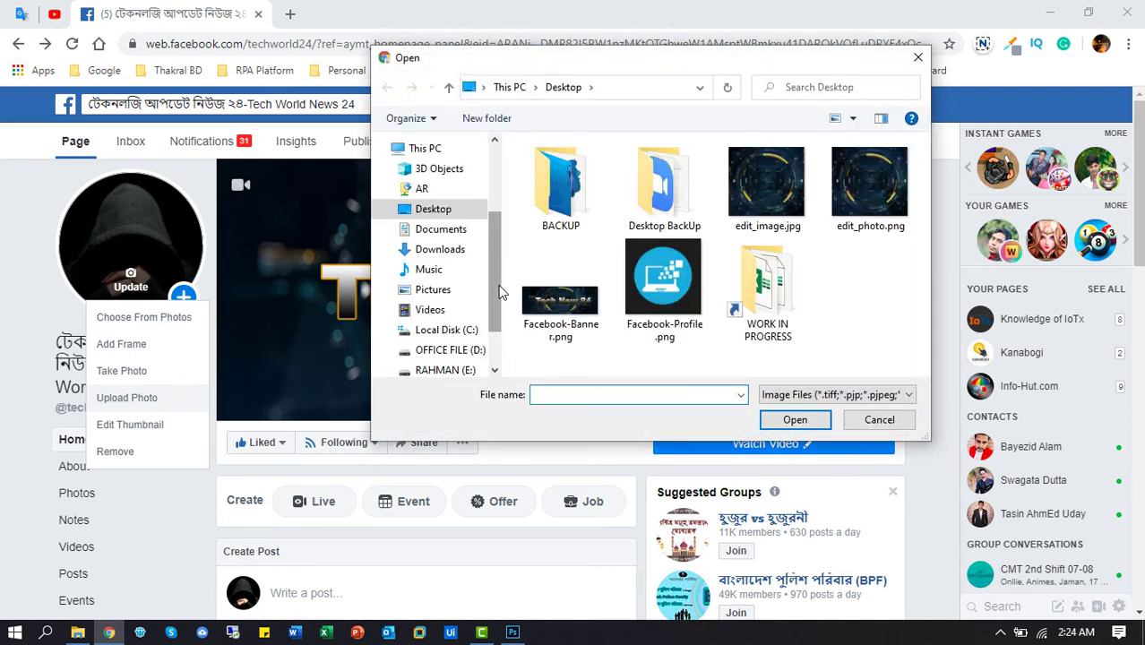
{"action": "left_click", "coordinate": [665, 282]}
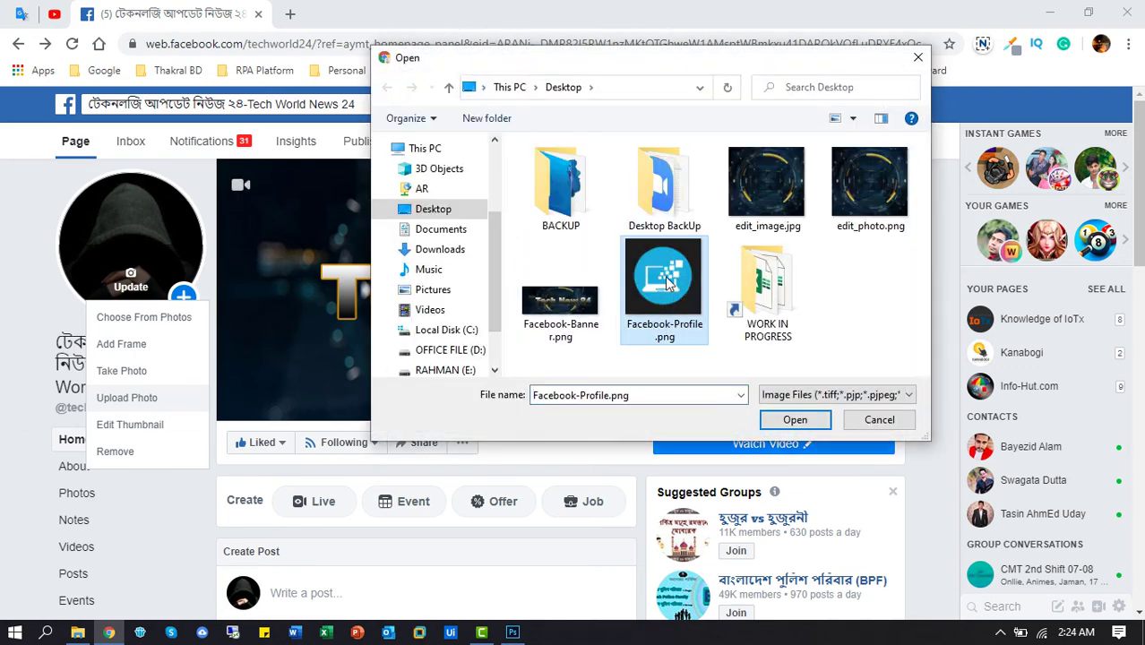
{"action": "left_click", "coordinate": [793, 418]}
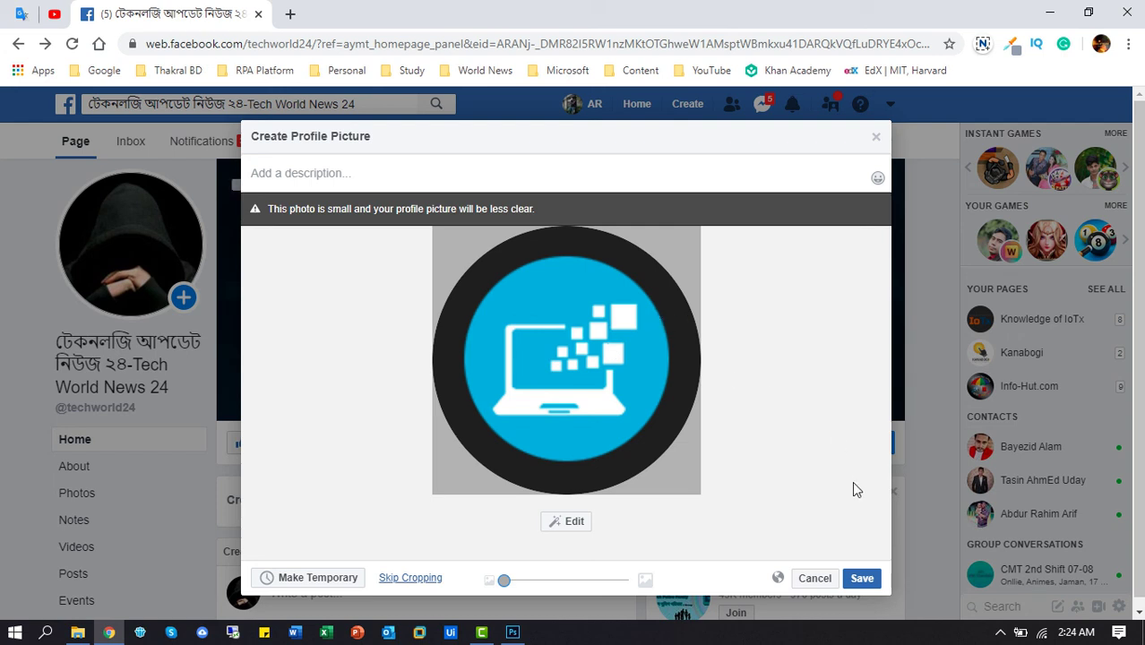
{"action": "left_click", "coordinate": [869, 580]}
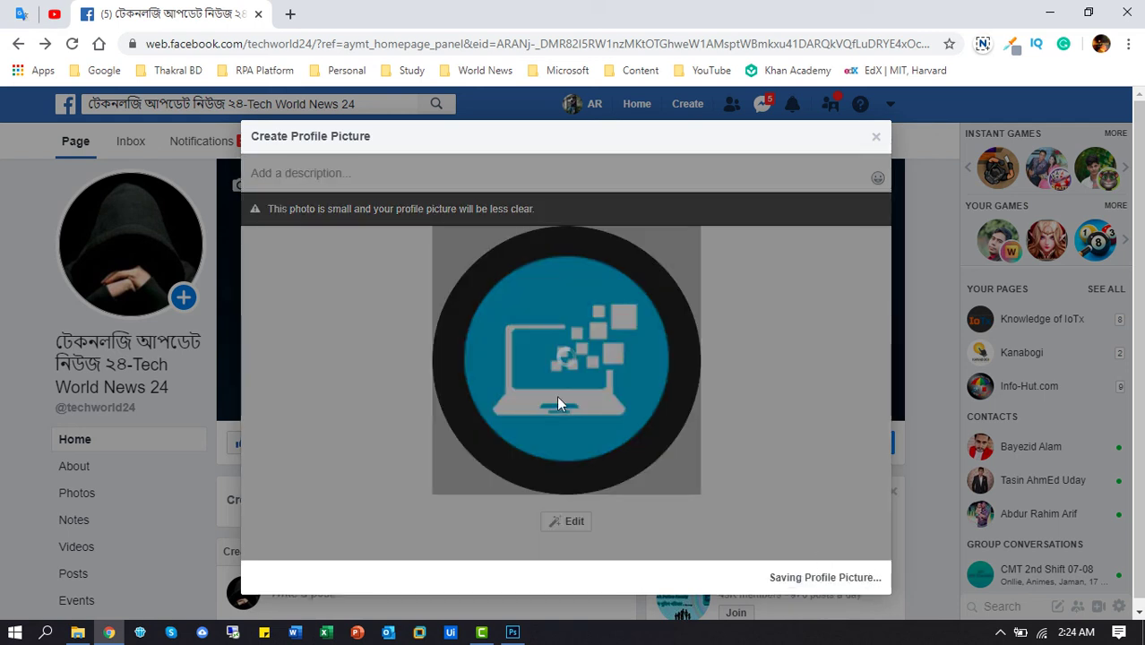